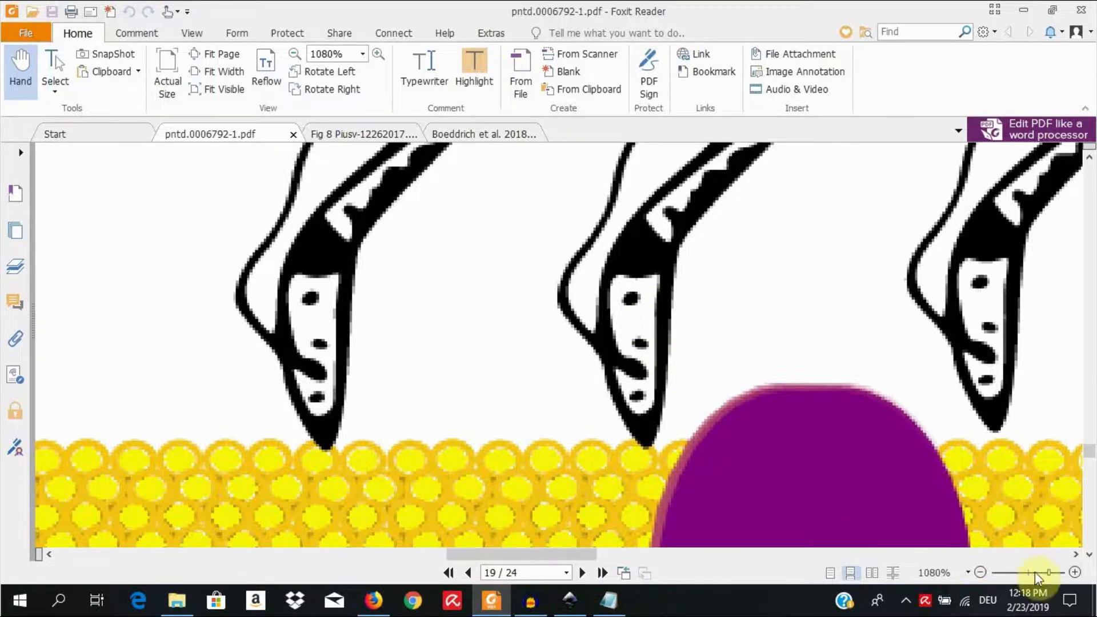
Step: Examine the edges of the black figures and yellow membrane circles in pntd.0006792-1.pdf at high magnification, ending at 1280%
left_click(1070, 572)
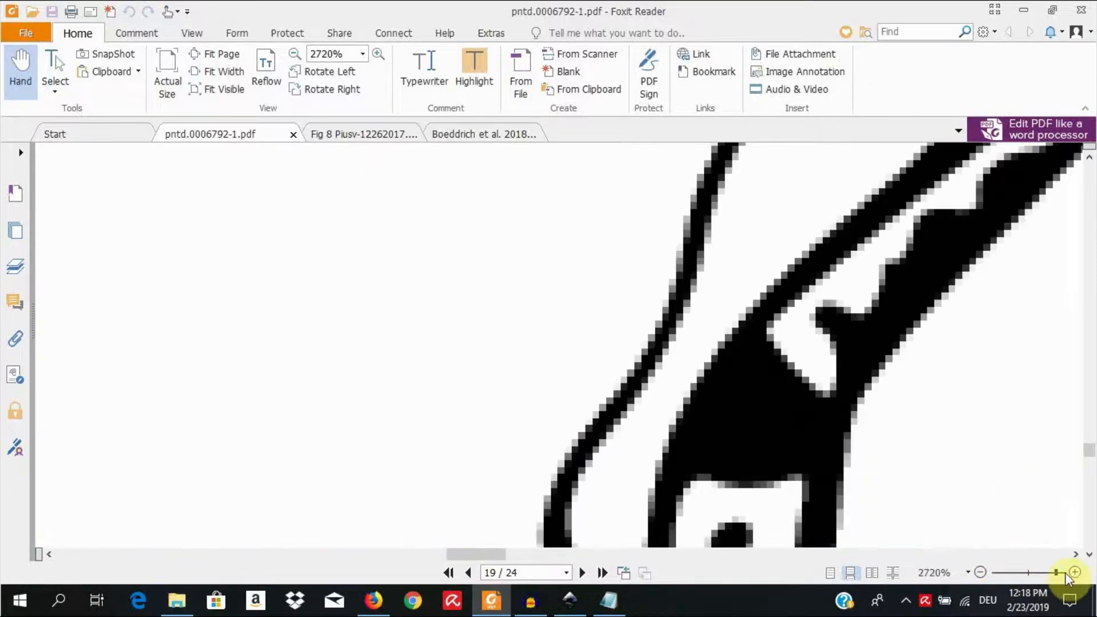
left_click(981, 572)
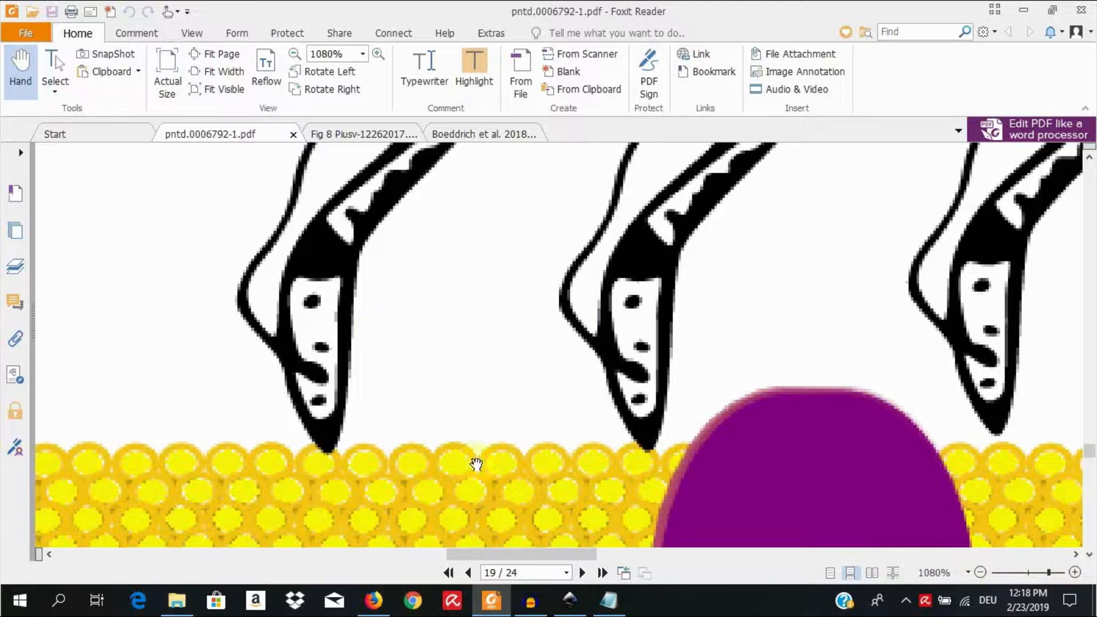
left_click(720, 533)
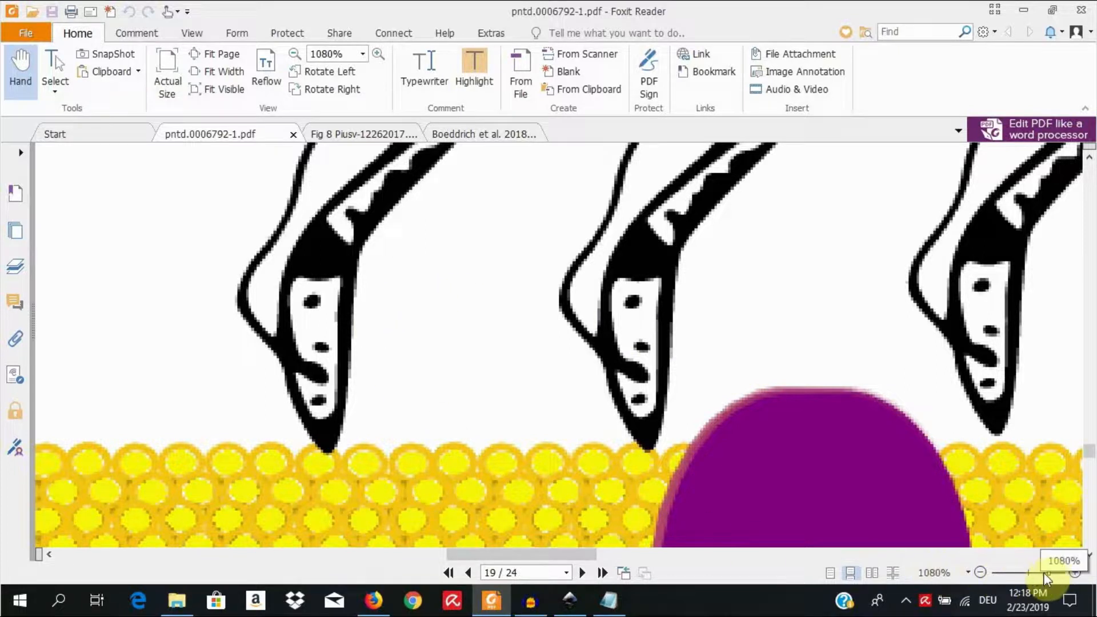
left_click_drag(1049, 573, 1051, 575)
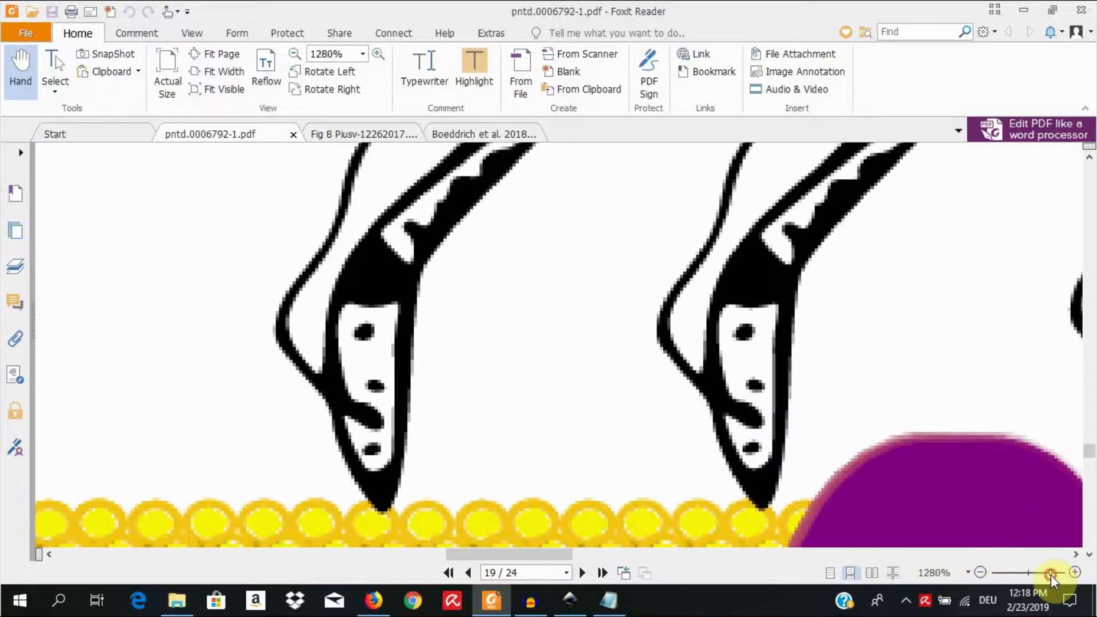
scroll(913, 433, "down", 3)
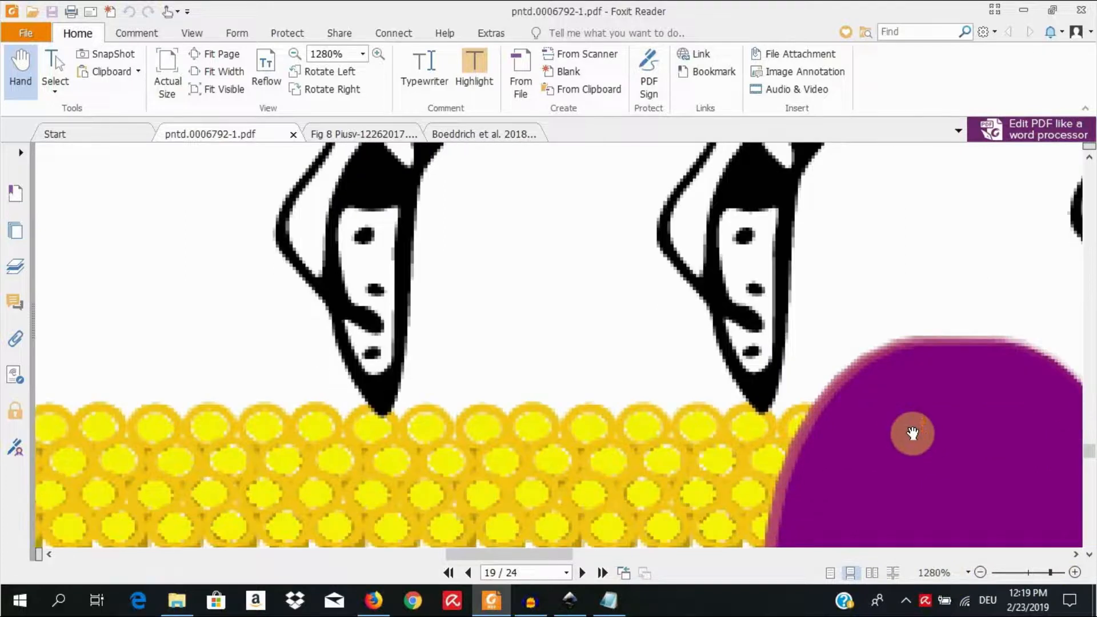
scroll(913, 433, "down", 1)
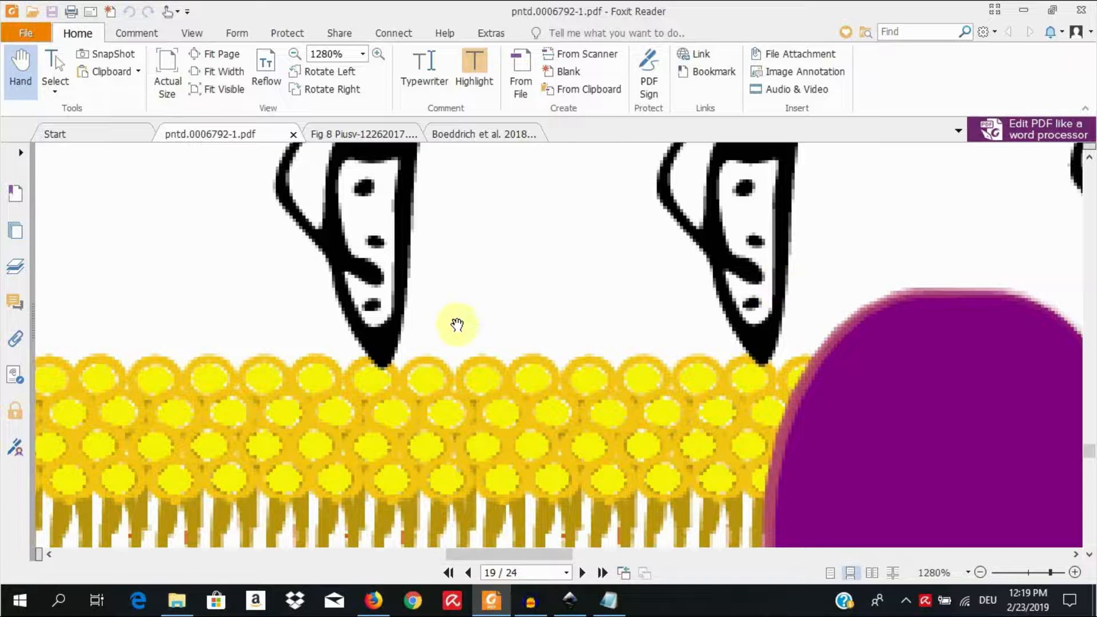
Step: Switch to the Fig 8 PDF and examine its membrane and purple receptor at 560% and 1200% zoom
left_click(350, 139)
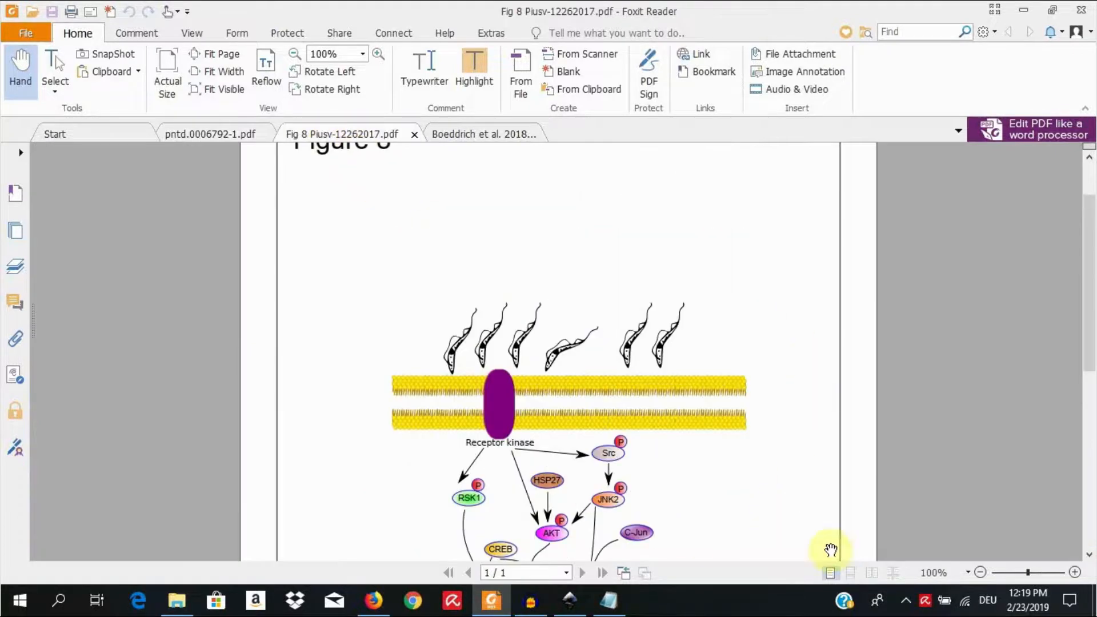
left_click_drag(1029, 575, 1044, 574)
scroll(875, 511, "down", 4)
scroll(925, 476, "down", 3)
scroll(943, 515, "down", 1)
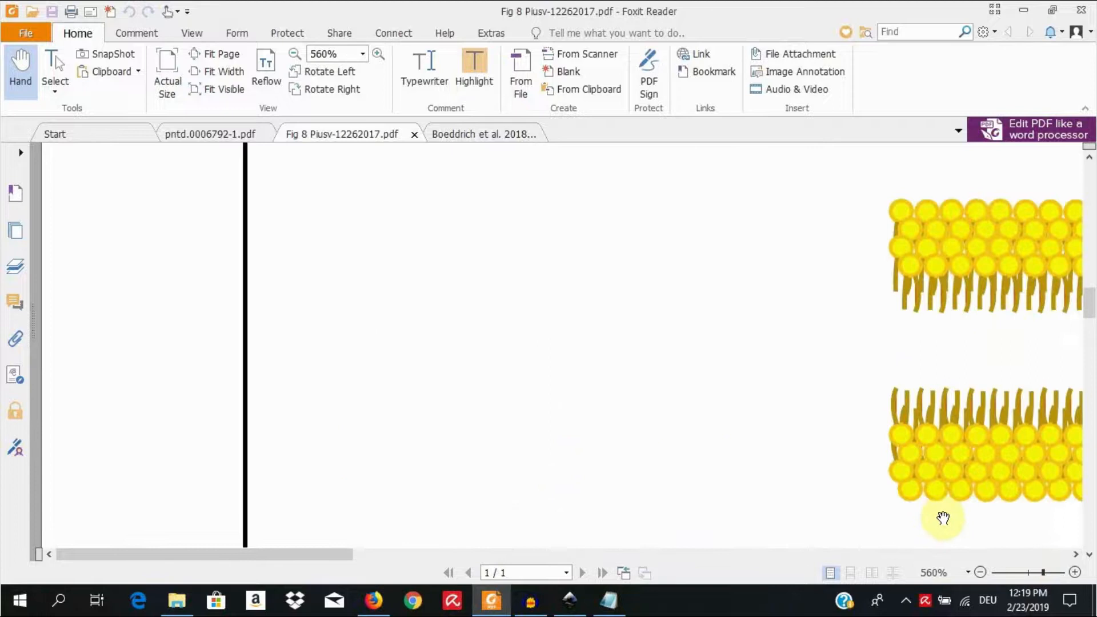
scroll(938, 515, "up", 1)
left_click_drag(338, 554, 585, 540)
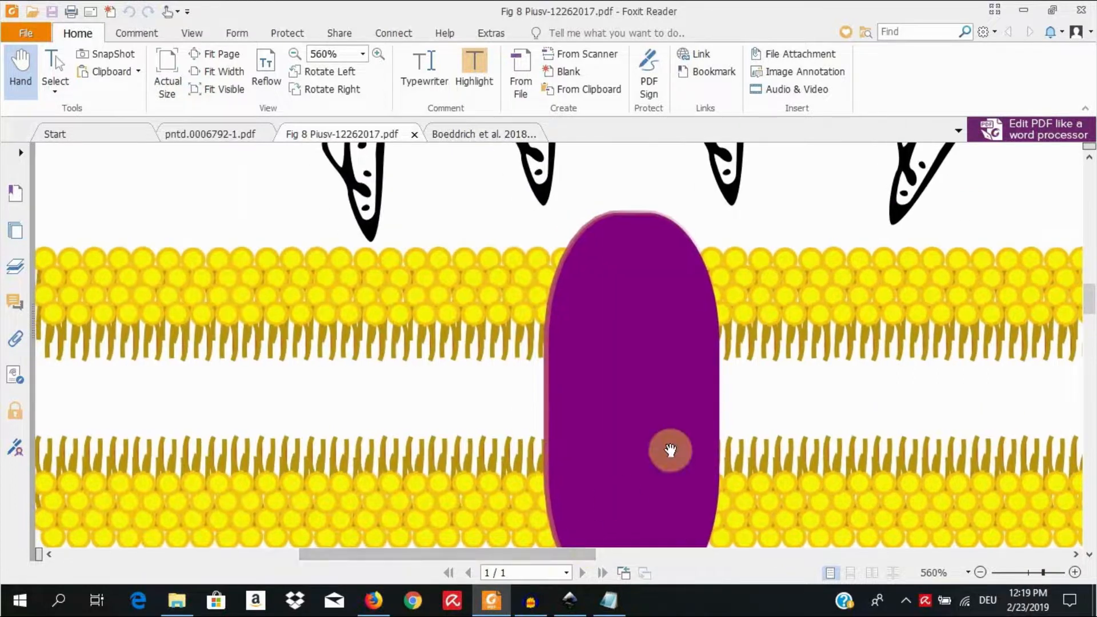
left_click_drag(1045, 577, 1051, 577)
left_click_drag(414, 554, 474, 557)
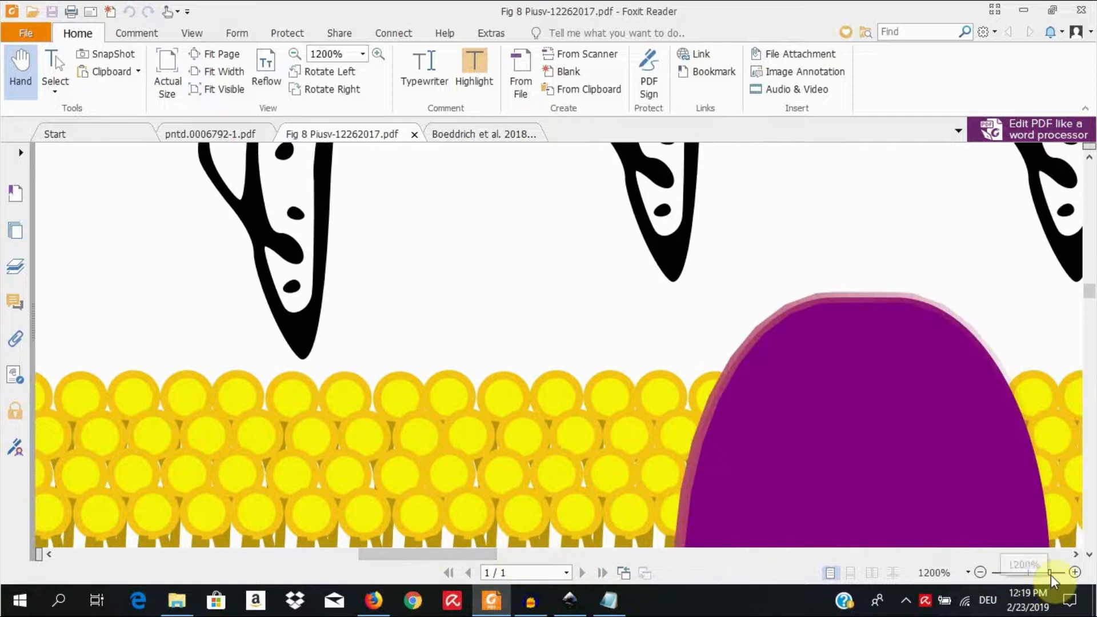
Step: Inspect the edges of the black figure and yellow membrane circles in Fig 8 at 6400%, and return to 1280% zoom
left_click_drag(1052, 575, 1074, 576)
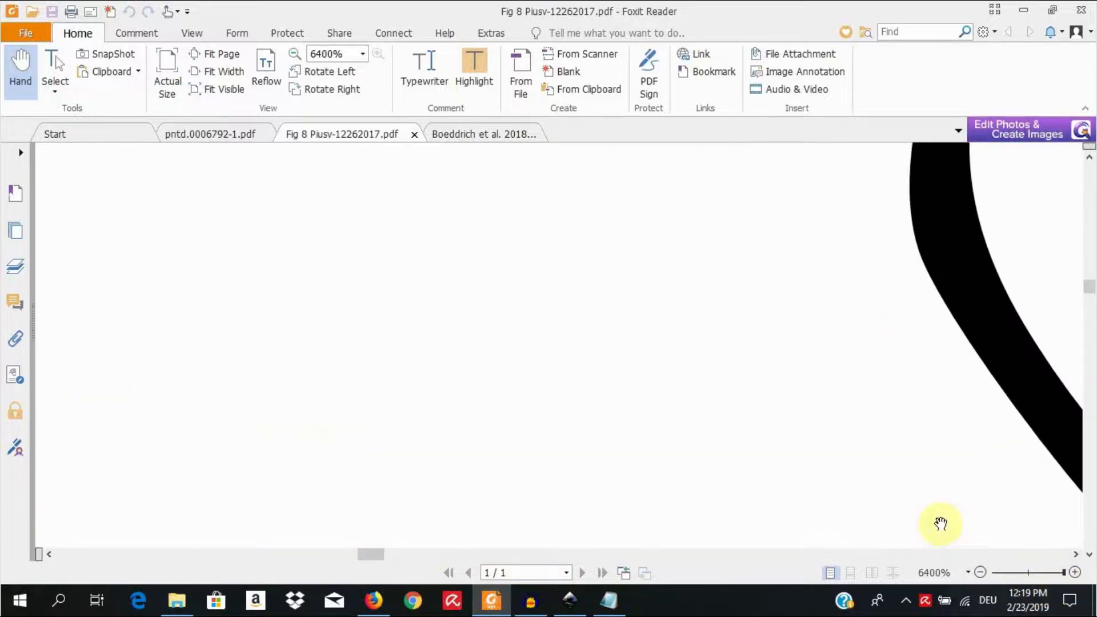
left_click_drag(374, 555, 391, 557)
scroll(545, 467, "down", 3)
scroll(545, 468, "down", 8)
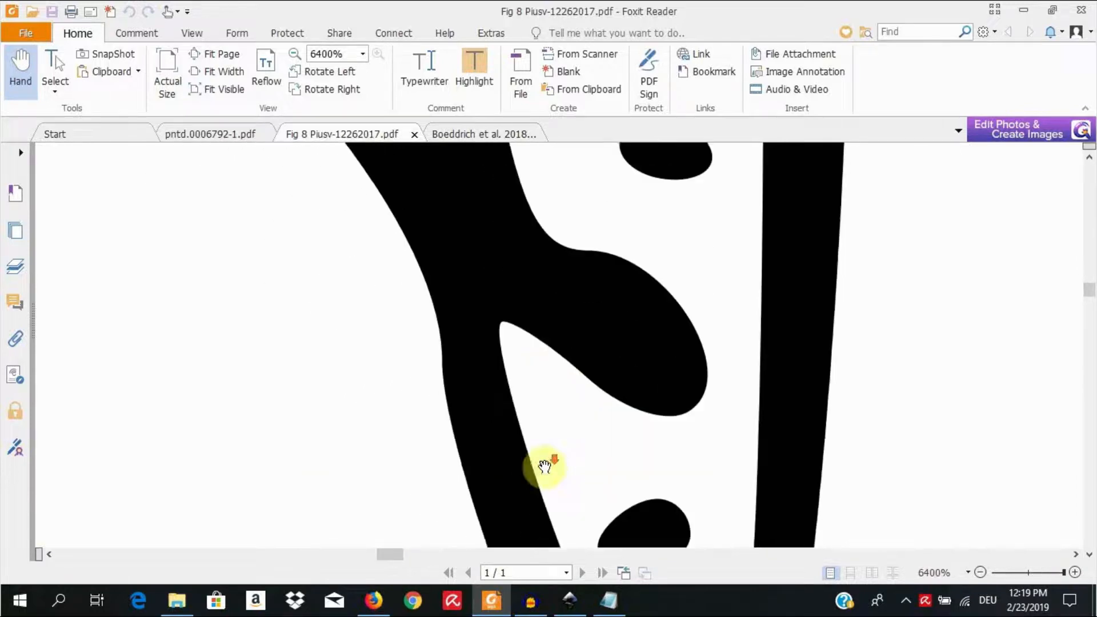
scroll(545, 467, "down", 8)
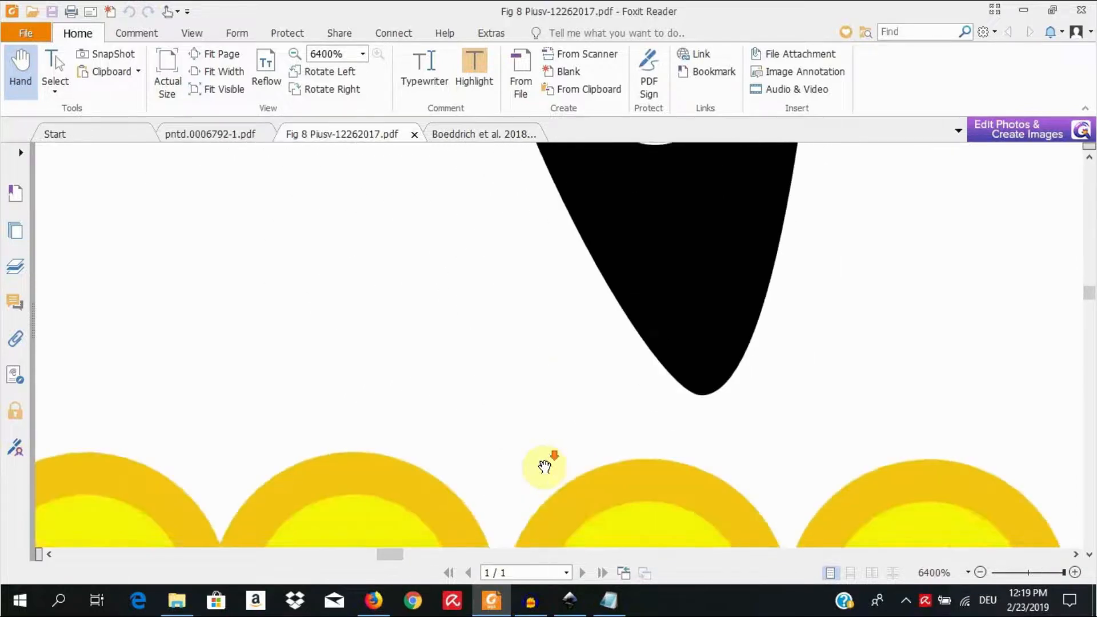
scroll(545, 468, "down", 5)
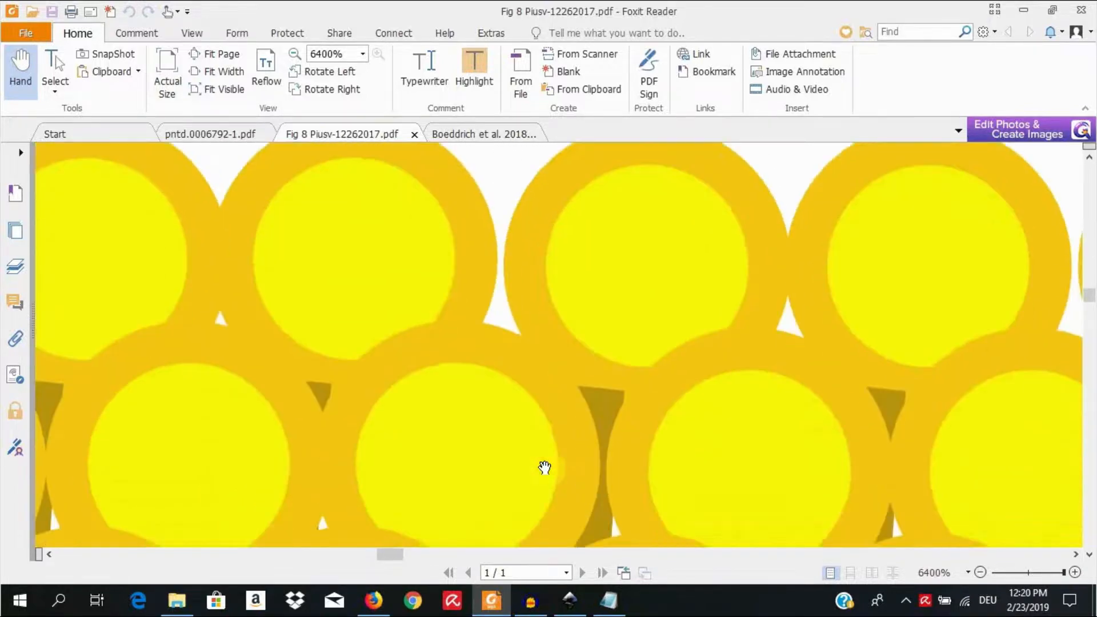
scroll(545, 468, "up", 5)
scroll(545, 468, "up", 8)
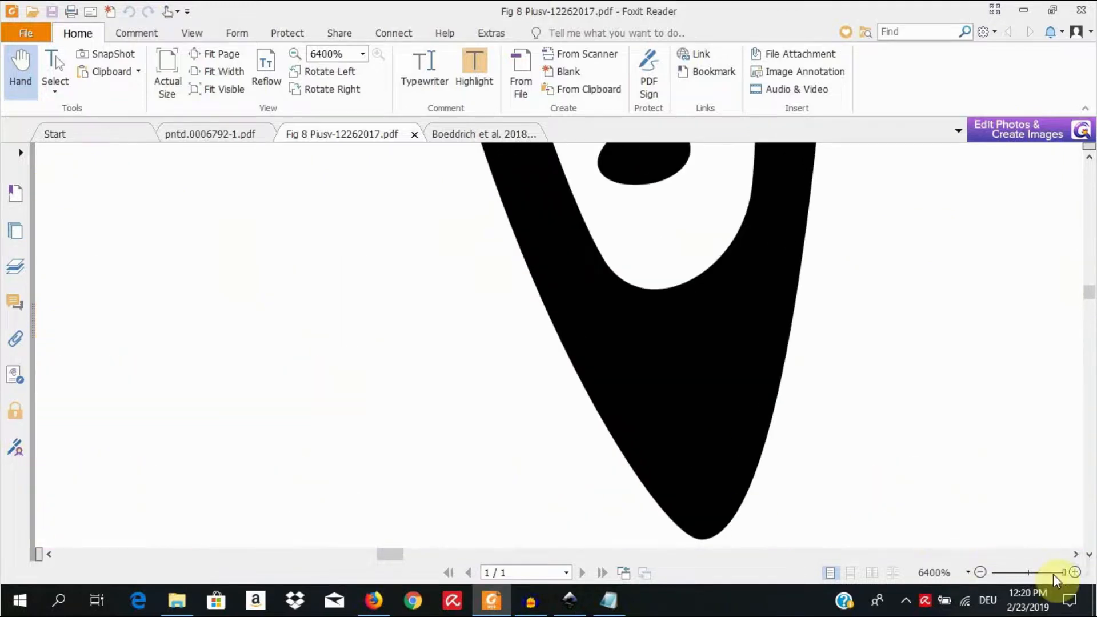
left_click_drag(1066, 573, 1051, 576)
scroll(490, 406, "up", 3)
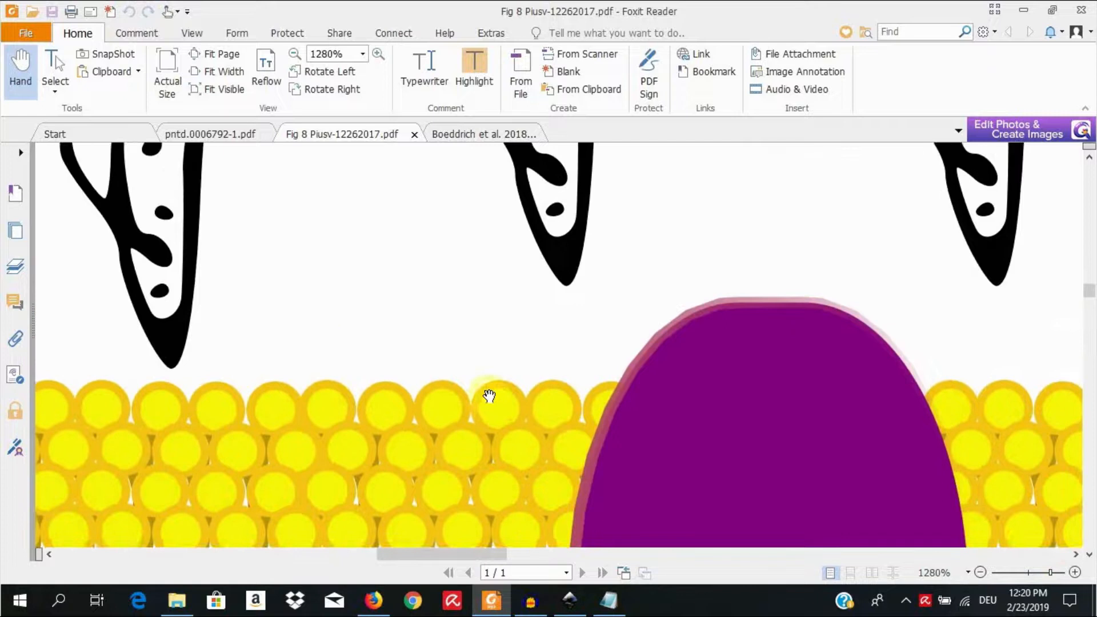
scroll(490, 391, "up", 1)
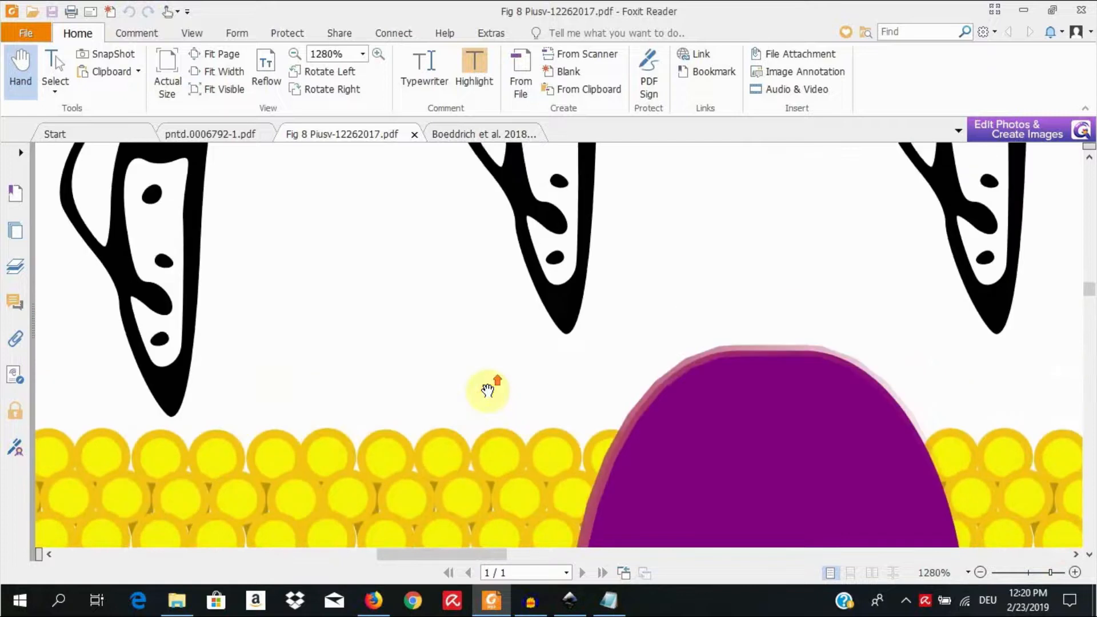
Step: Switch to the 2018 DO1 Cell Chem Biol PDF and examine the blue chains and text of Figure 1A at 620% zoom
left_click(472, 136)
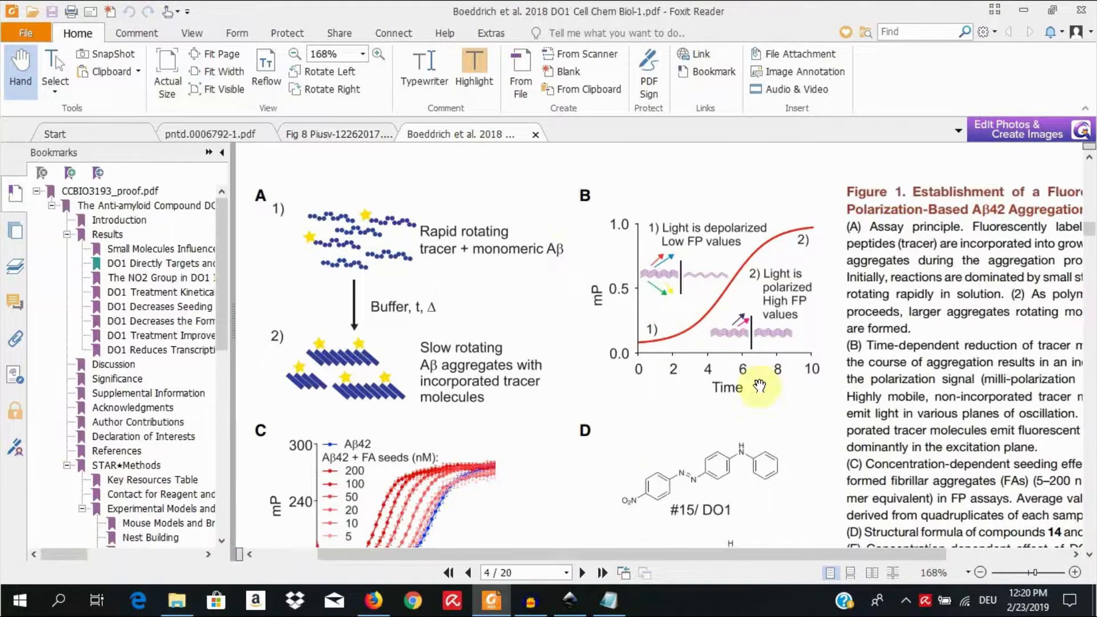
left_click_drag(1033, 572, 1045, 574)
left_click(564, 554)
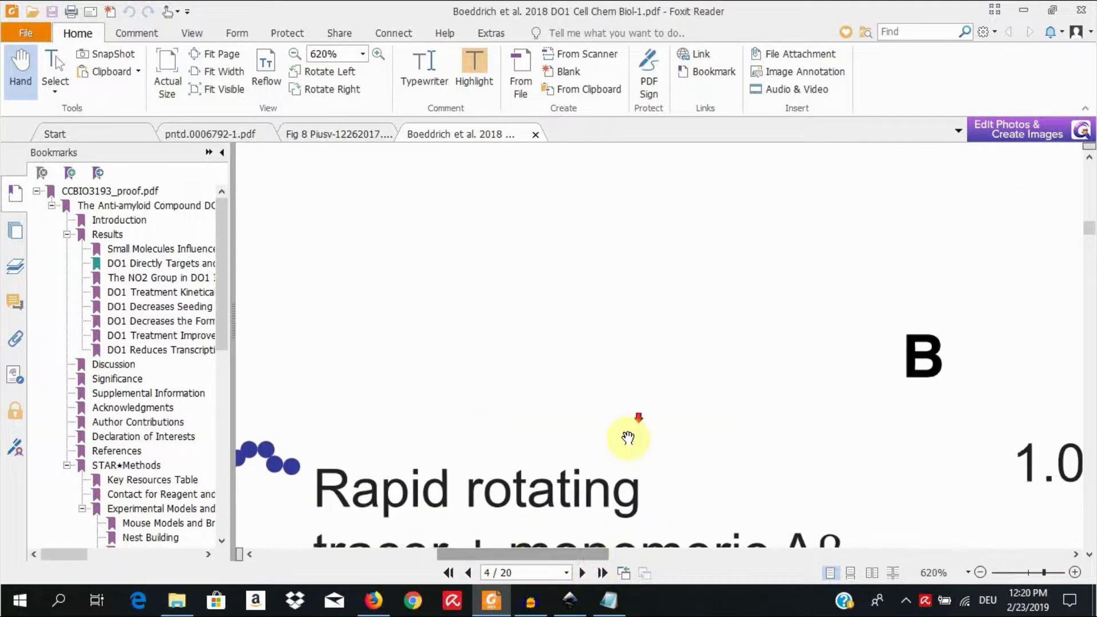
scroll(628, 438, "down", 3)
left_click_drag(509, 555, 447, 555)
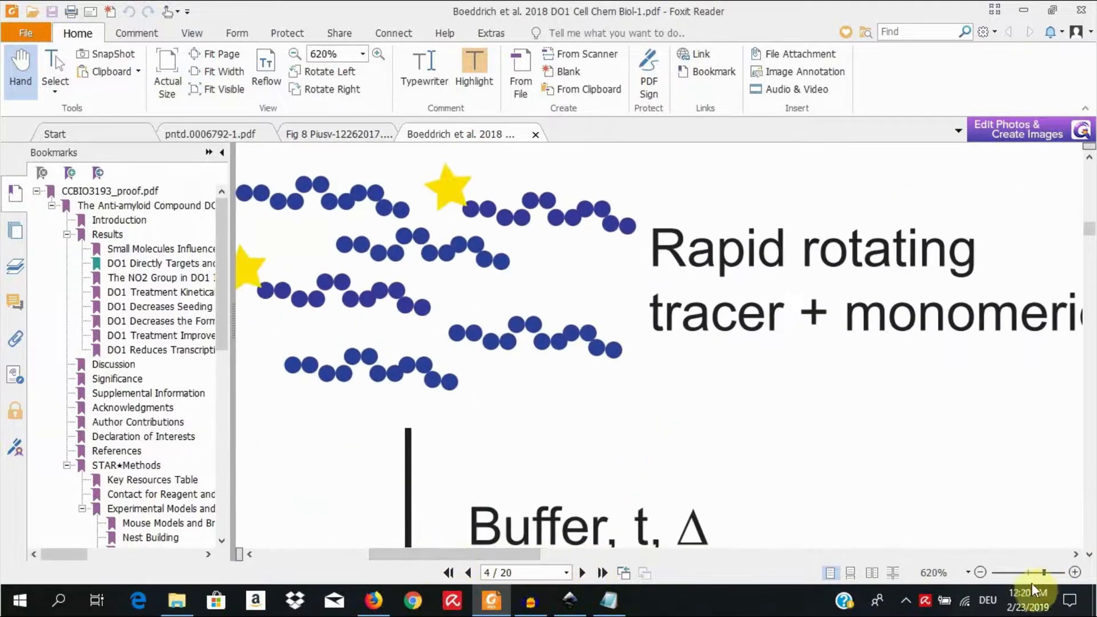
Step: Examine the coloured arrows and purple wavy lines of Figure 1B at 1200% up to 3520% zoom
left_click_drag(1044, 574, 1051, 574)
left_click_drag(436, 555, 656, 555)
scroll(848, 443, "down", 3)
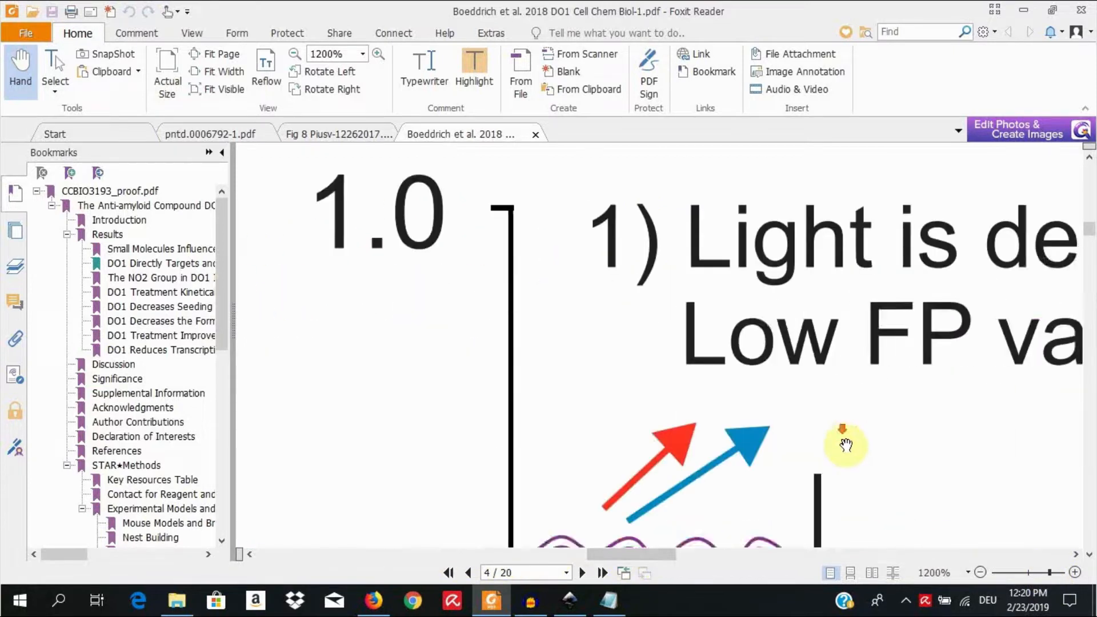
left_click(1058, 573)
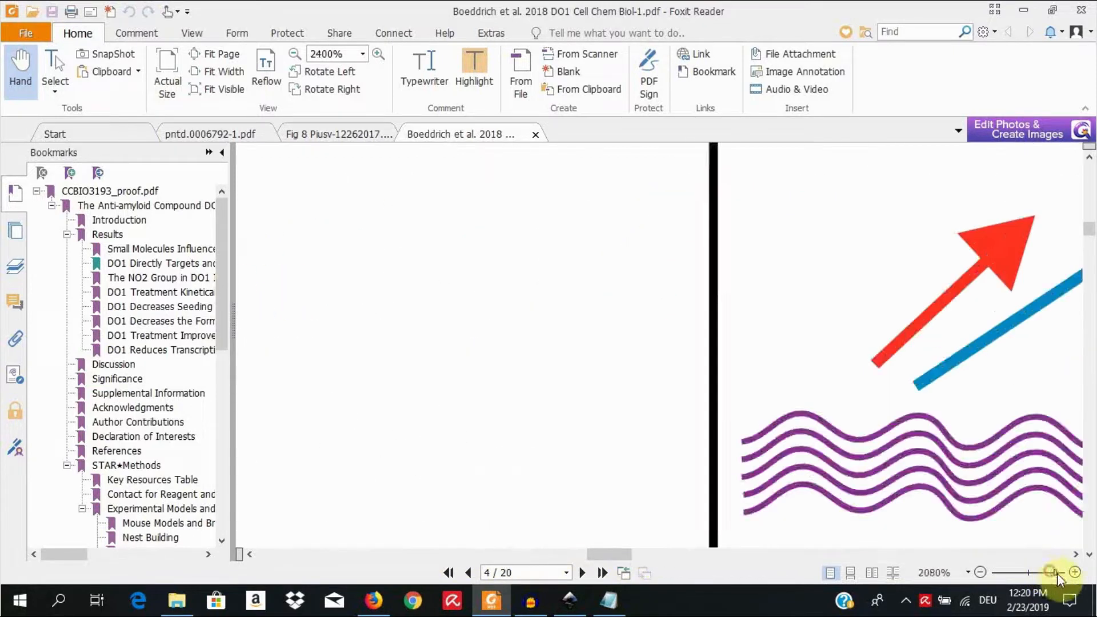
left_click_drag(620, 555, 632, 555)
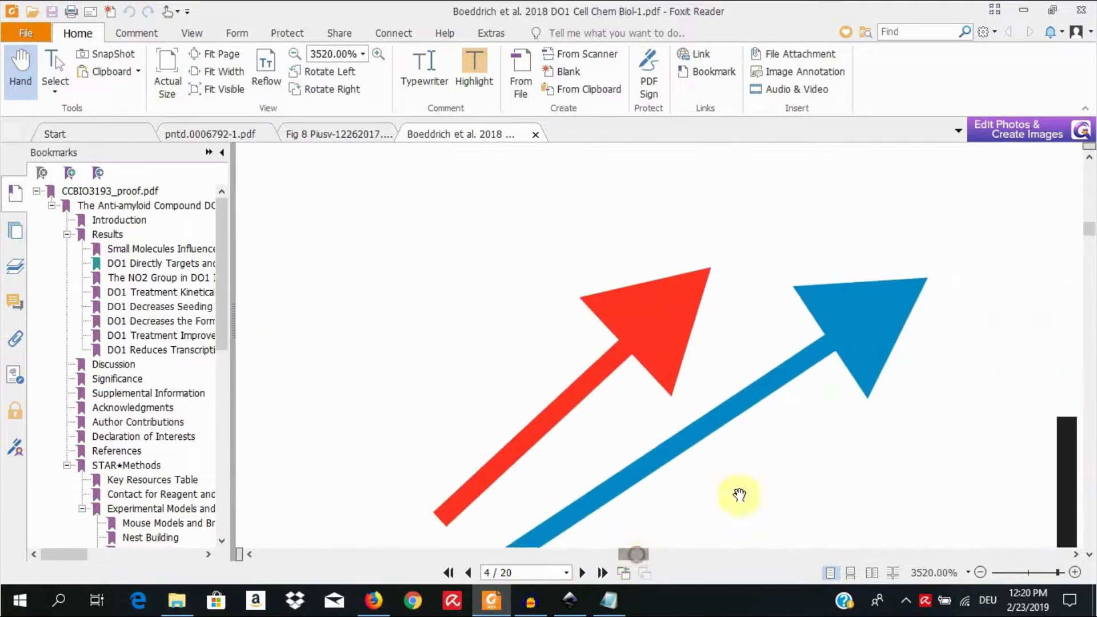
scroll(743, 497, "down", 3)
scroll(746, 497, "down", 3)
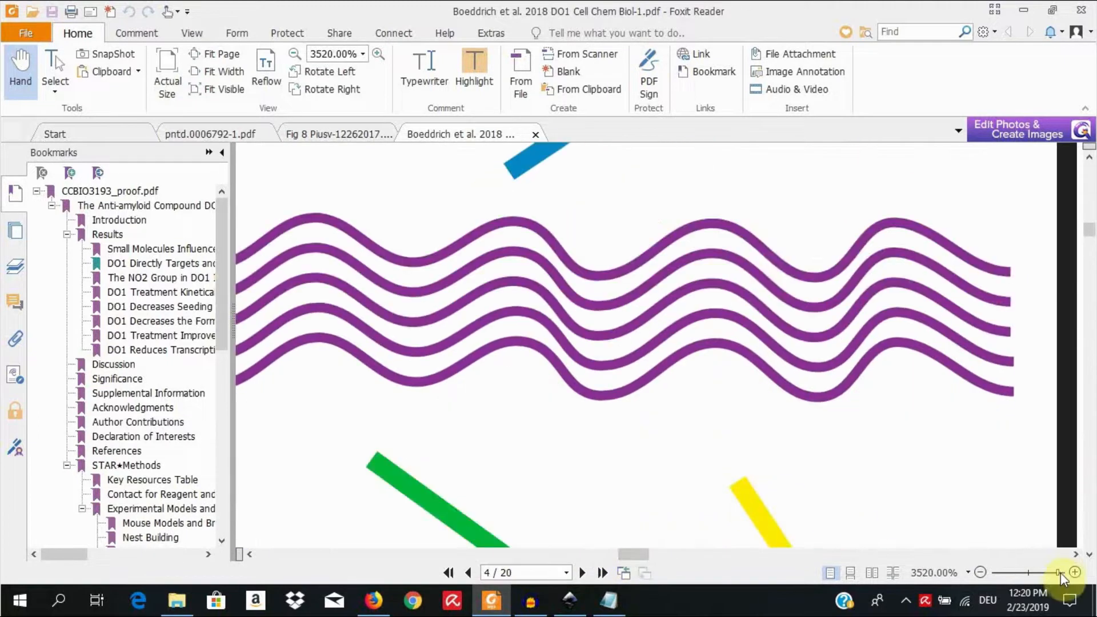
Step: Inspect the wavy lines and green arrow of Figure 1B at 6400%, and return to the whole graph at 230% zoom
left_click_drag(1058, 573, 1067, 573)
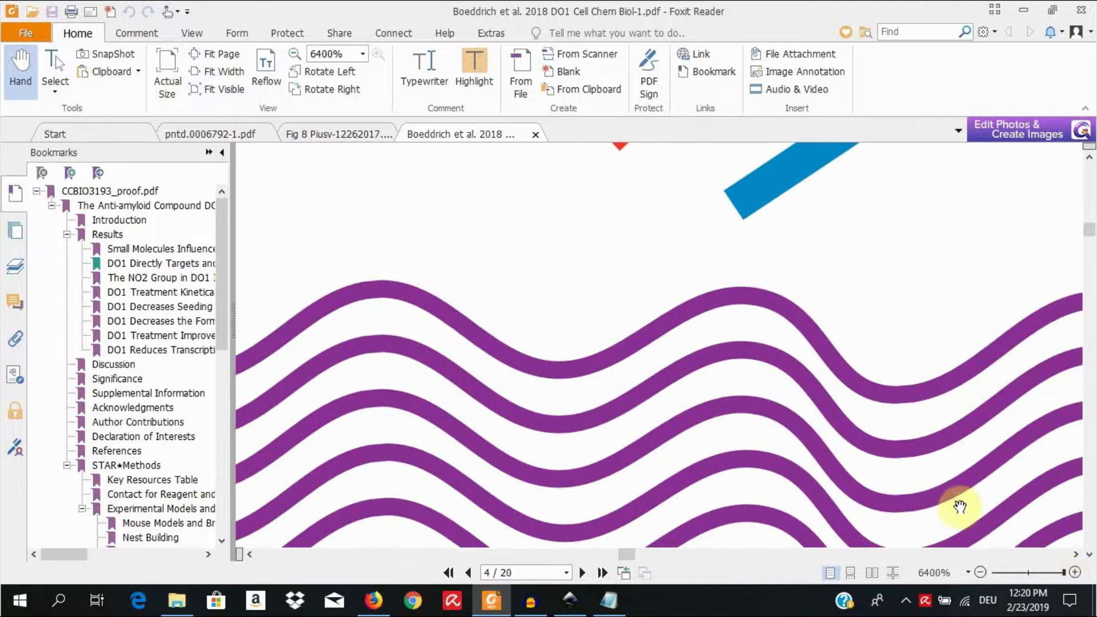
scroll(951, 519, "down", 8)
scroll(951, 519, "down", 4)
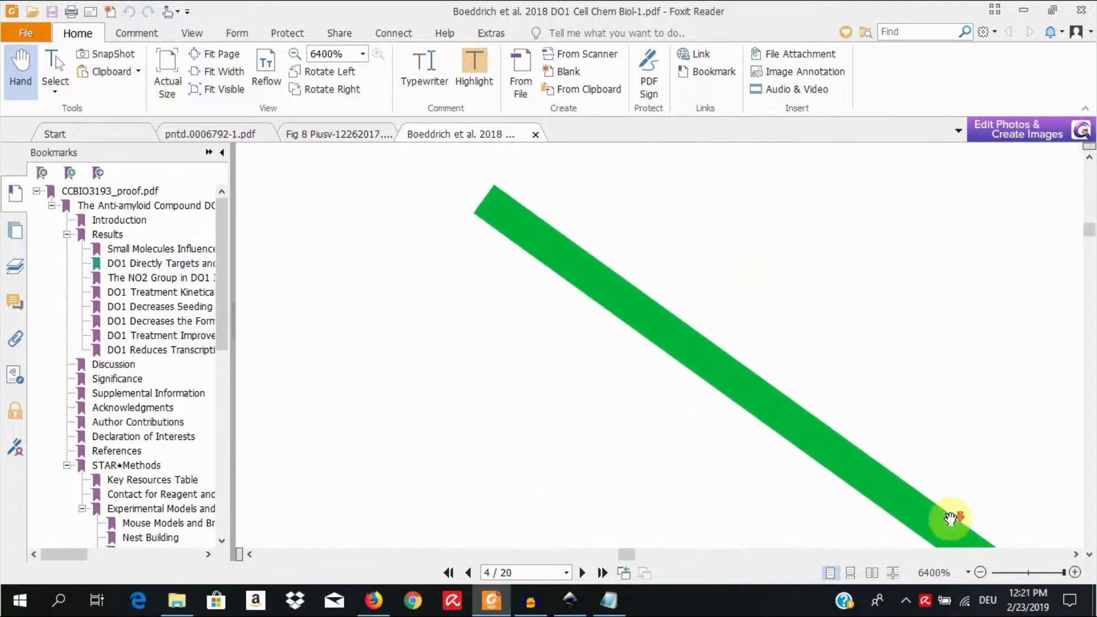
scroll(951, 519, "up", 3)
scroll(952, 519, "up", 5)
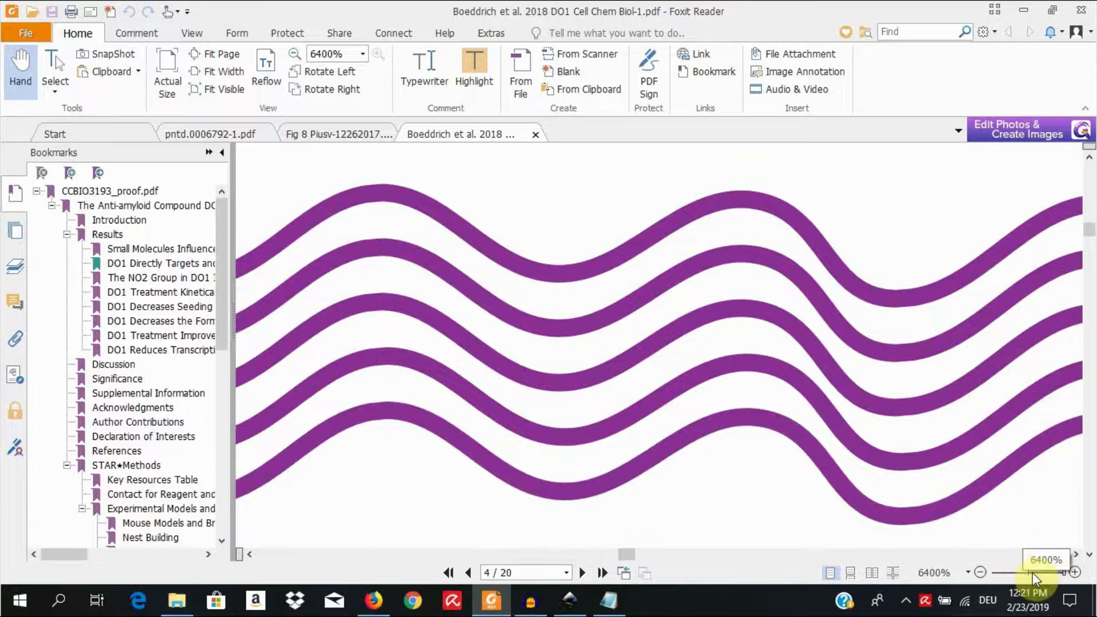
left_click_drag(1067, 577, 1041, 576)
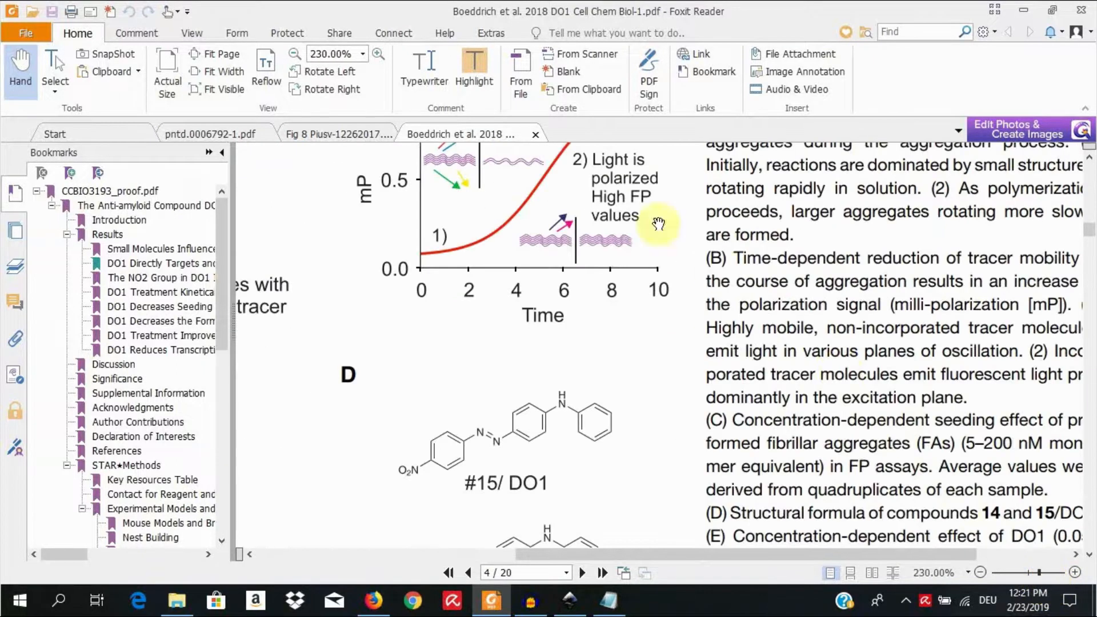
scroll(527, 243, "up", 3)
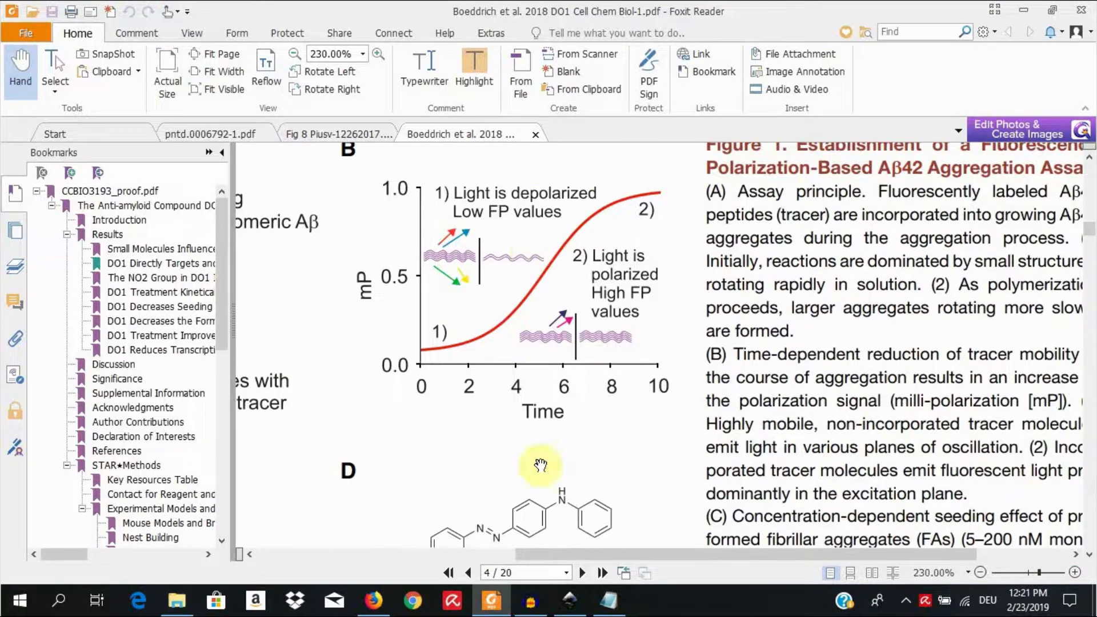
Step: Switch to Inkscape and bring the 2018 DO1 Cell Chem Biol PDF from the desktop into the blank document
left_click(570, 599)
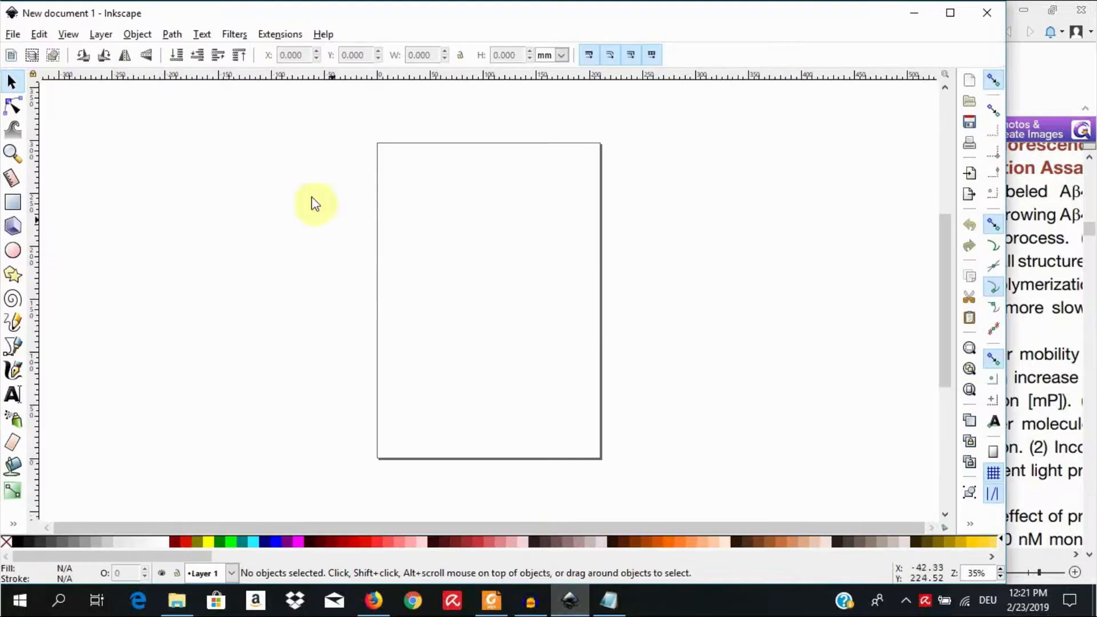
left_click(13, 34)
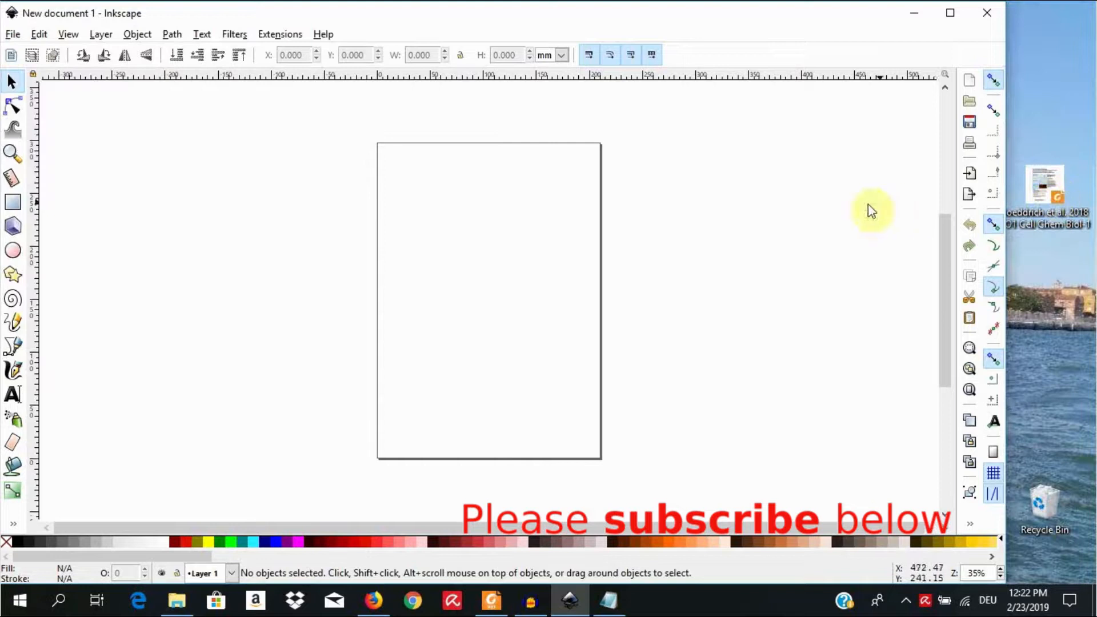
left_click_drag(1012, 200, 689, 214)
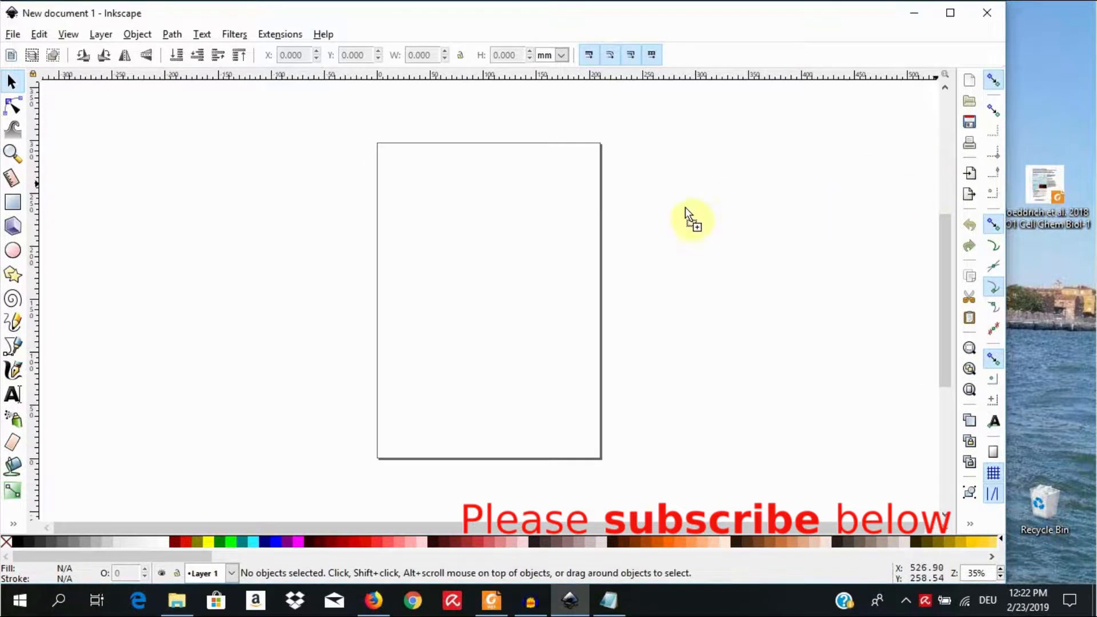
left_click_drag(542, 291, 517, 308)
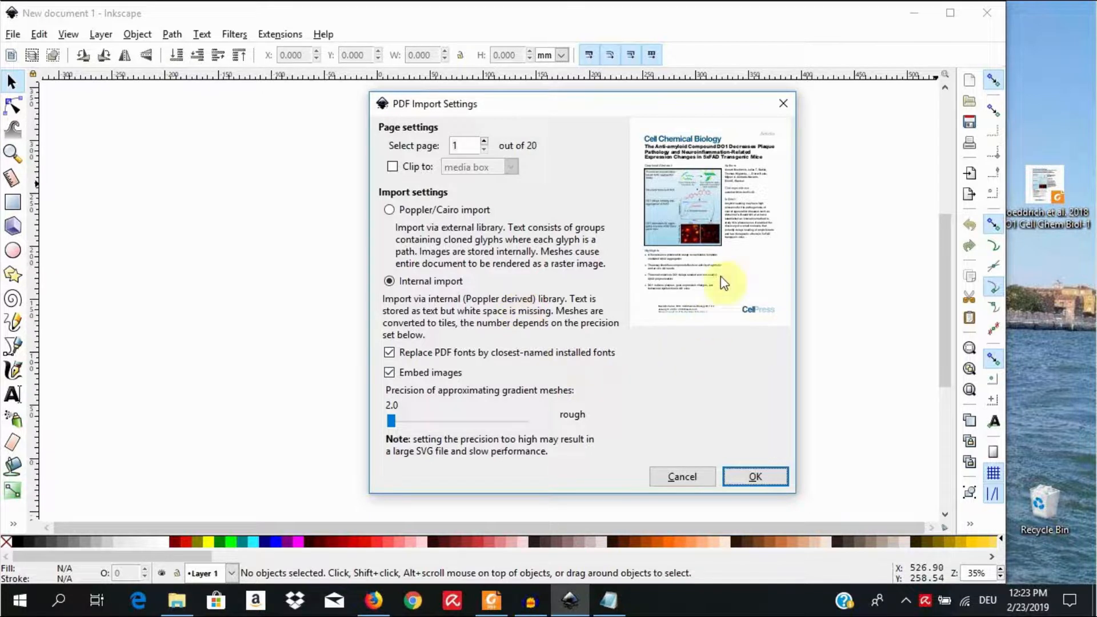
Step: Import page 4 of the PDF with internal import, and move the imported group onto the document page at about X 11.8, Y 17.1 mm
left_click(484, 141)
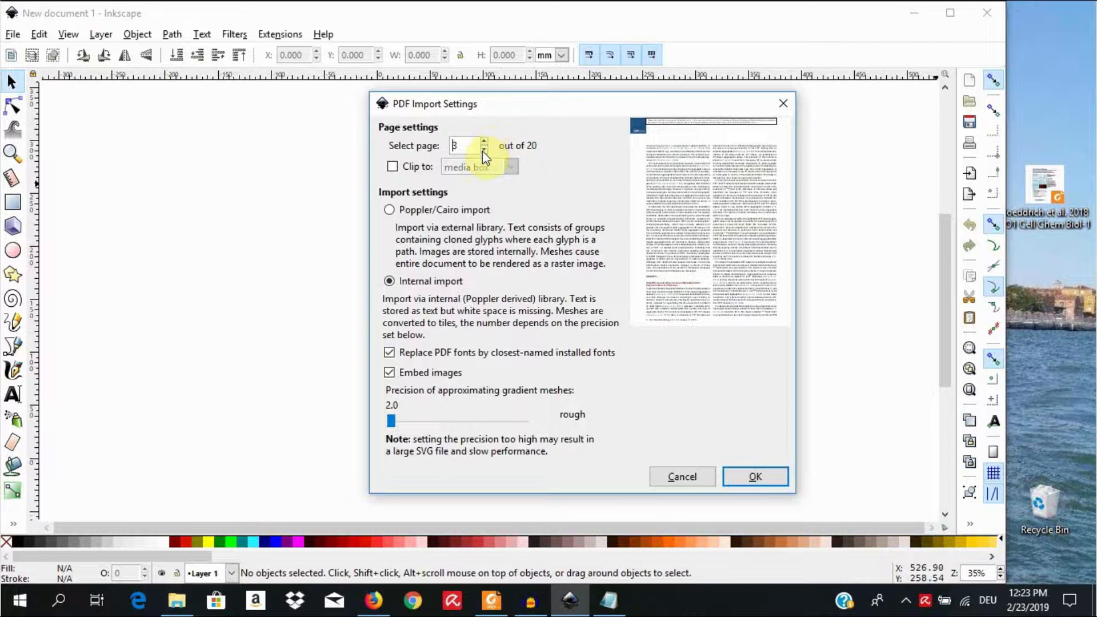
left_click(484, 142)
left_click(485, 141)
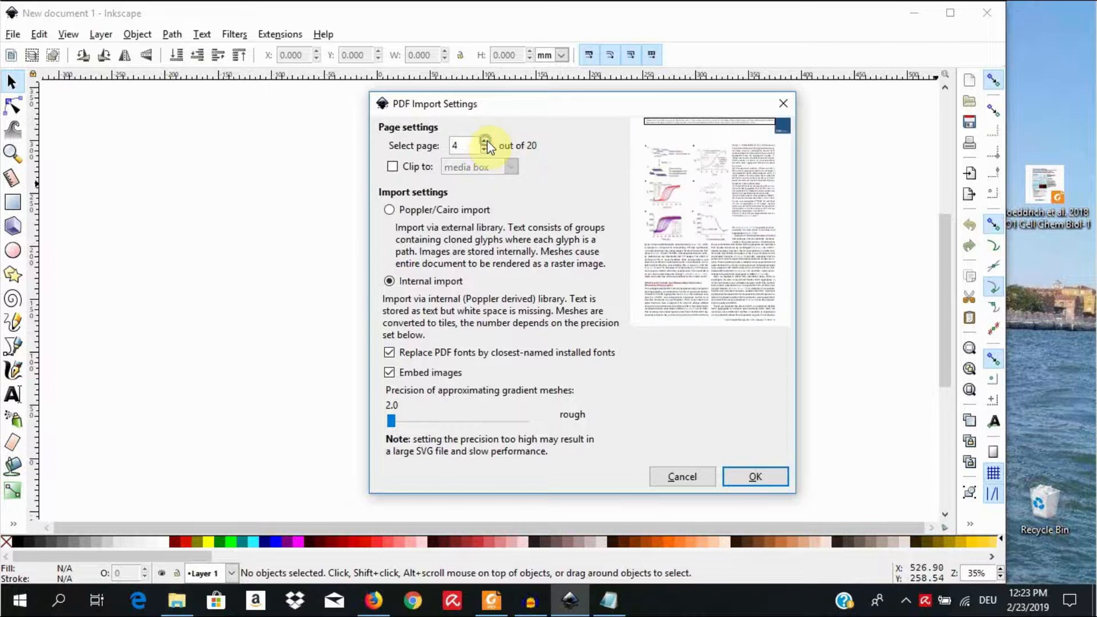
left_click(483, 149)
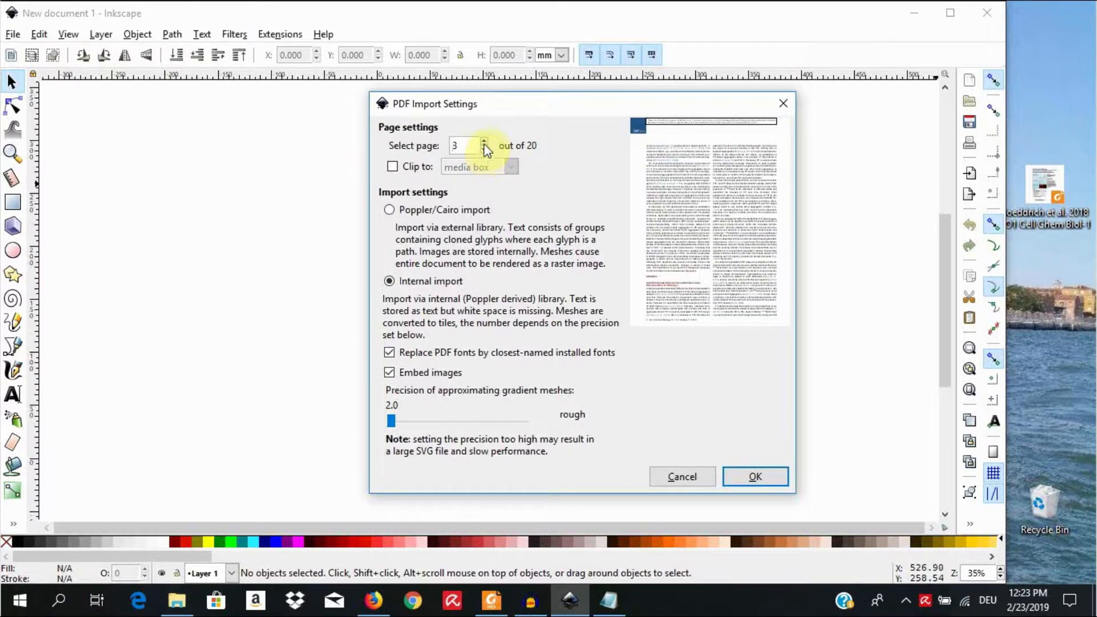
left_click(485, 141)
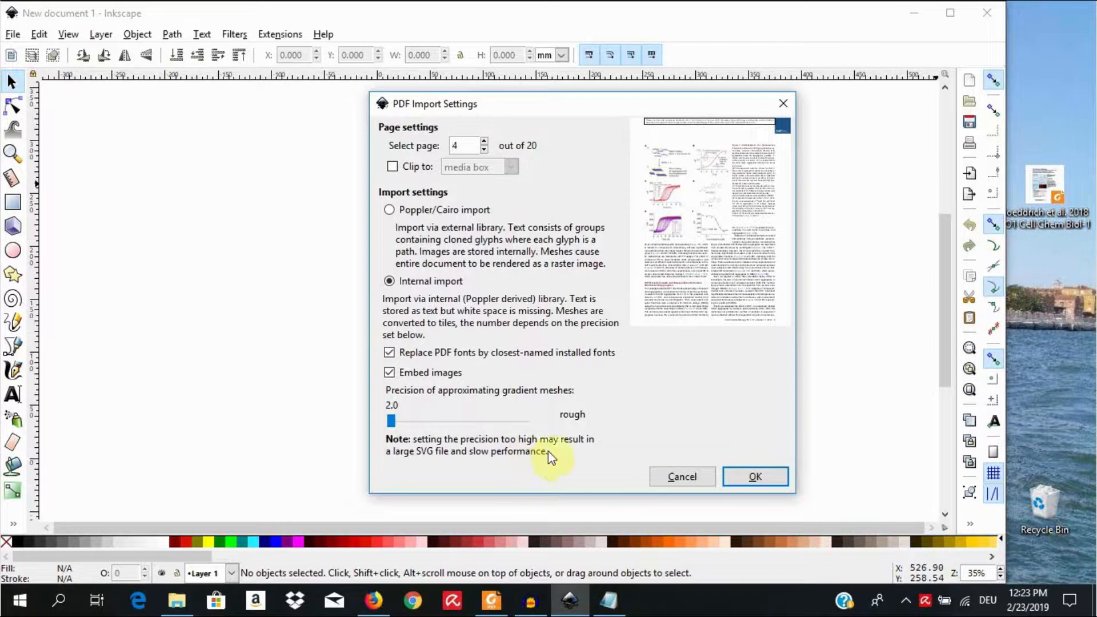
left_click(756, 478)
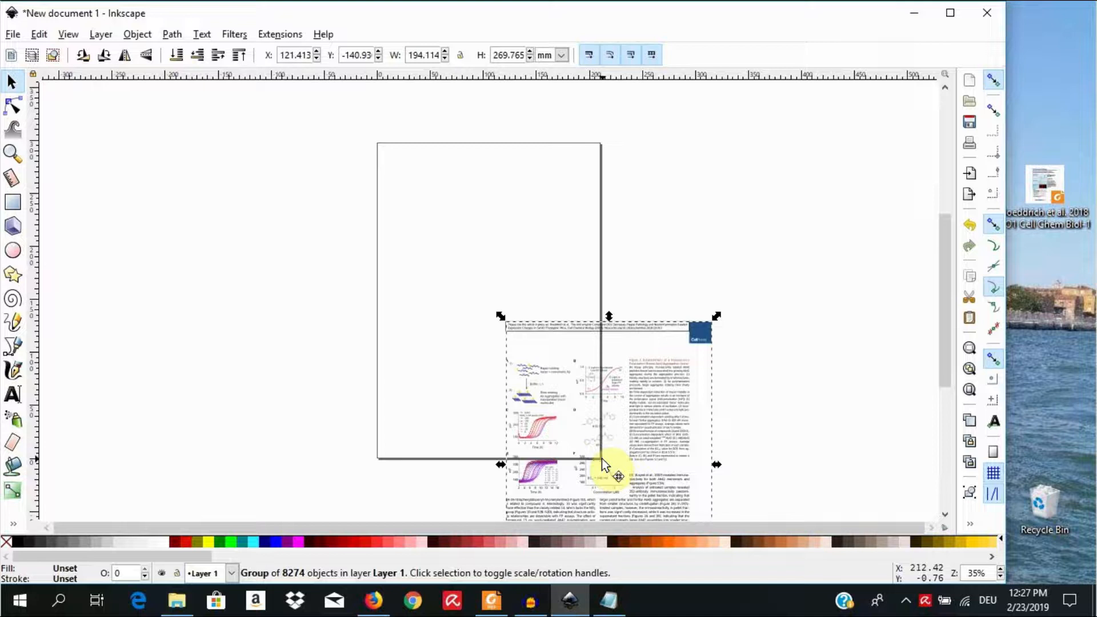
left_click_drag(600, 453, 483, 289)
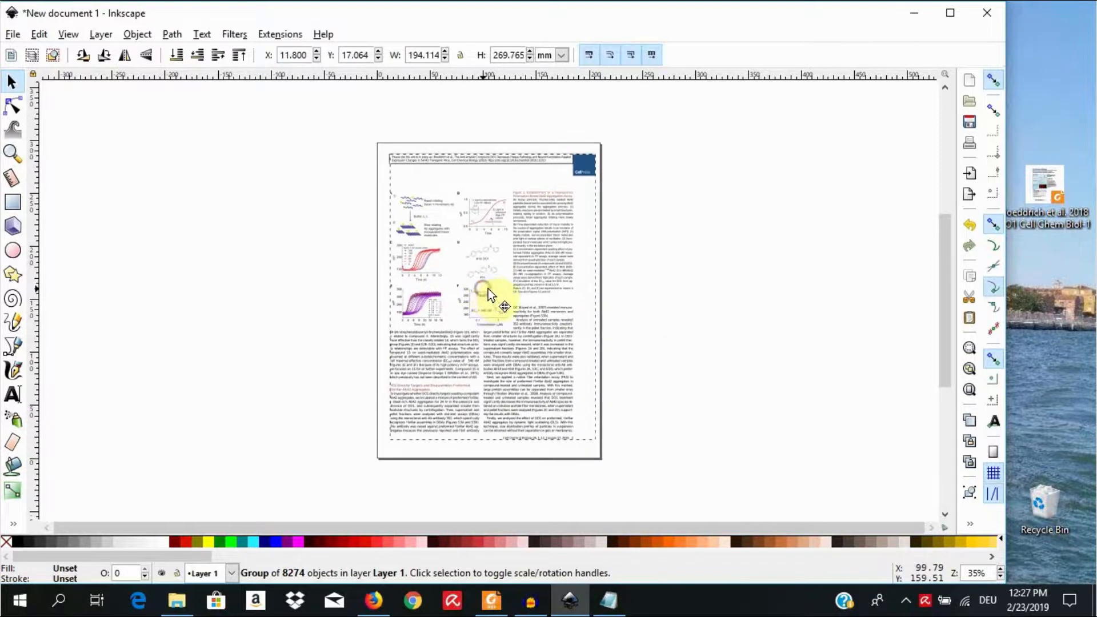
Step: Ungroup the imported PDF page into its individual objects and clear the selection
left_click(999, 569)
left_click(1000, 568)
left_click(1000, 568)
left_click(999, 569)
left_click(1000, 568)
left_click(1000, 568)
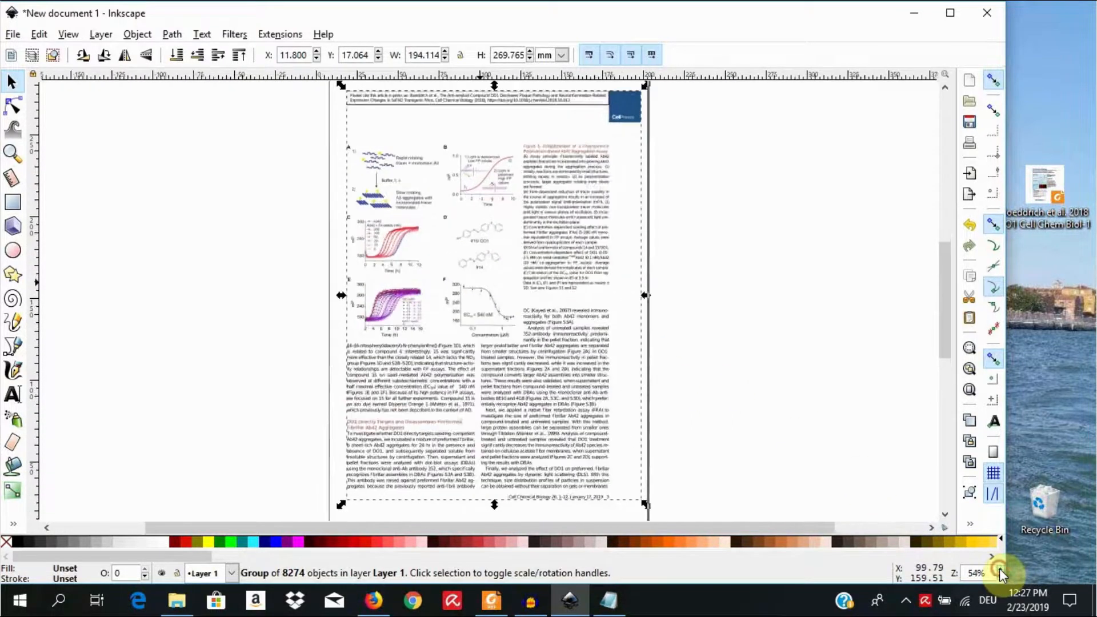
left_click(1000, 569)
left_click(1000, 568)
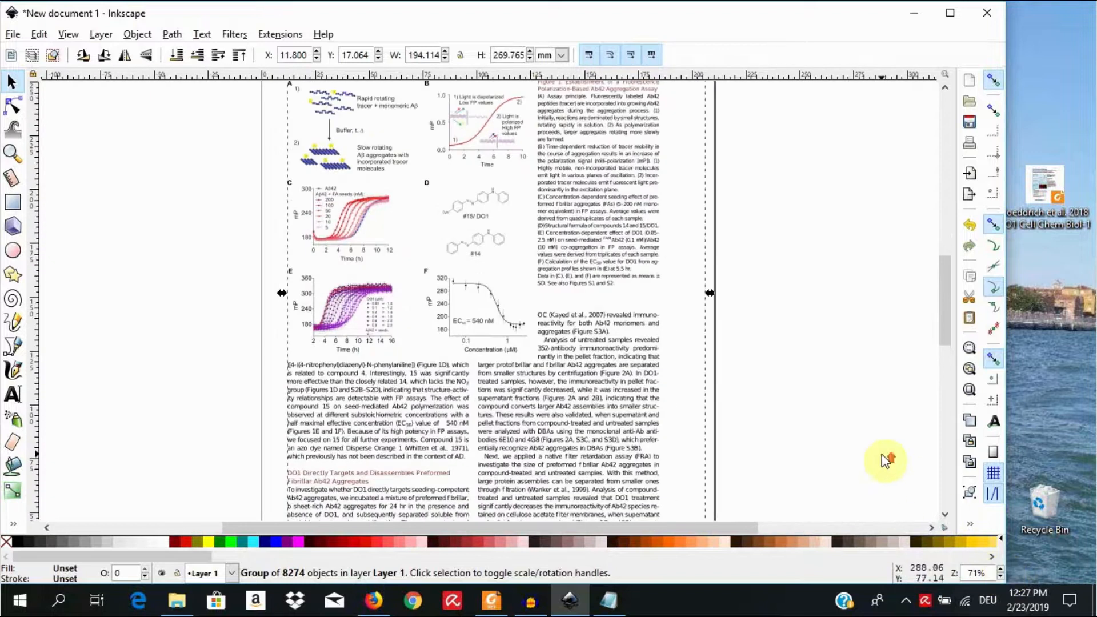
scroll(882, 455, "up", 4)
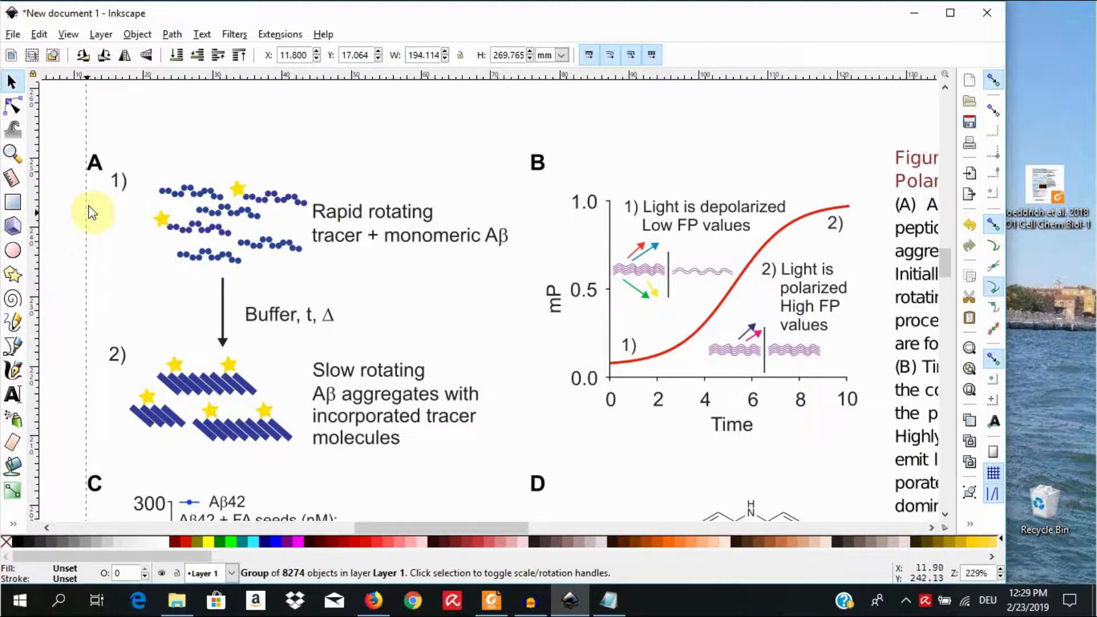
left_click(147, 34)
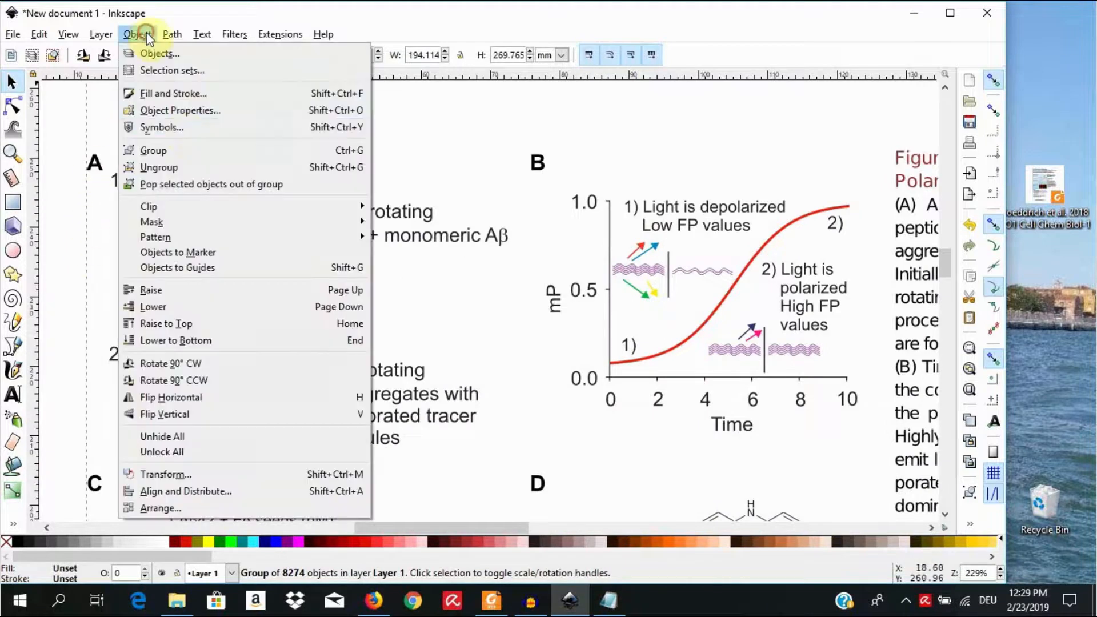
left_click(262, 168)
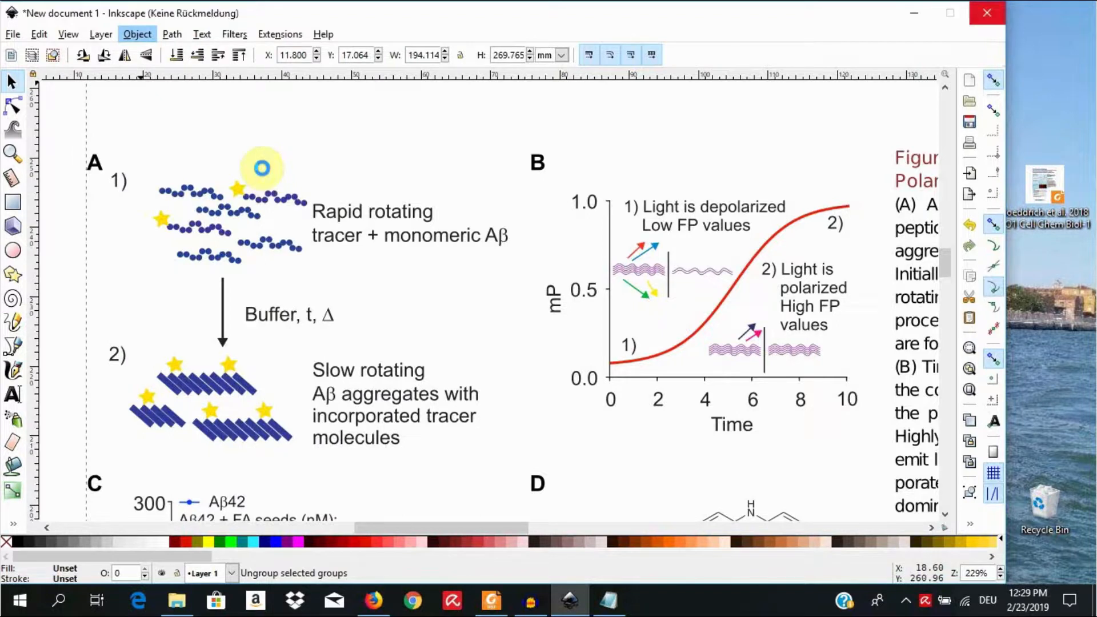
left_click(560, 362)
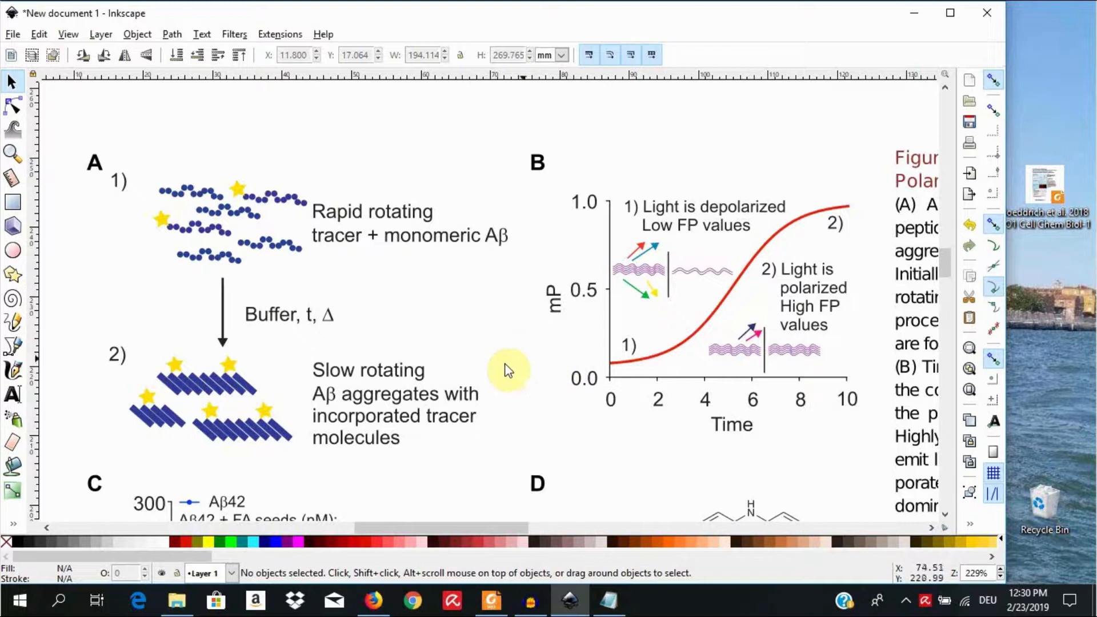
Step: Maximize the window and check which single elements of the panel A scheme can be selected: text lines, blue bars and stars
left_click(404, 372)
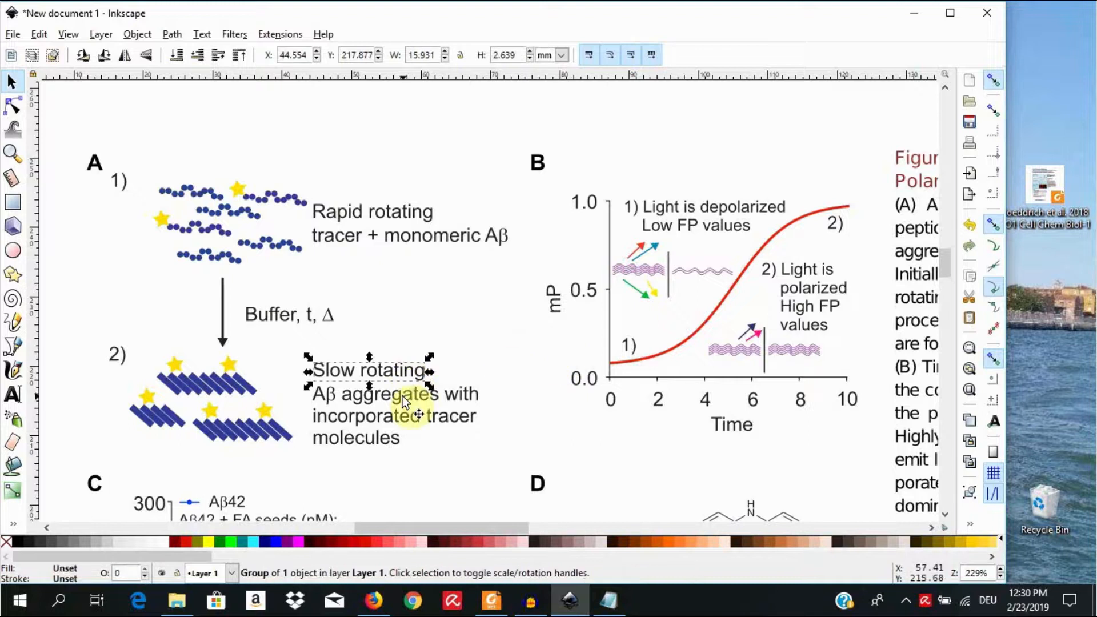
left_click(239, 386)
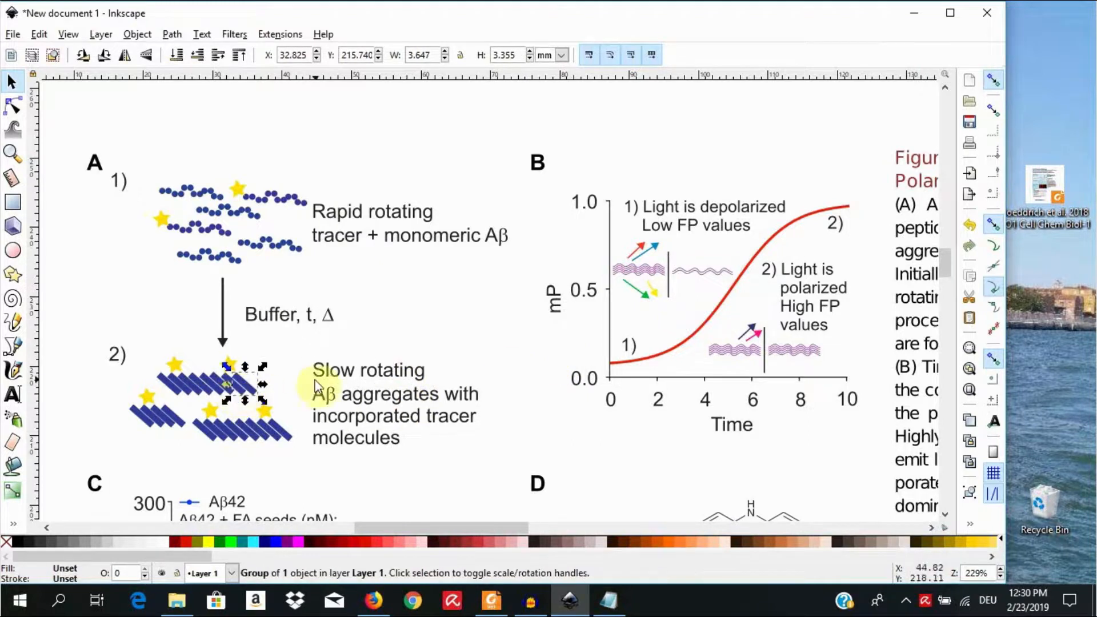
left_click(948, 20)
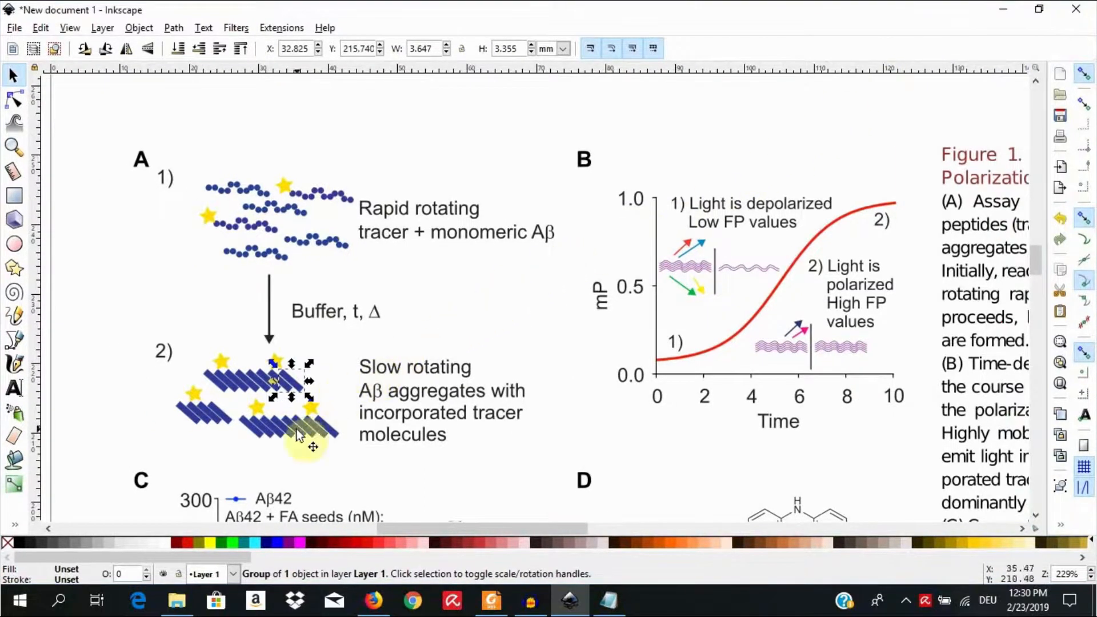
left_click_drag(297, 434, 334, 314)
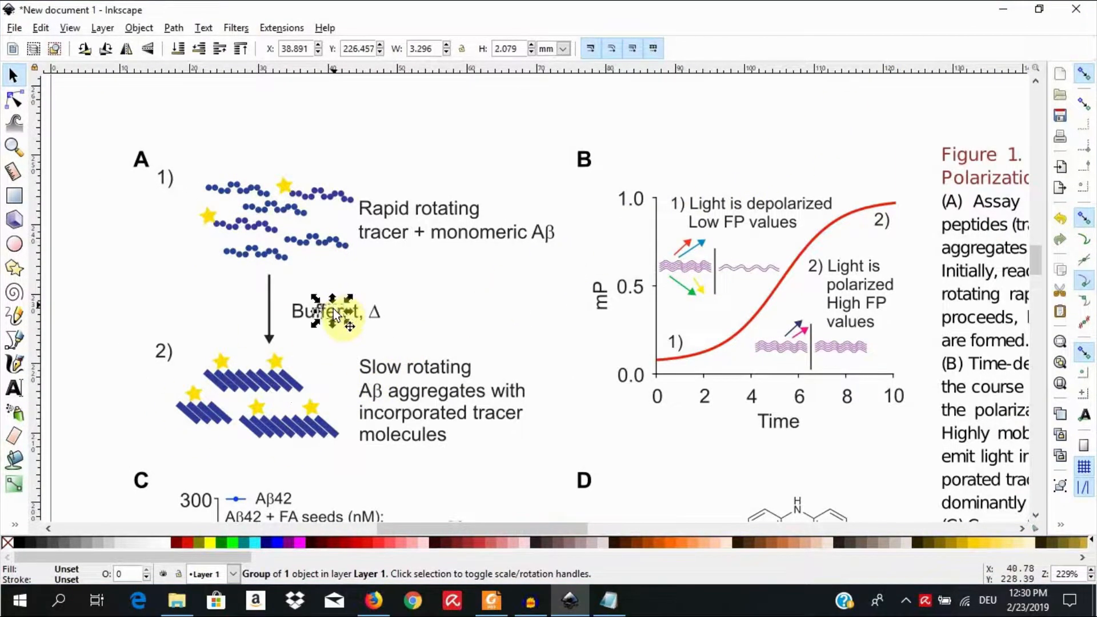
left_click(375, 366)
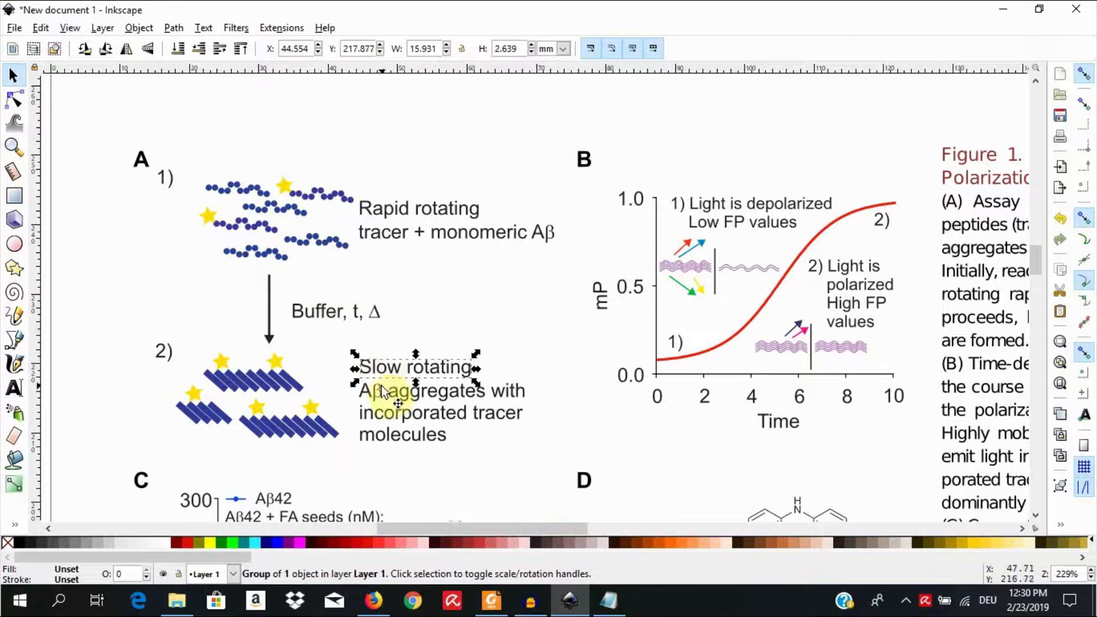
left_click(382, 389)
left_click(307, 418)
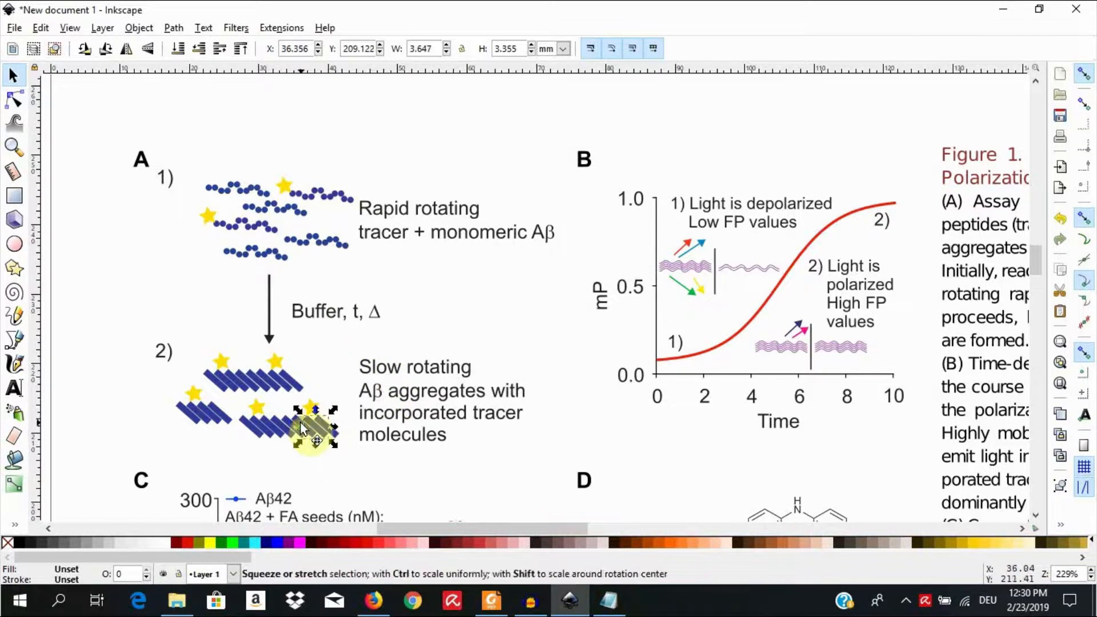
left_click_drag(289, 436, 194, 395)
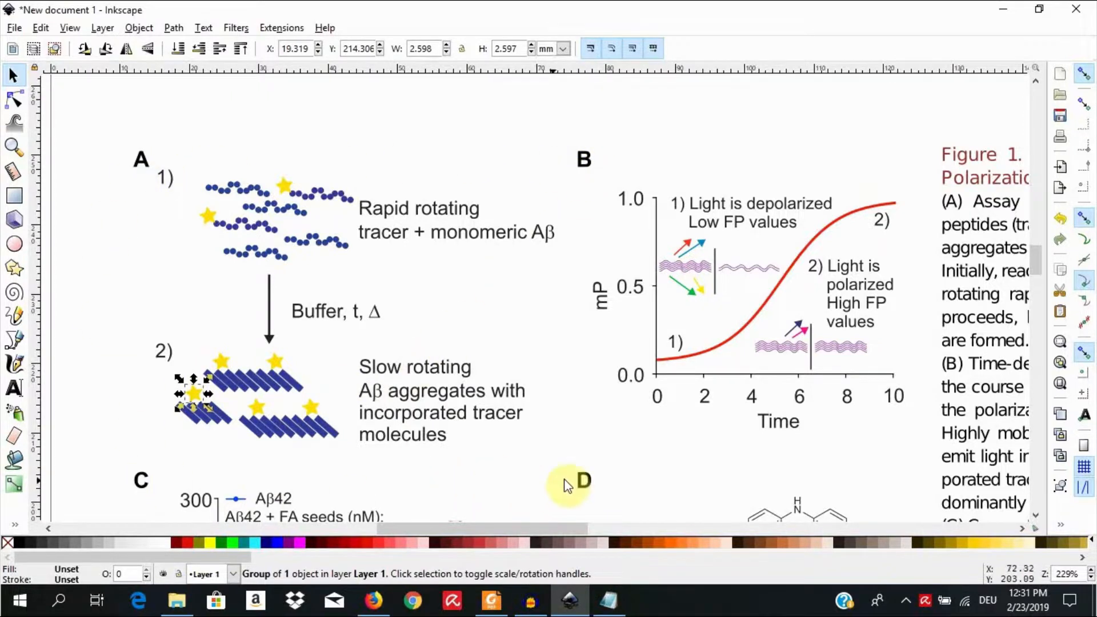
Step: Move the text object holding panel letters A to F left, away from the figures, to about X -50.5 mm
left_click(1092, 579)
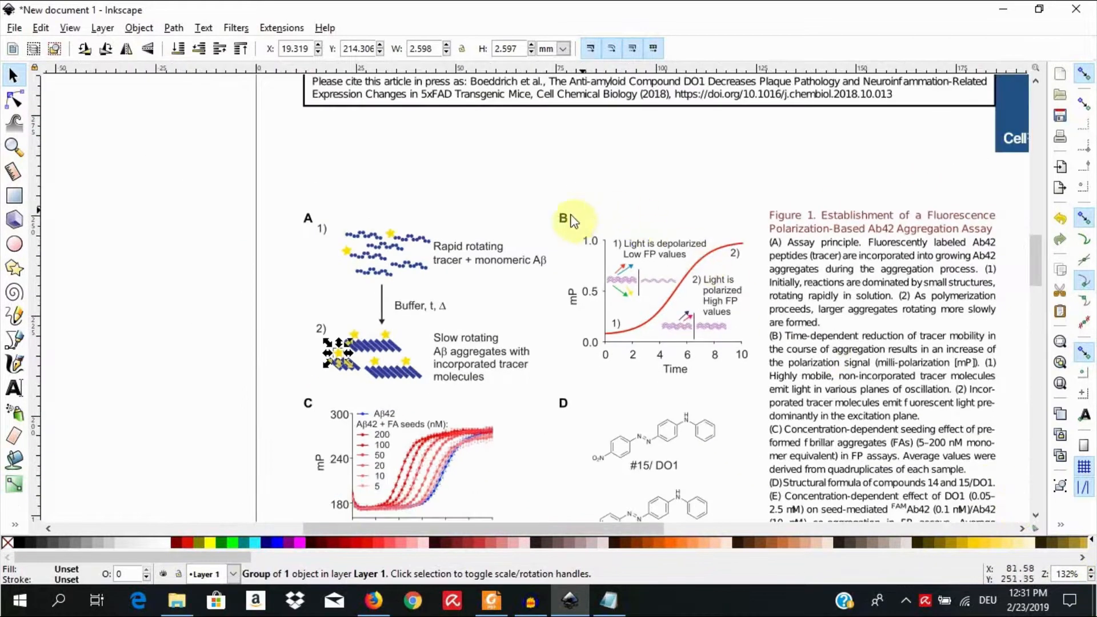
left_click(563, 219)
key("Left")
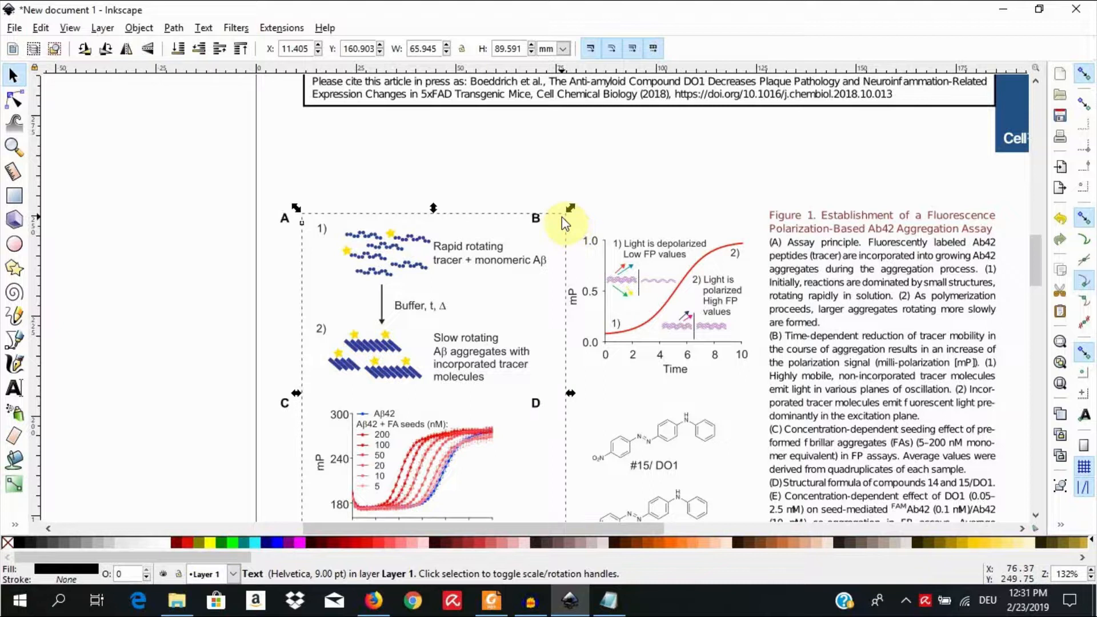
key("Left")
key("Left")
key("Left")
key("Left")
key("Left")
key("Left")
key("Left")
key("Left")
key("Left")
key("Left")
key("Left")
key("Left")
key("Left")
key("Left")
key("Left")
key("Left")
key("Left")
key("Left")
key("Left")
key("Left")
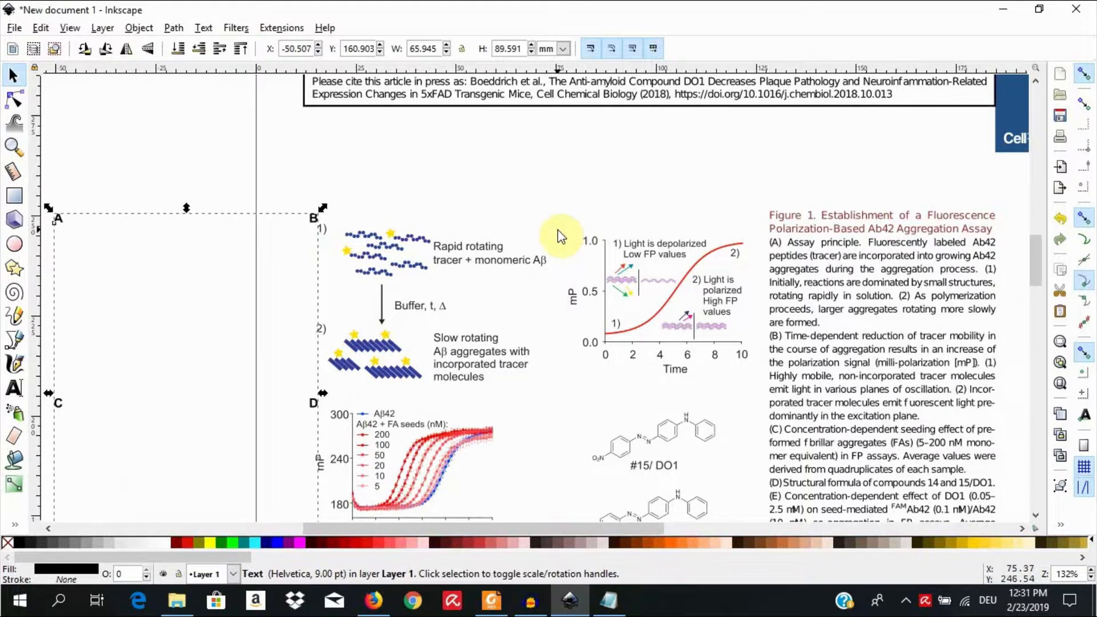
Step: Select all objects of the tracer scheme as one area, do the same for the red mP-over-time graph, and deselect everything
scroll(558, 230, "down", 3)
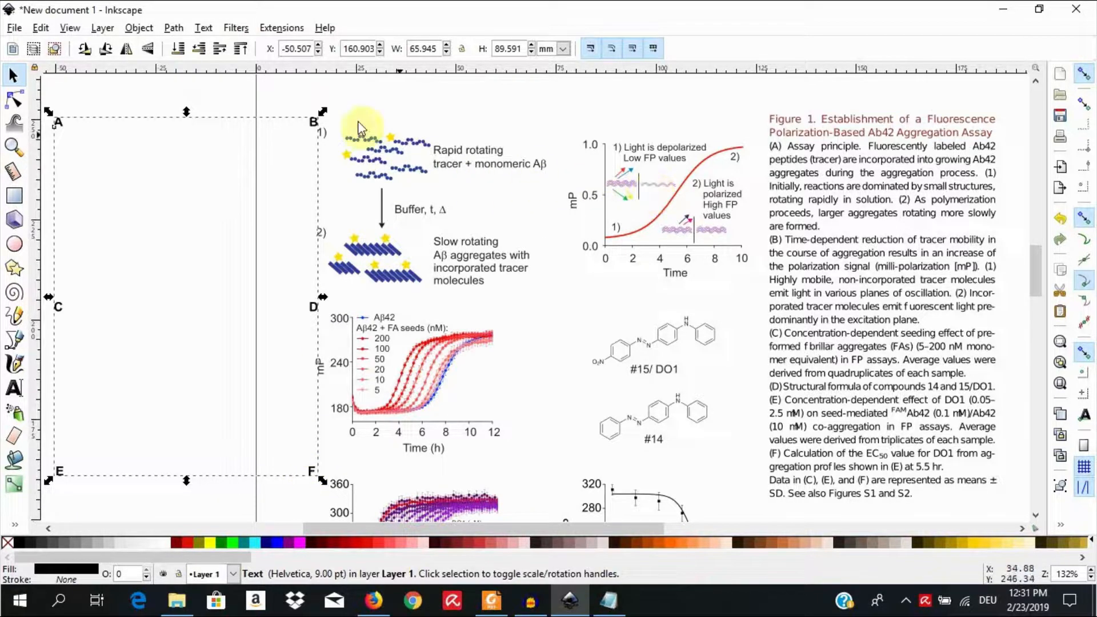
left_click(318, 102)
left_click_drag(311, 93, 569, 311)
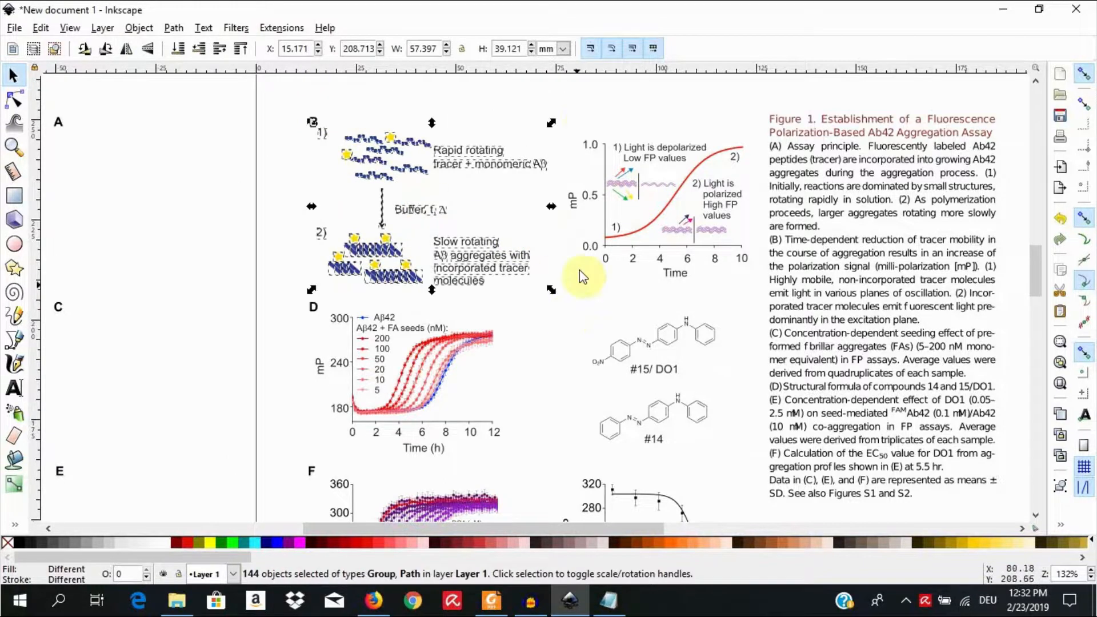
left_click(581, 117)
left_click_drag(548, 91, 766, 334)
left_click(752, 336)
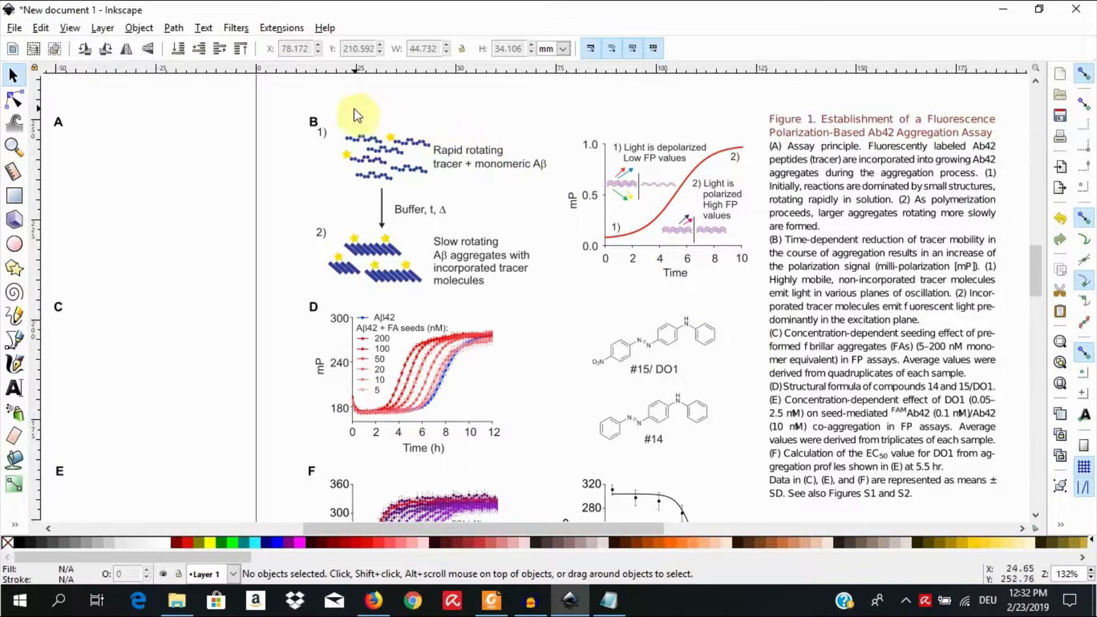
Step: Shift the panel letters text object further left to about X -60 mm, clear of the tracer scheme, and deselect it
left_click(313, 118)
key("Left")
key("Left")
key("Left")
key("Left")
key("Left")
key("Left")
key("Left")
key("Left")
key("Left")
key("Left")
key("Left")
key("Left")
key("Left")
key("Left")
key("Left")
key("Left")
key("Left")
key("Left")
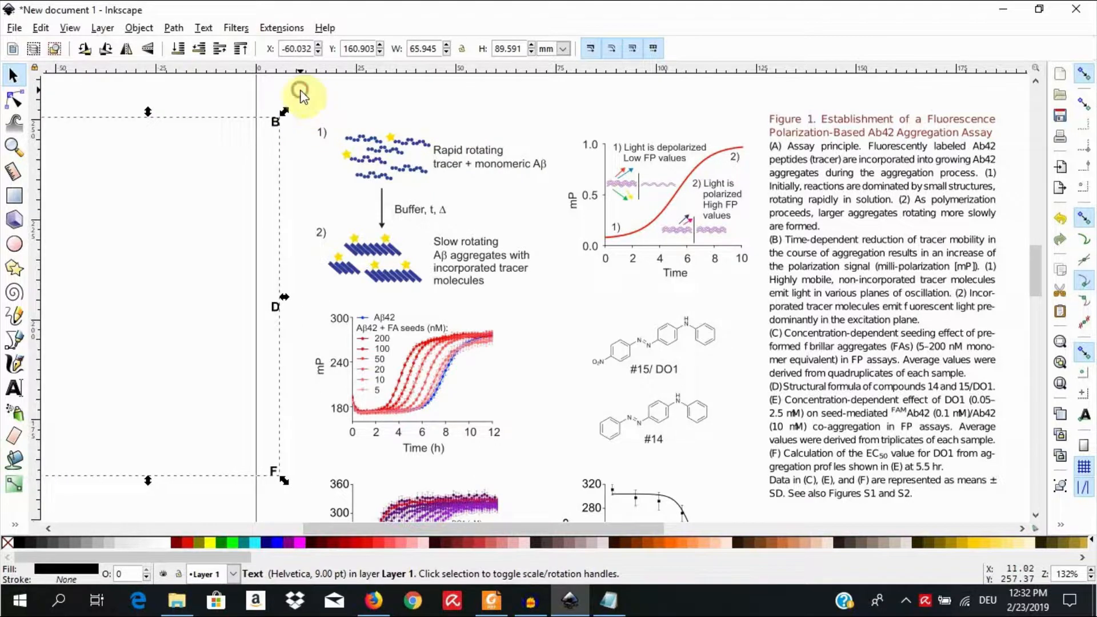
left_click(298, 97)
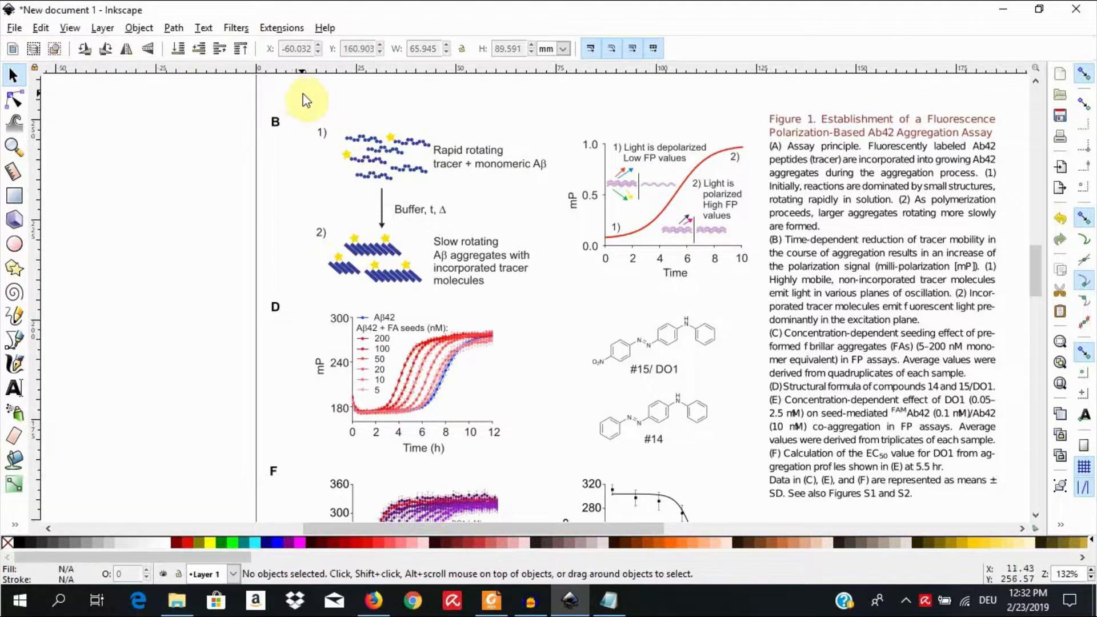
Step: Check the selection of a scheme label and a caption line, then of the scheme and mP graph together, and deselect everything
left_click(467, 152)
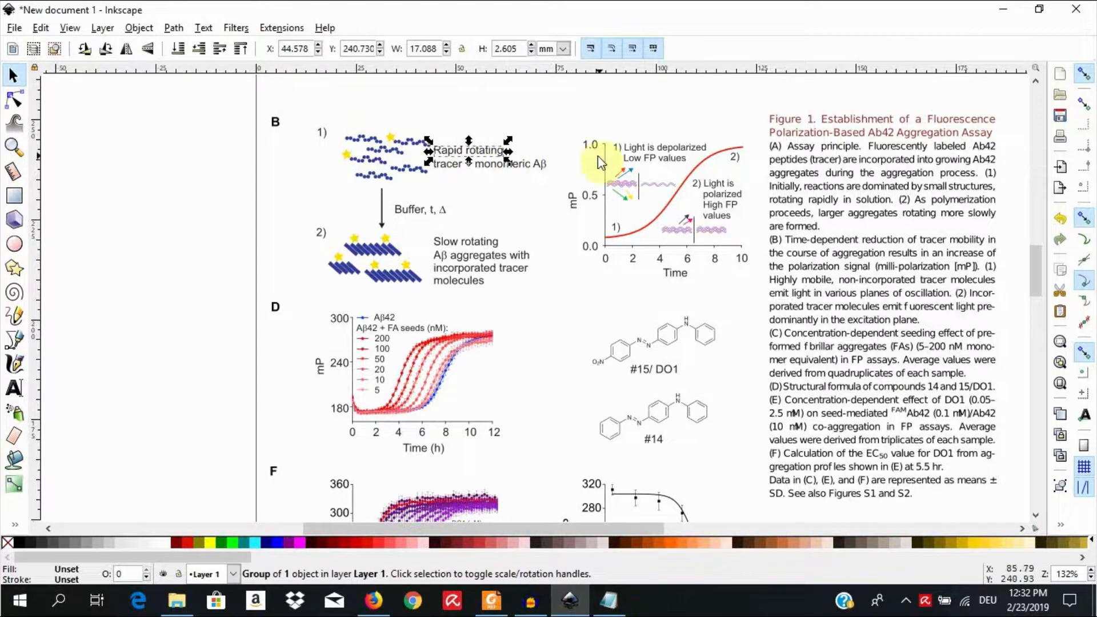
left_click(789, 164)
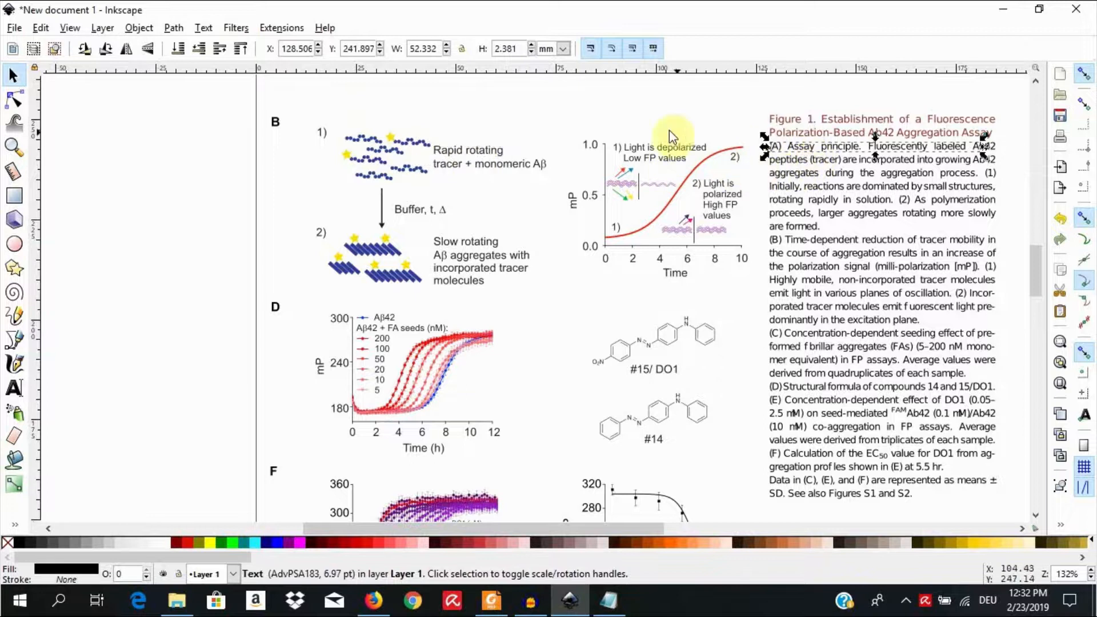
left_click(529, 114)
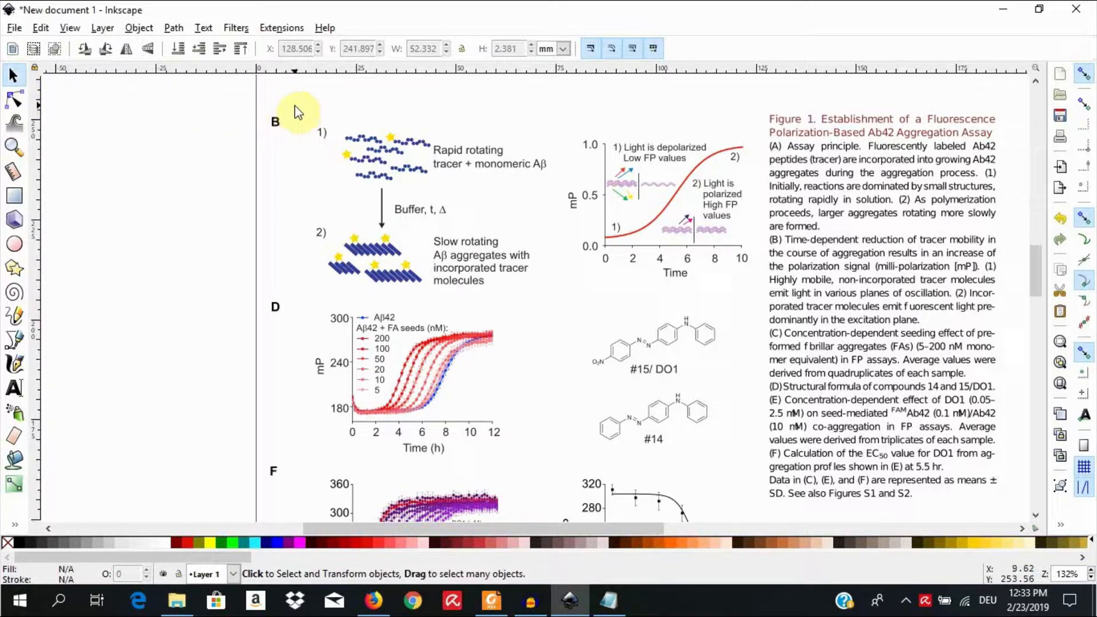
left_click_drag(297, 84, 764, 308)
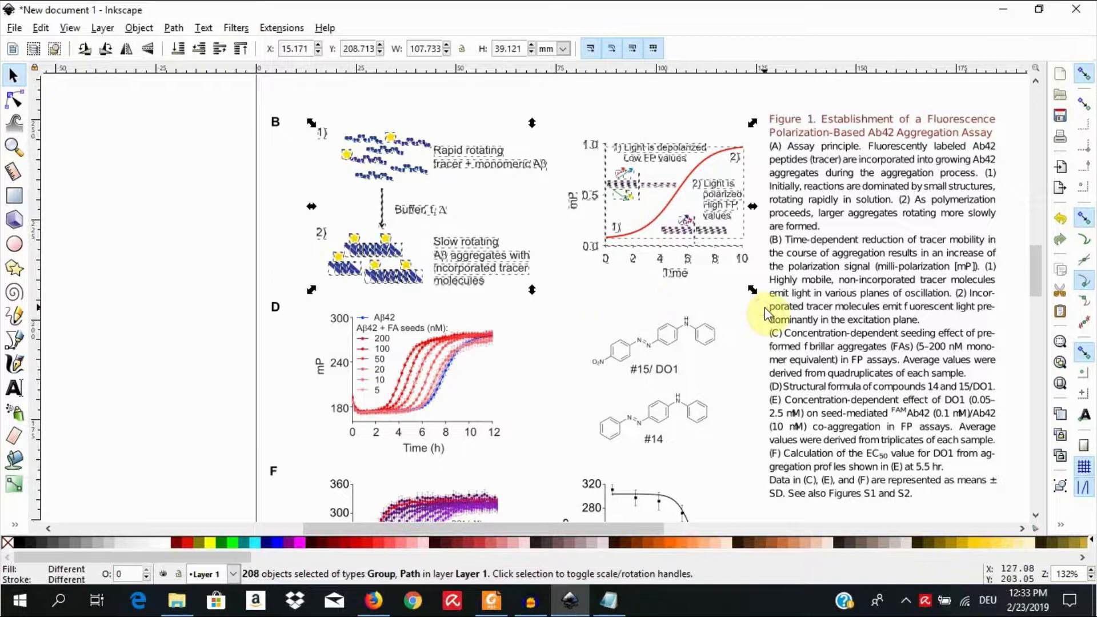
left_click(290, 100)
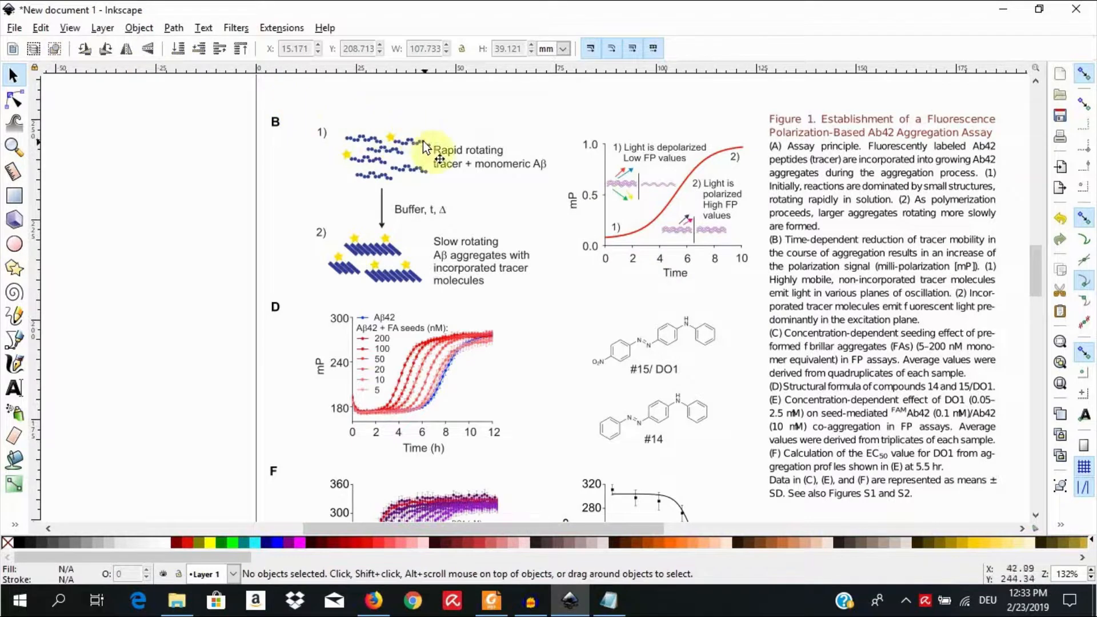
Step: Select the text lines of the scheme's "Rapid rotating" and "Slow rotating" labels one by one to check how they are split
left_click(496, 166)
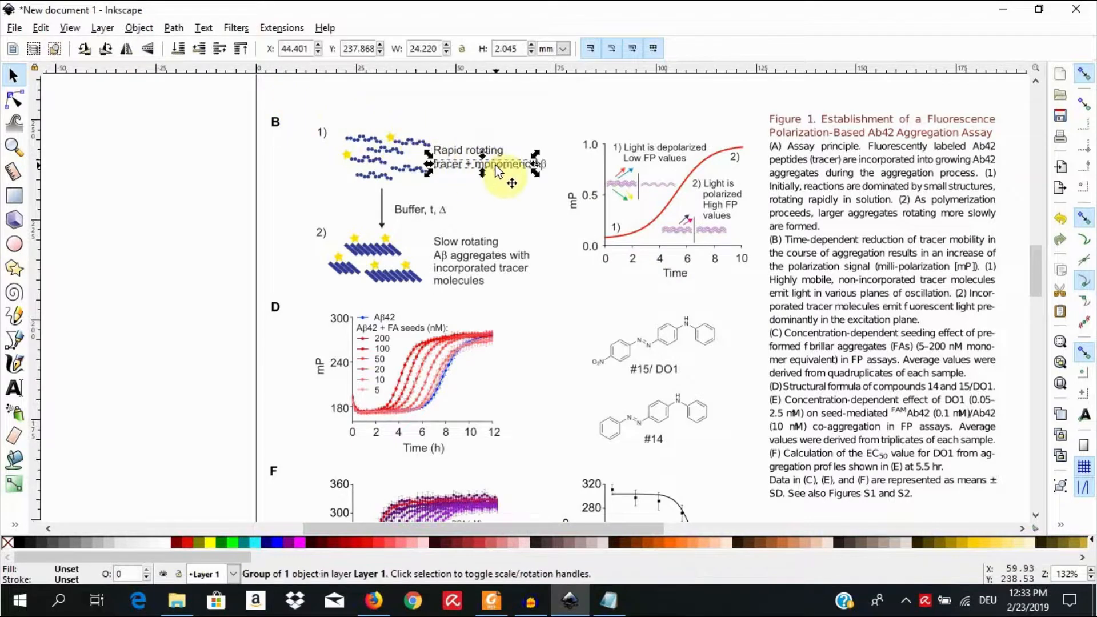
left_click(488, 149)
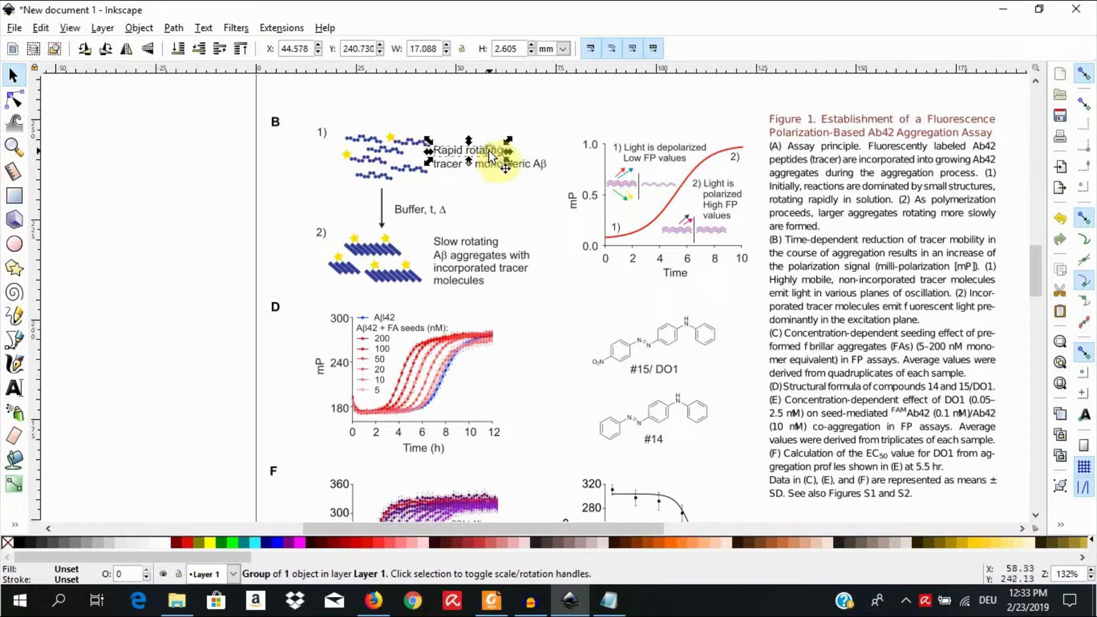
left_click(484, 261)
left_click(481, 270)
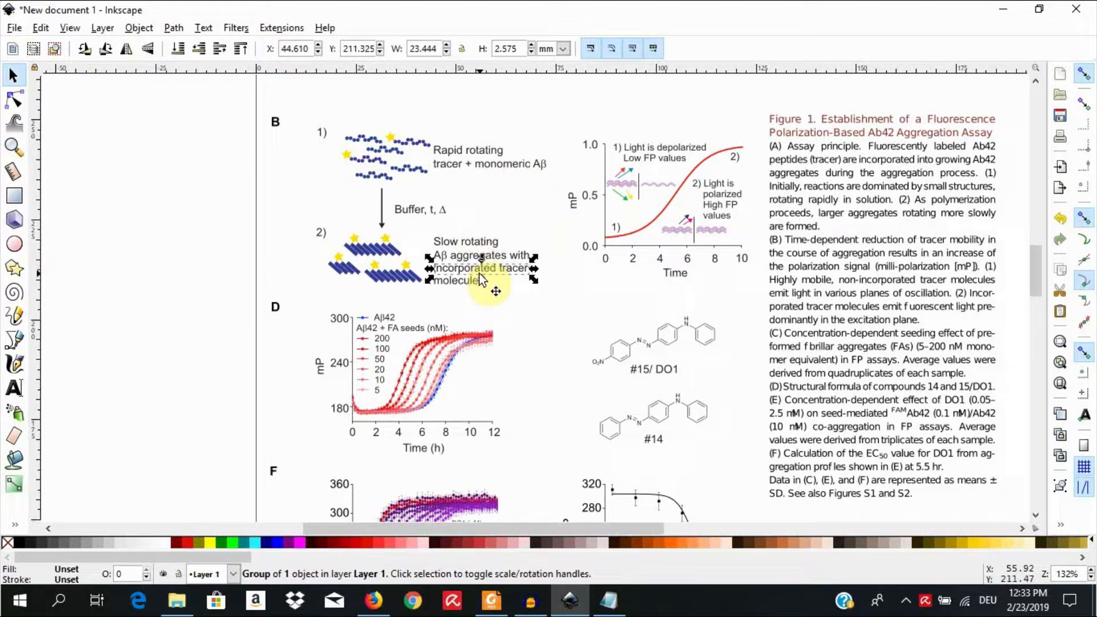
Step: Check how single text lines of the scheme labels and the graph's "Light is depolarized" label are selected, and deselect everything
left_click(508, 255)
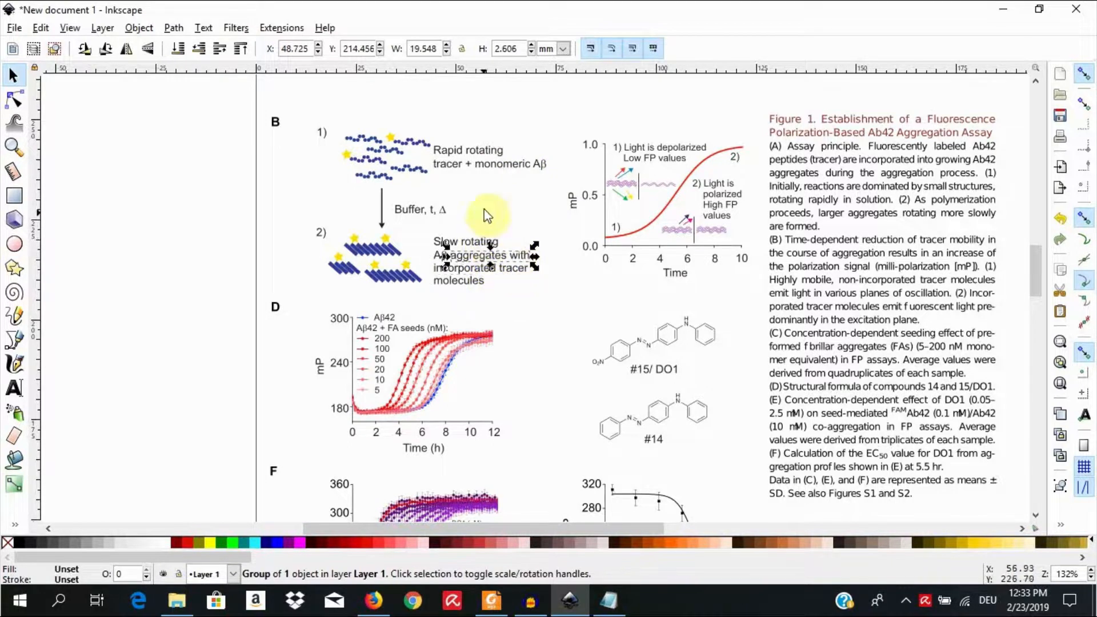
left_click(516, 162)
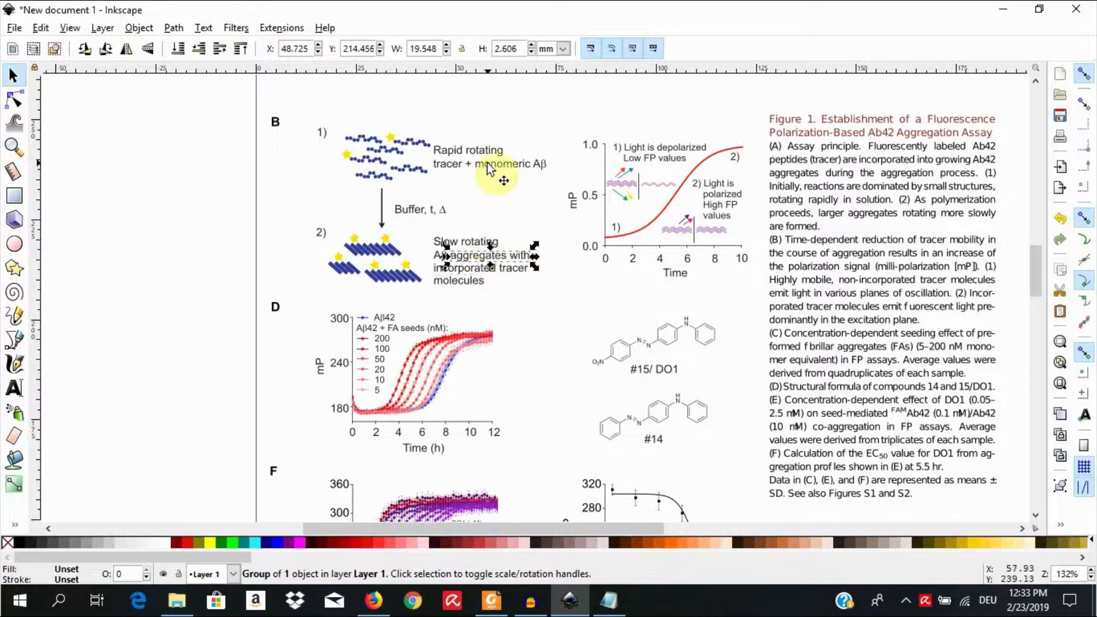
left_click(630, 144)
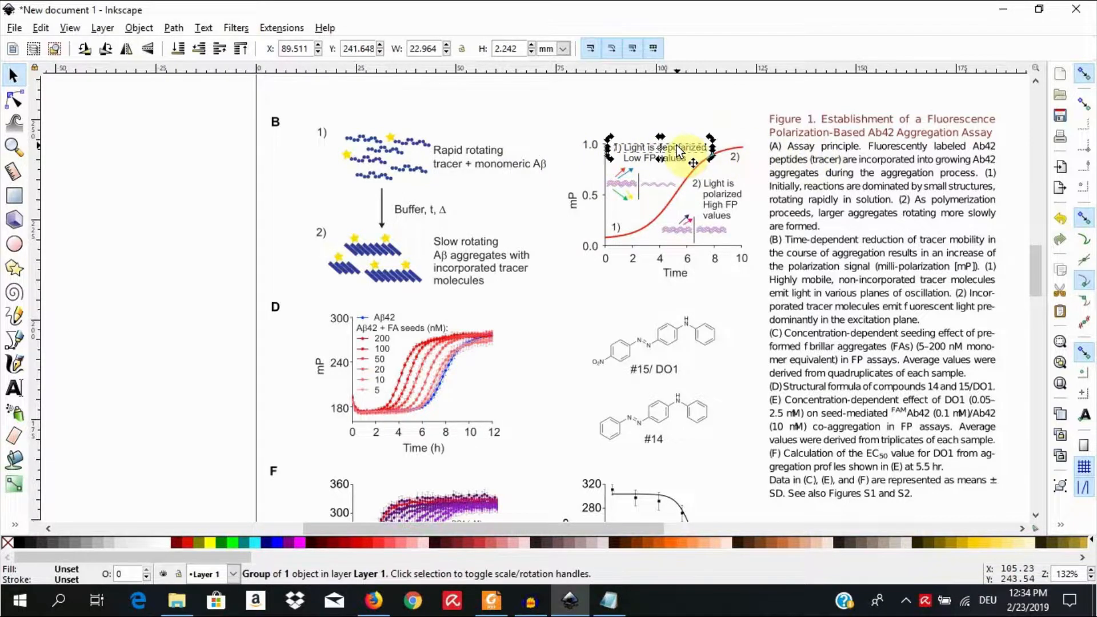
left_click(472, 170)
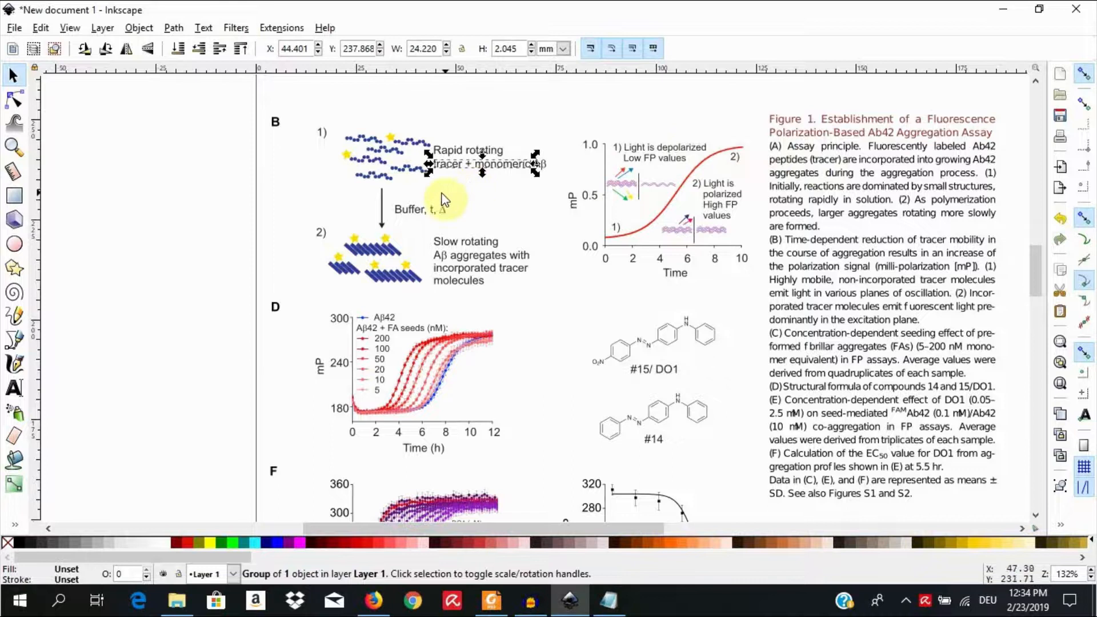
left_click(292, 198)
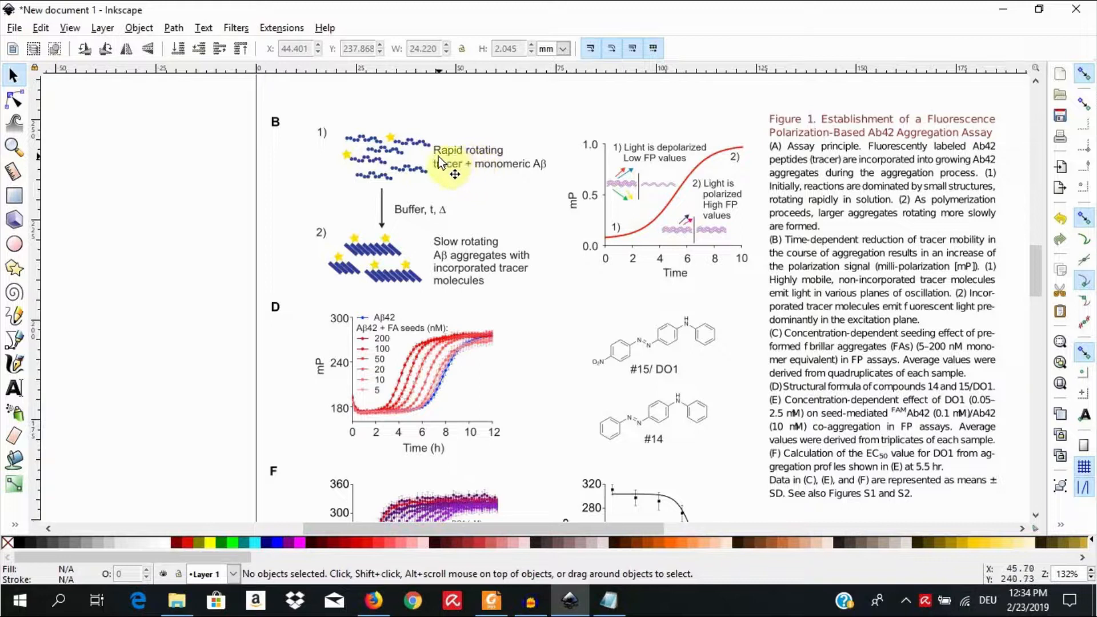
Step: Copy the tracer scheme, the mP graph and the first caption lines together and paste them into a new document
left_click_drag(296, 84, 1015, 310)
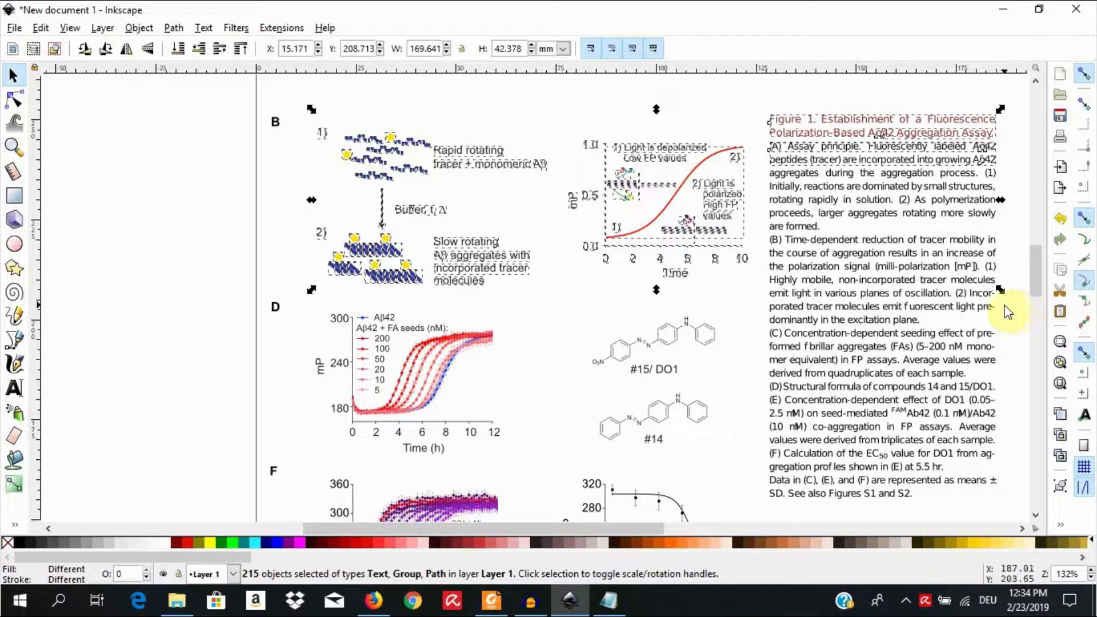
key("ctrl")
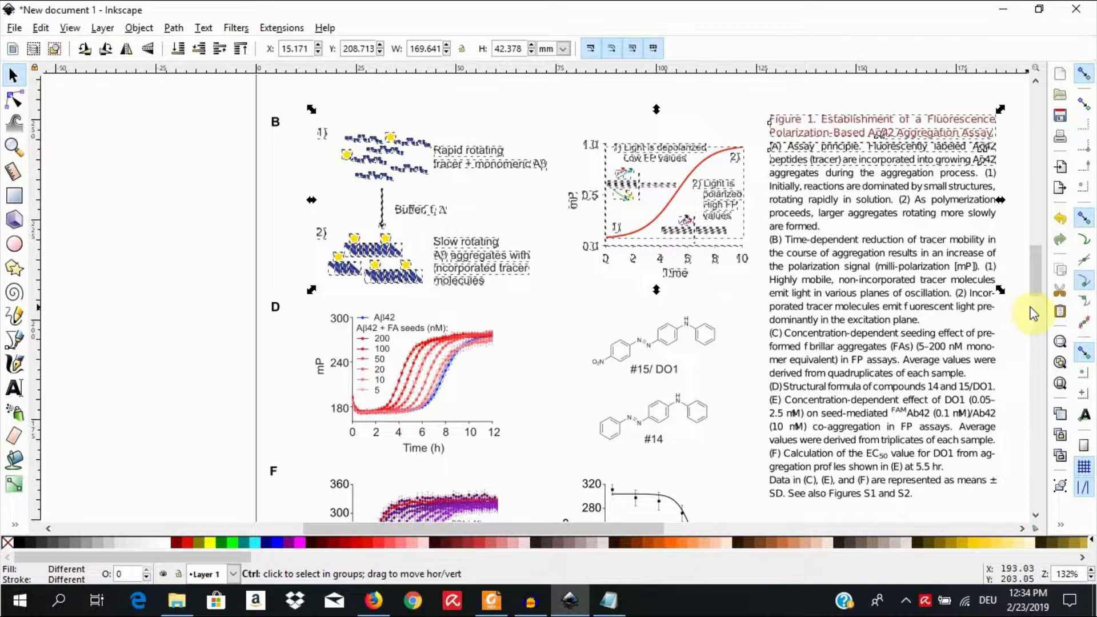
key("ctrl+n")
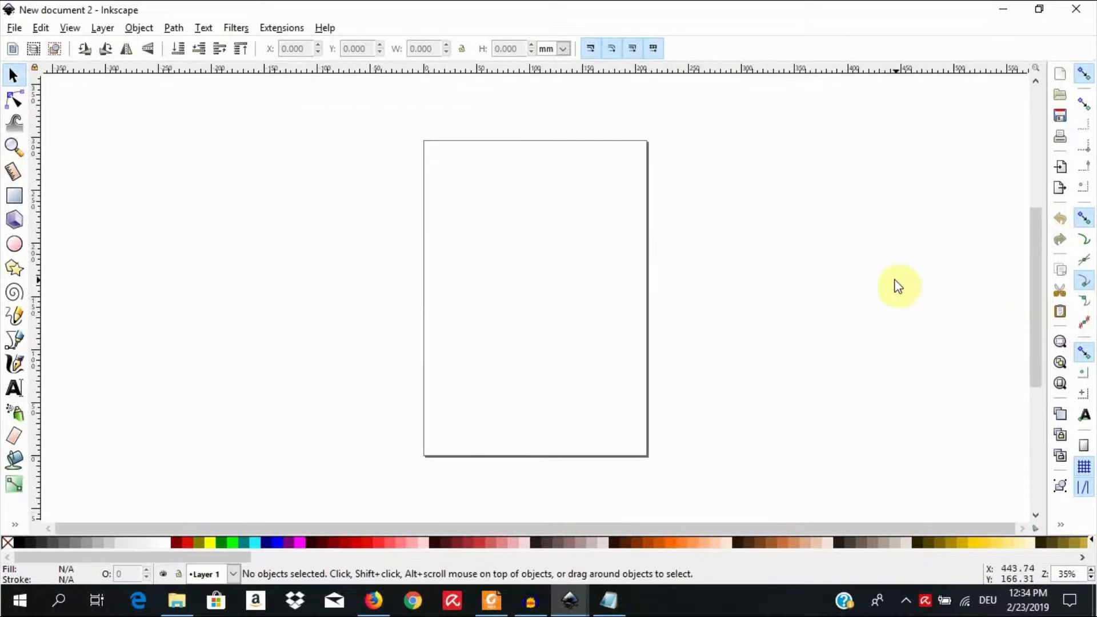
key("ctrl")
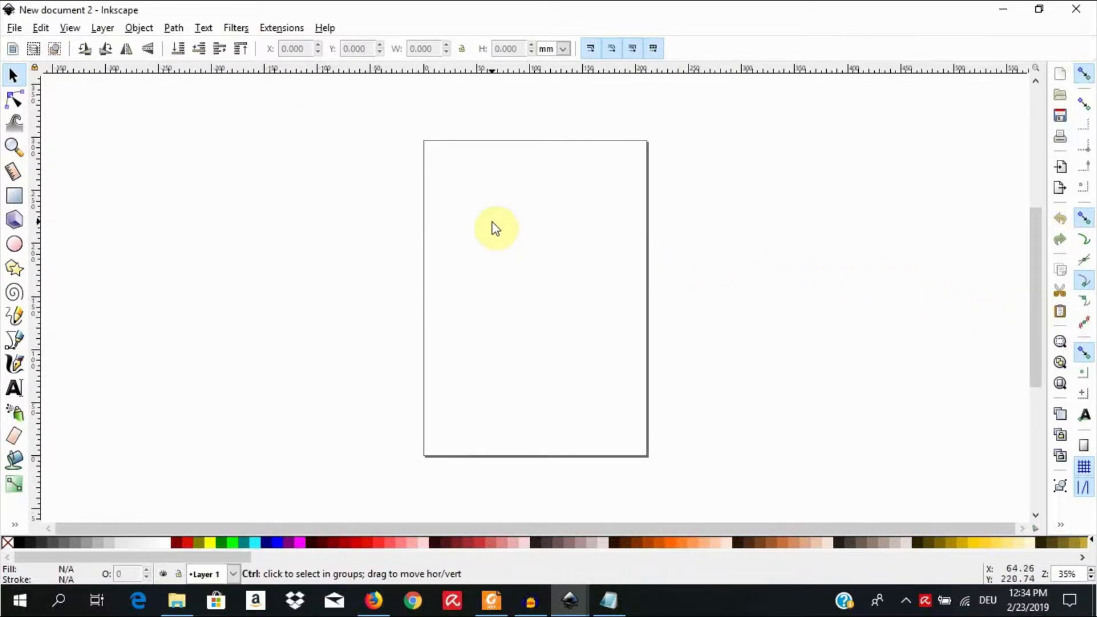
key("ctrl+v")
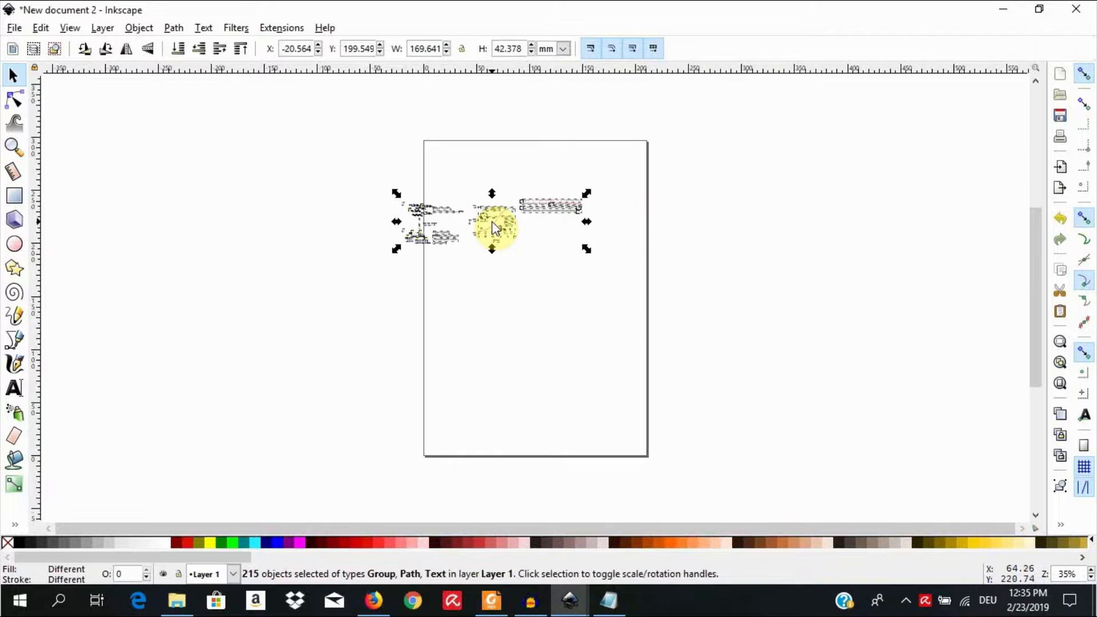
Step: Move the pasted figure objects fully onto the page, at about X 20 mm and Y 176 mm, and deselect them
left_click_drag(492, 228, 539, 252)
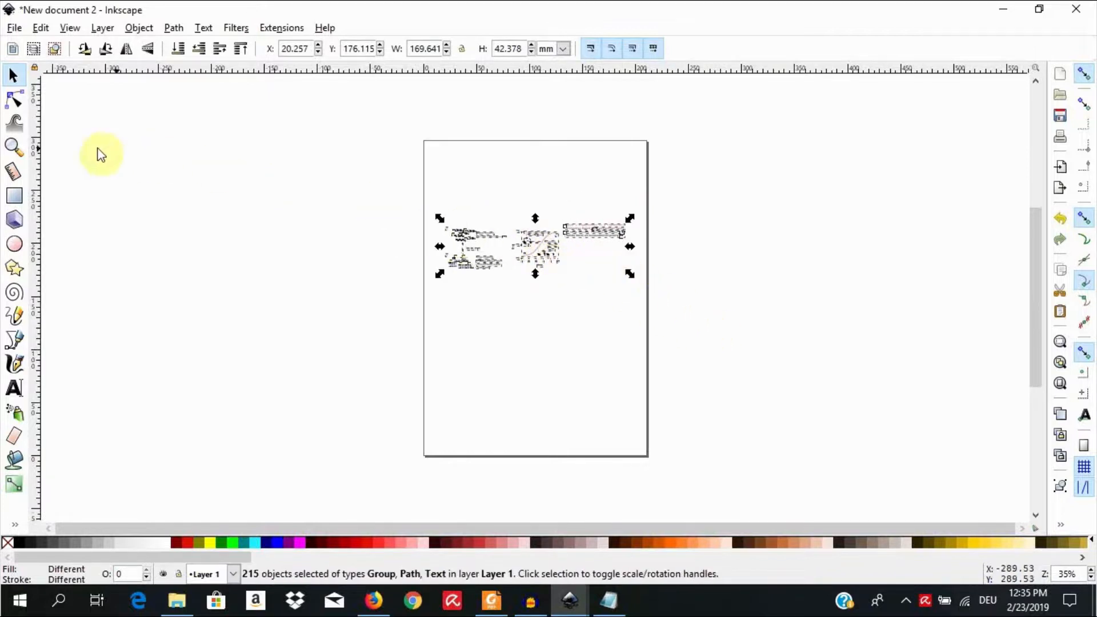
left_click(13, 147)
left_click_drag(392, 183, 684, 309)
left_click_drag(166, 166, 852, 428)
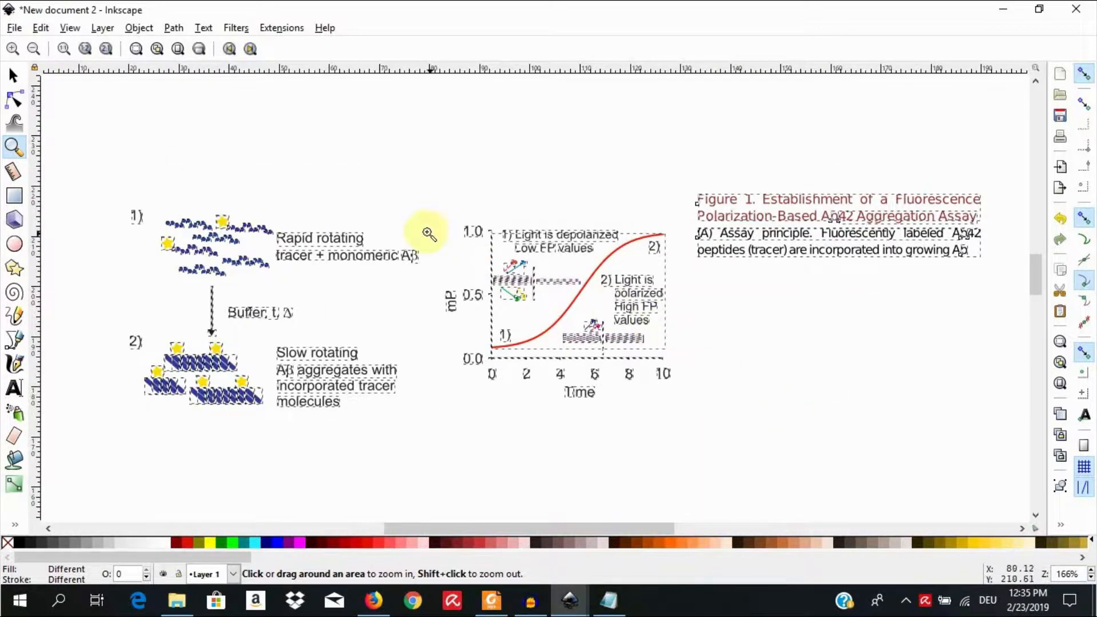
left_click(13, 77)
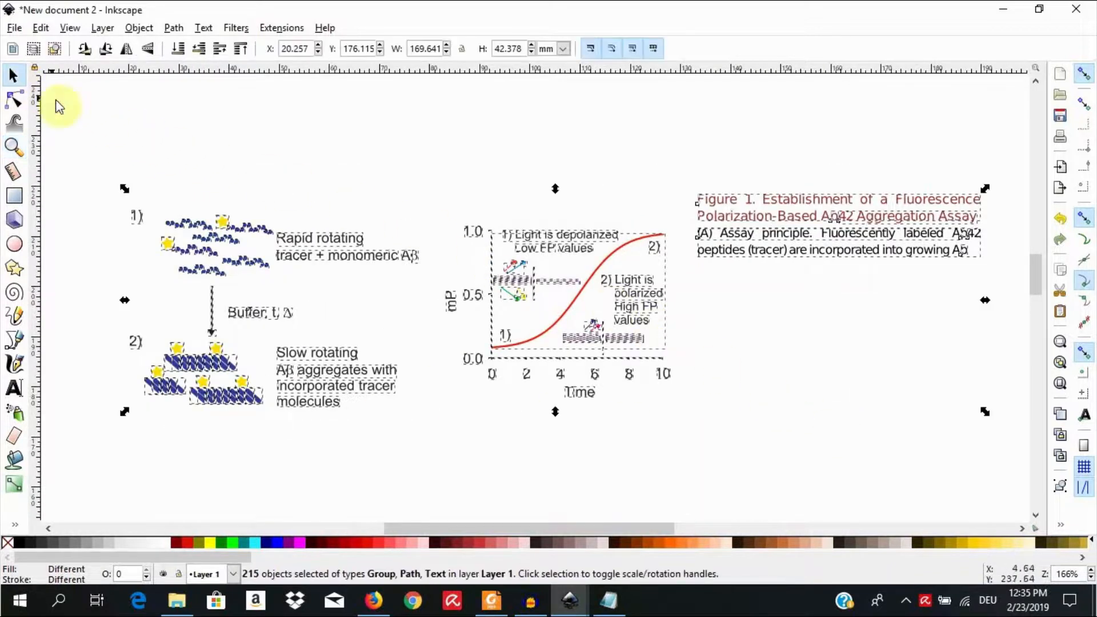
left_click(170, 122)
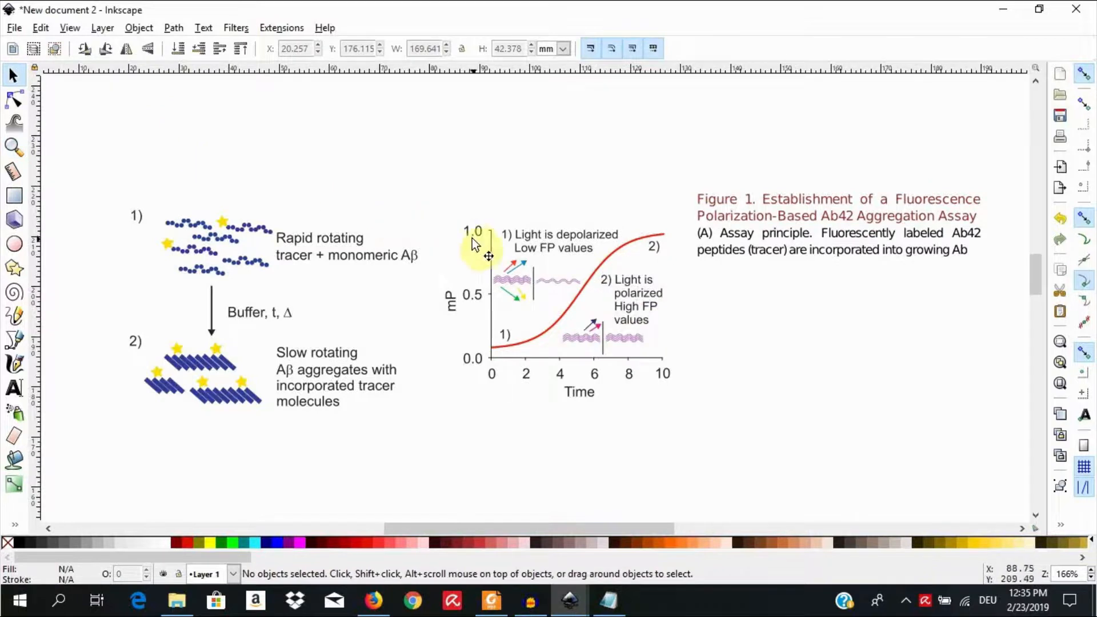
Step: Give the mP graph's vertical axis line a flat red stroke colour, f00f0fff
left_click(490, 260)
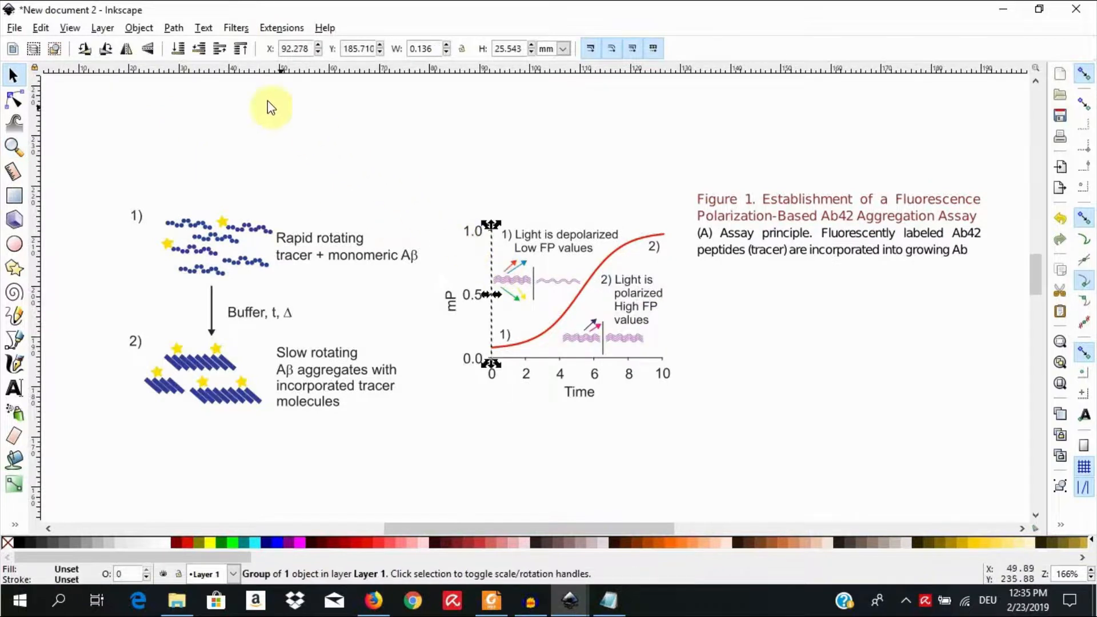
left_click(141, 31)
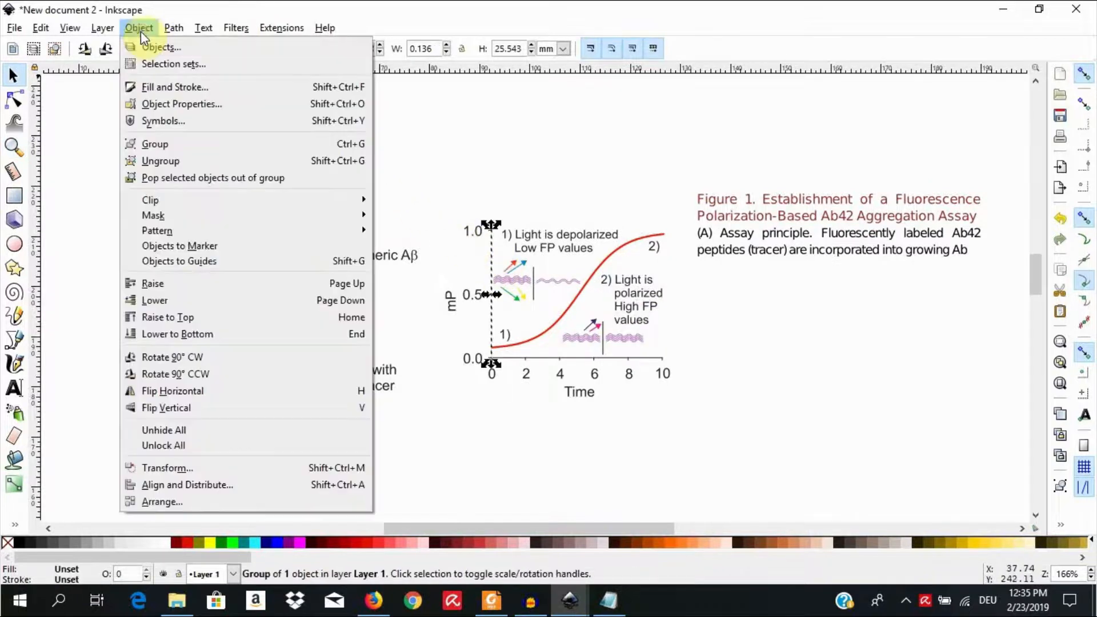
left_click(212, 88)
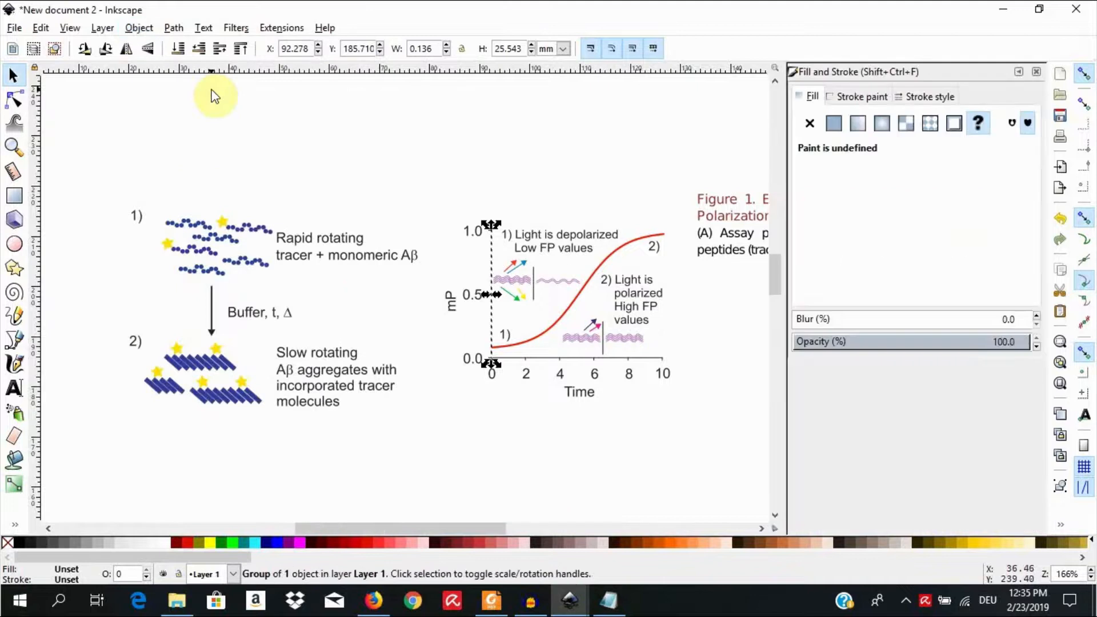
left_click(853, 97)
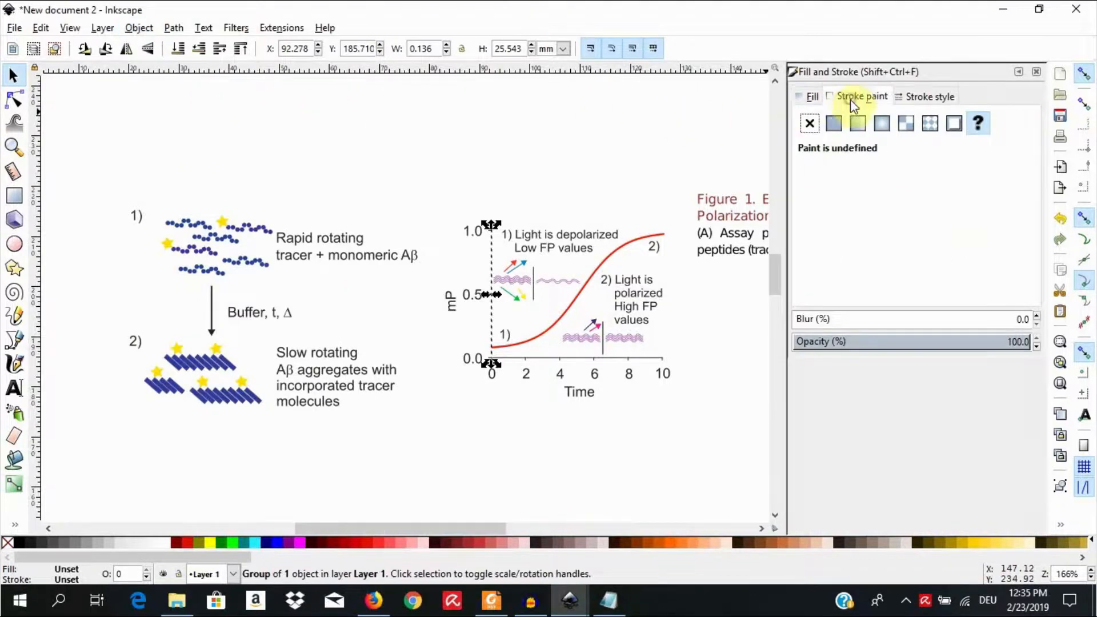
left_click(834, 122)
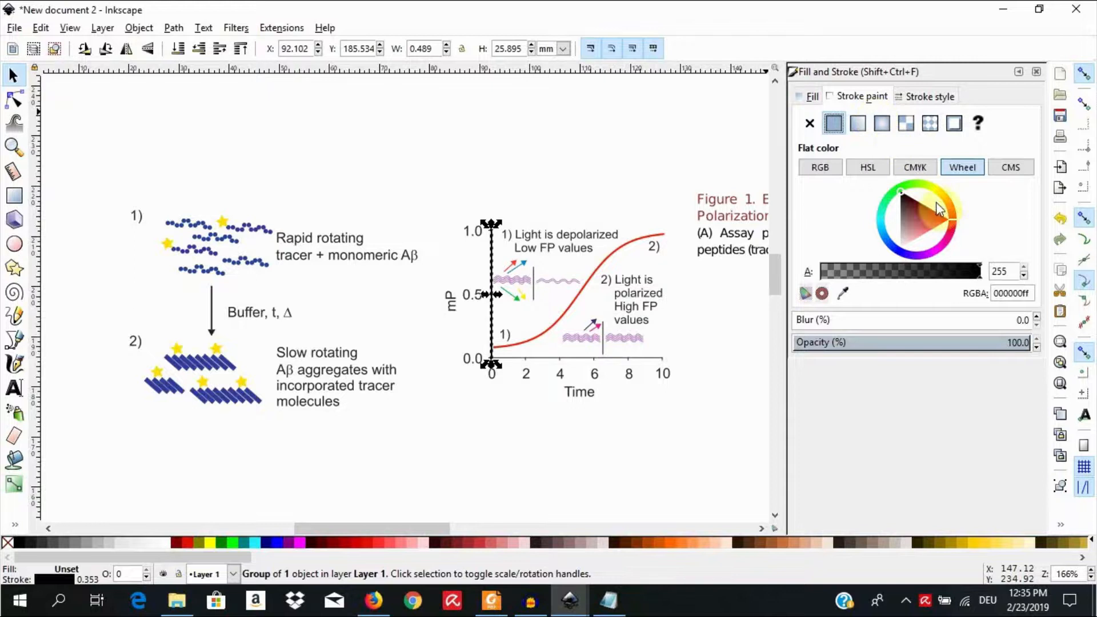
left_click(944, 220)
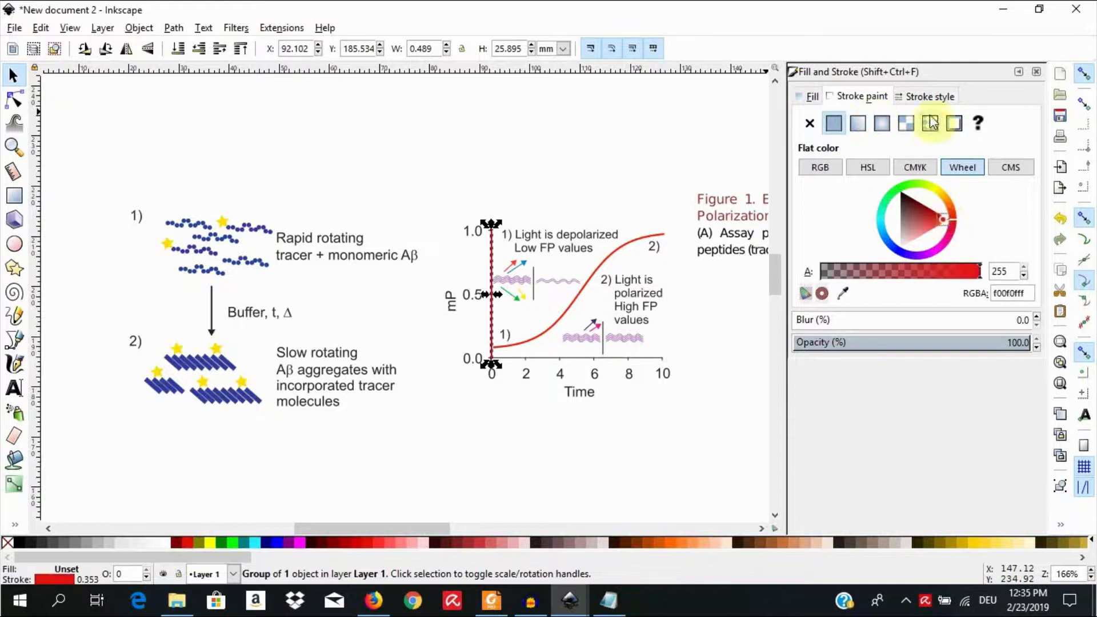
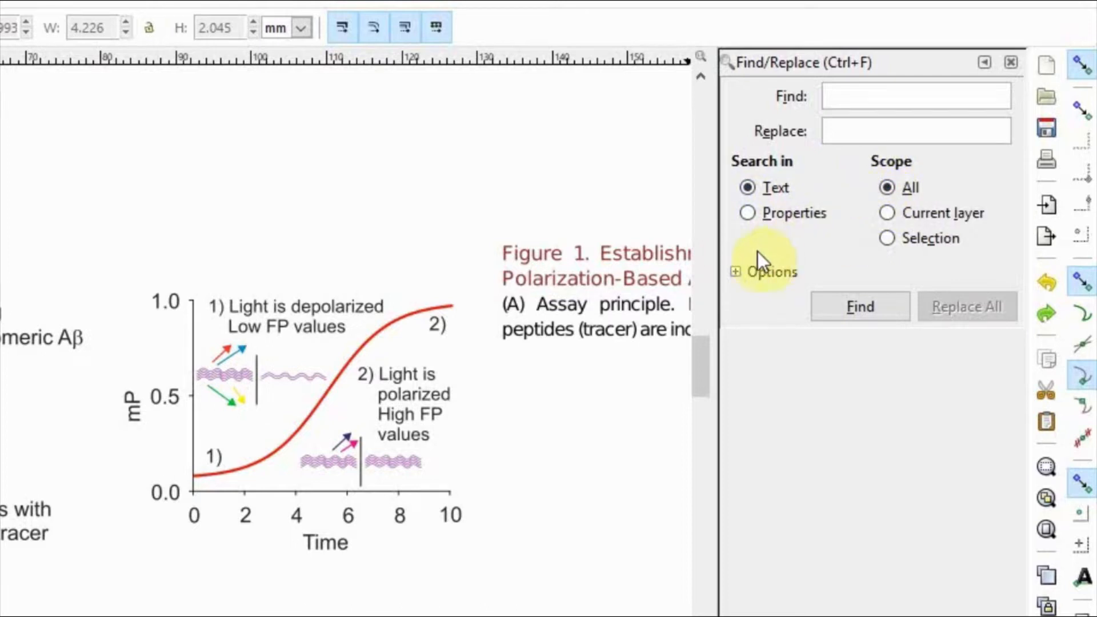
Step: Find all text objects in the document by limiting the search to the Texts object type only
left_click(736, 272)
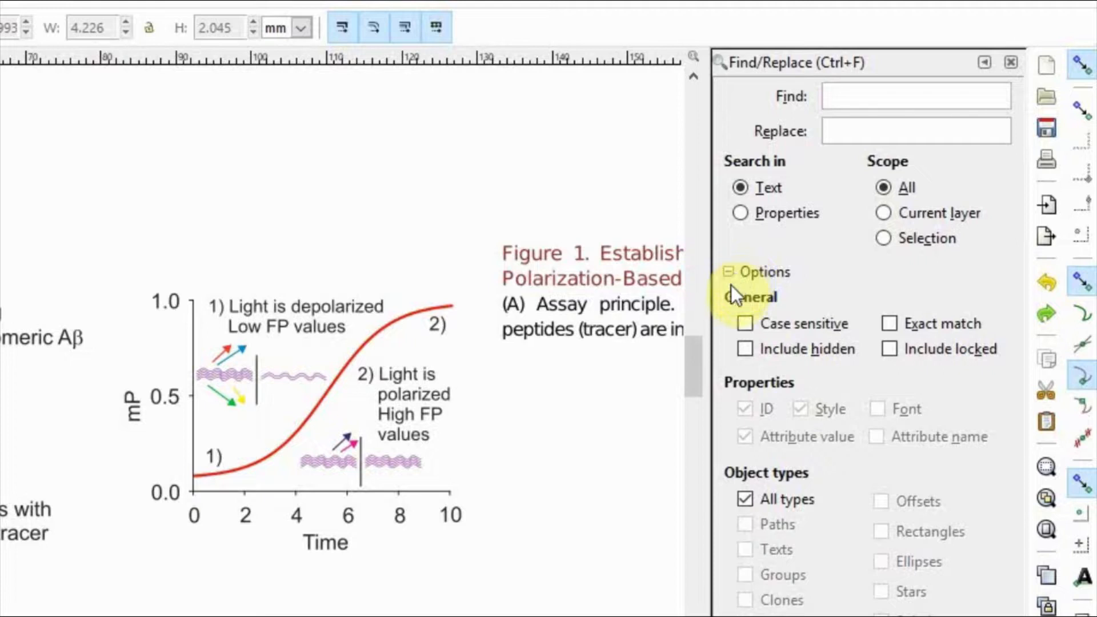
left_click(741, 501)
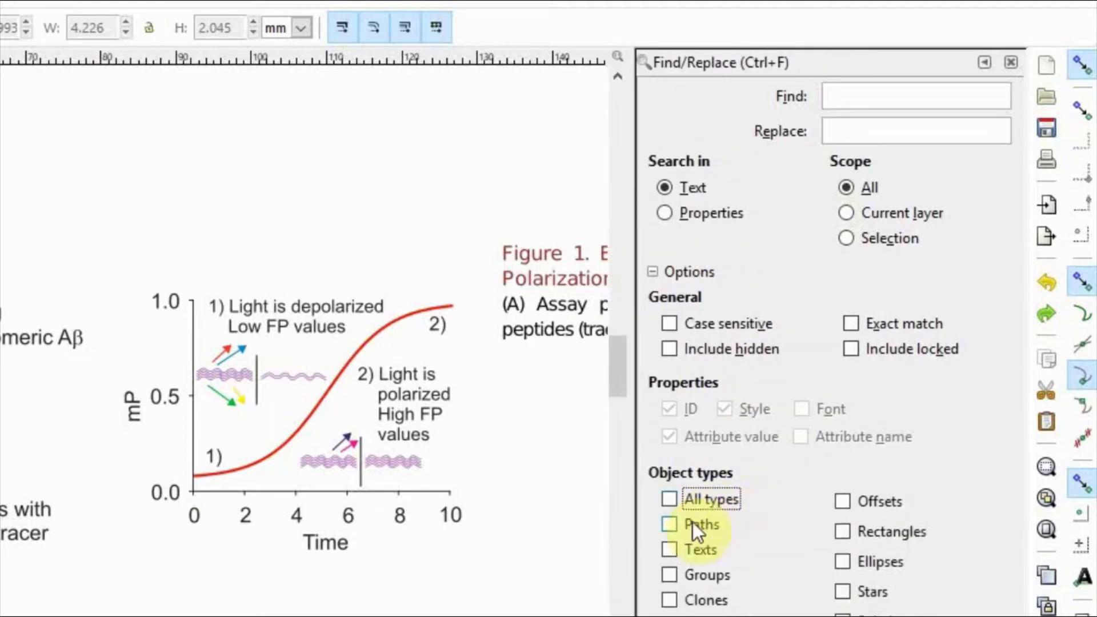
left_click(671, 550)
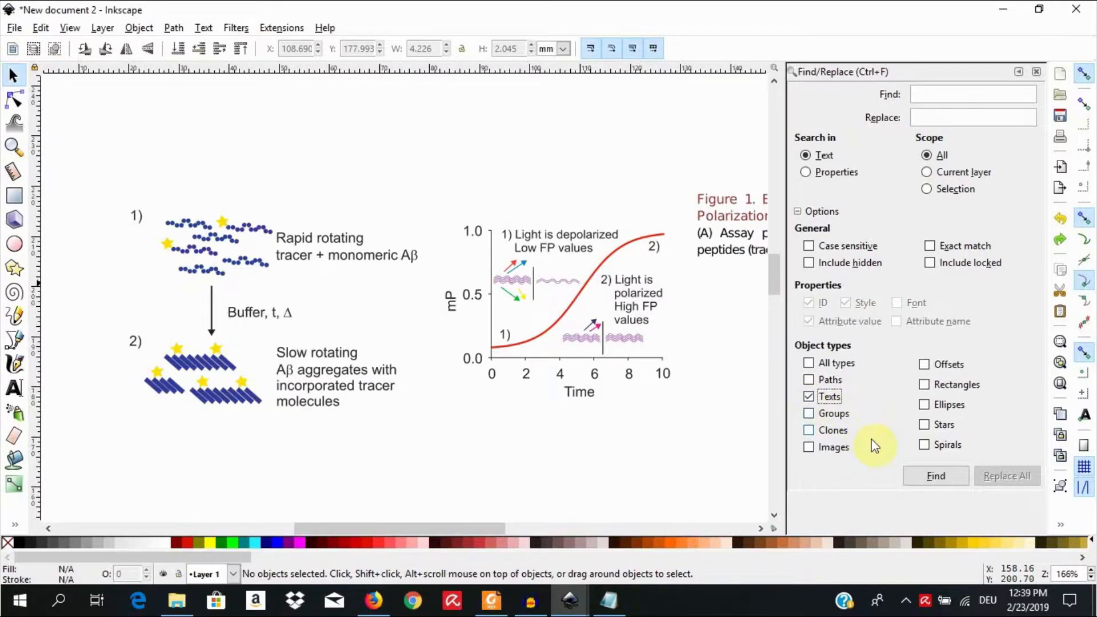
left_click(913, 479)
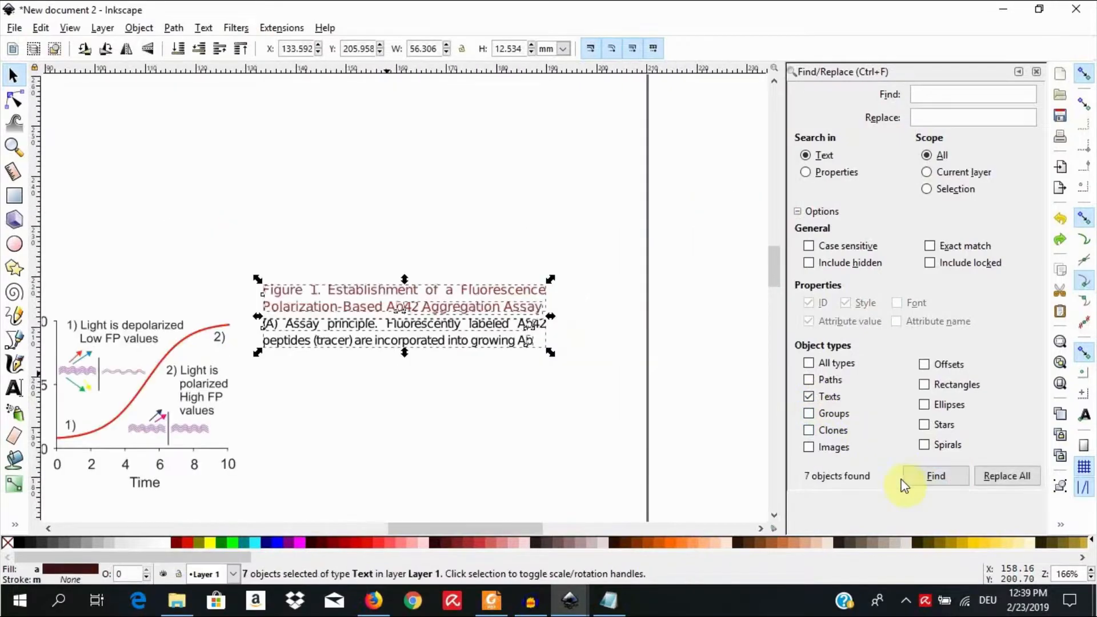
Step: Delete the found Figure 1 caption text objects beside the mP graph
left_click_drag(526, 527, 471, 521)
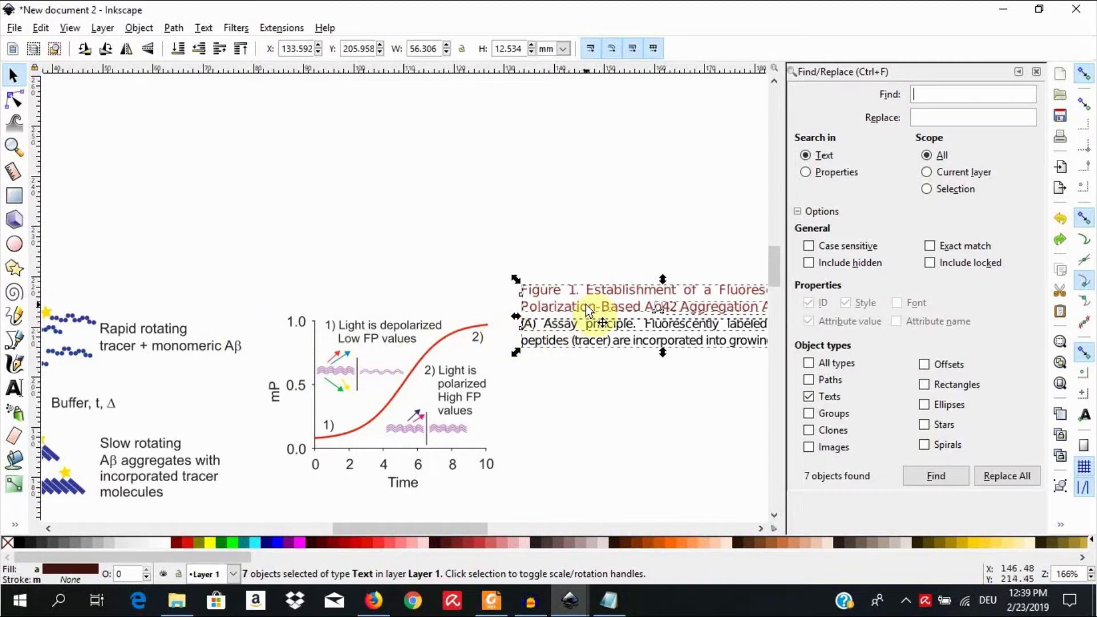
scroll(586, 304, "down", 3)
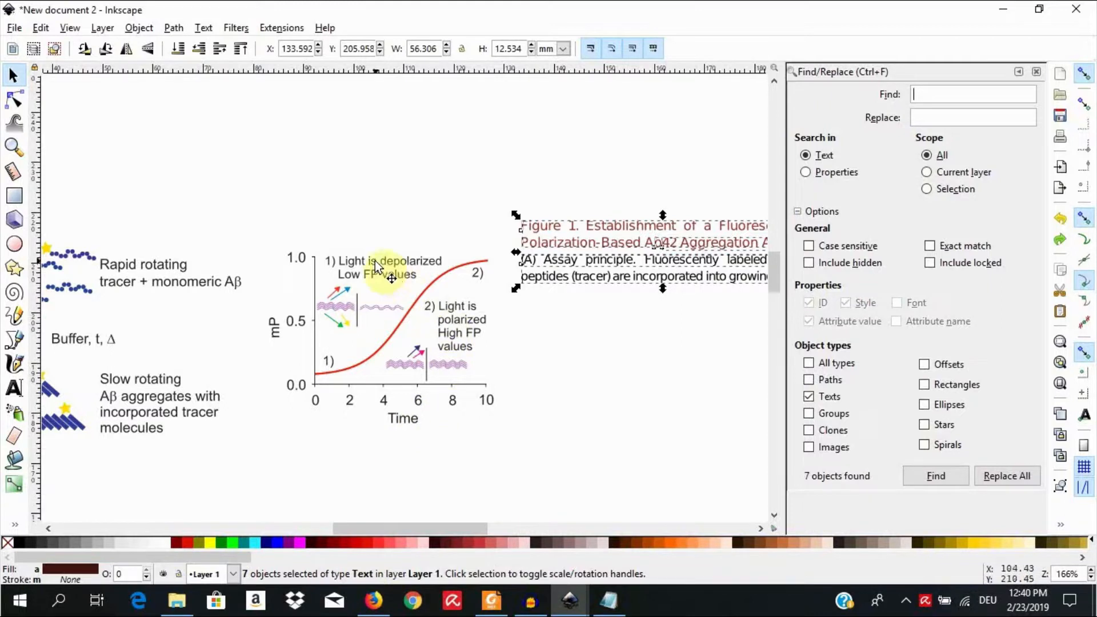
right_click(589, 266)
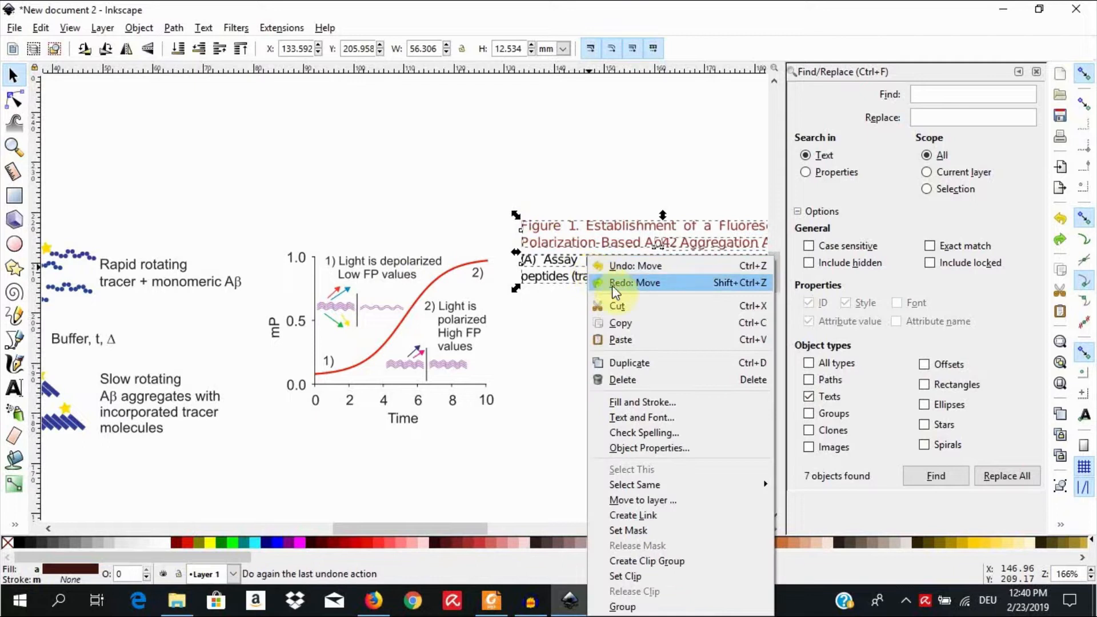
left_click(668, 385)
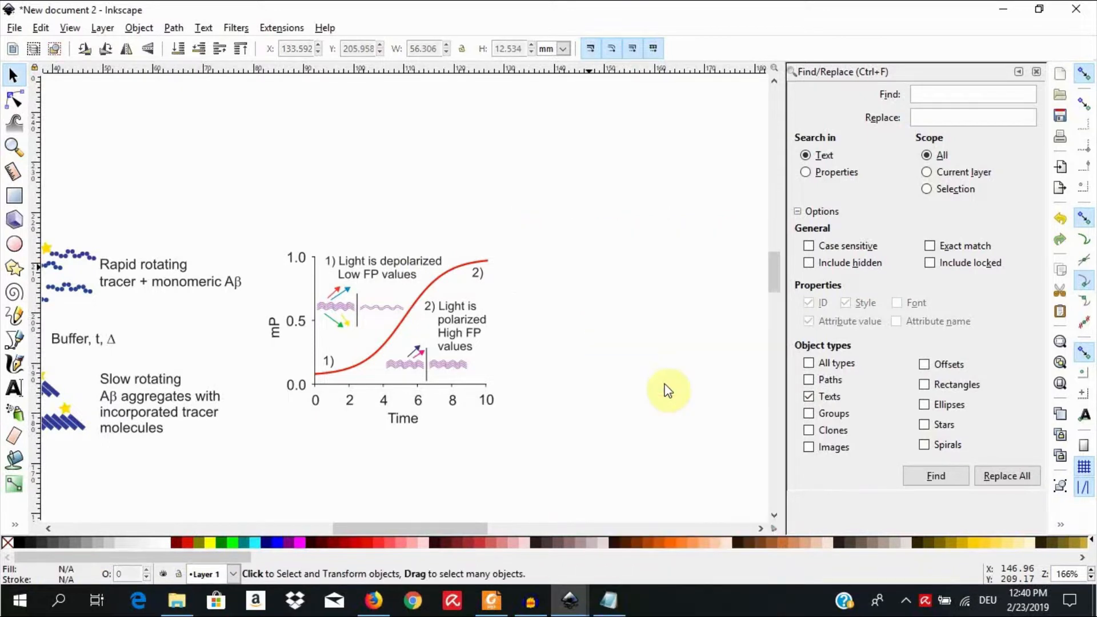
Step: Check the object type of individual text lines in the tracer scheme labels and the mP graph annotations, and deselect everything
left_click_drag(476, 528, 424, 535)
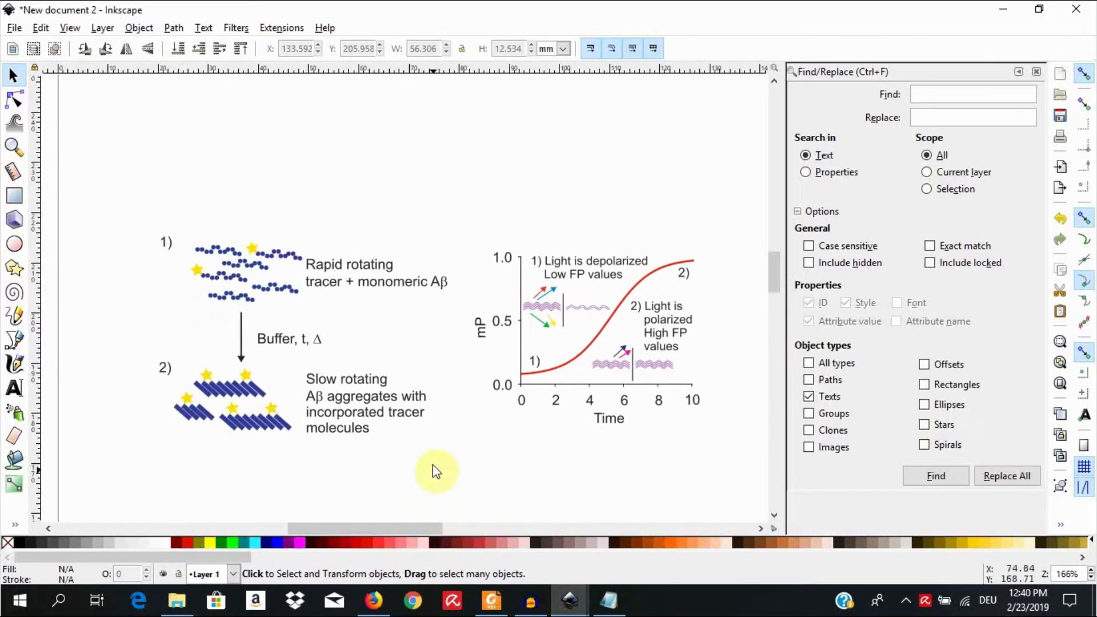
left_click(367, 288)
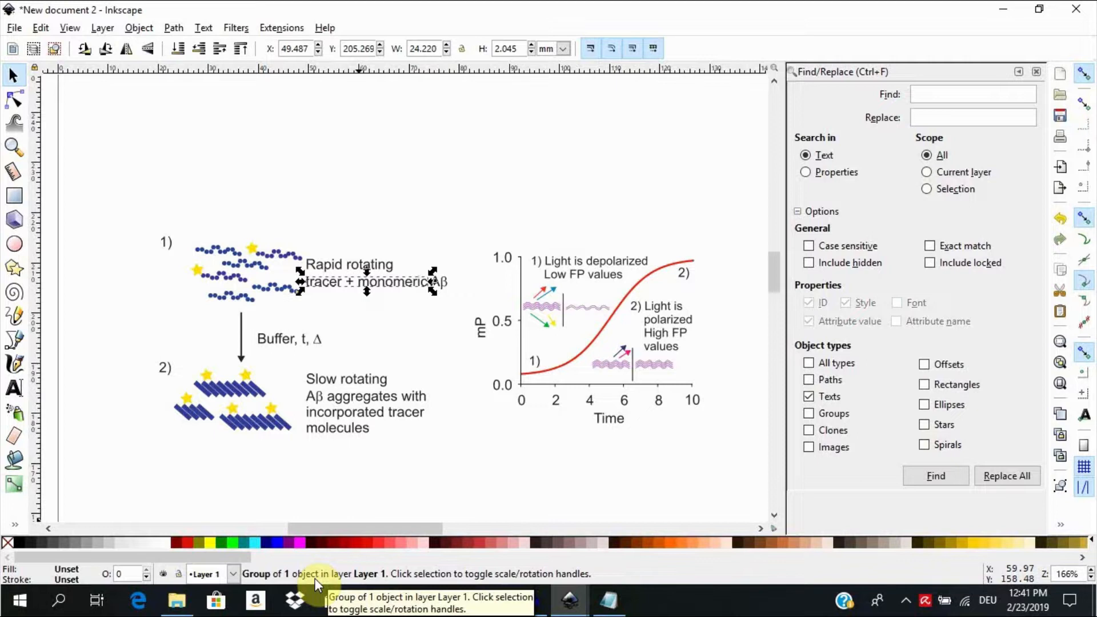
left_click(337, 382)
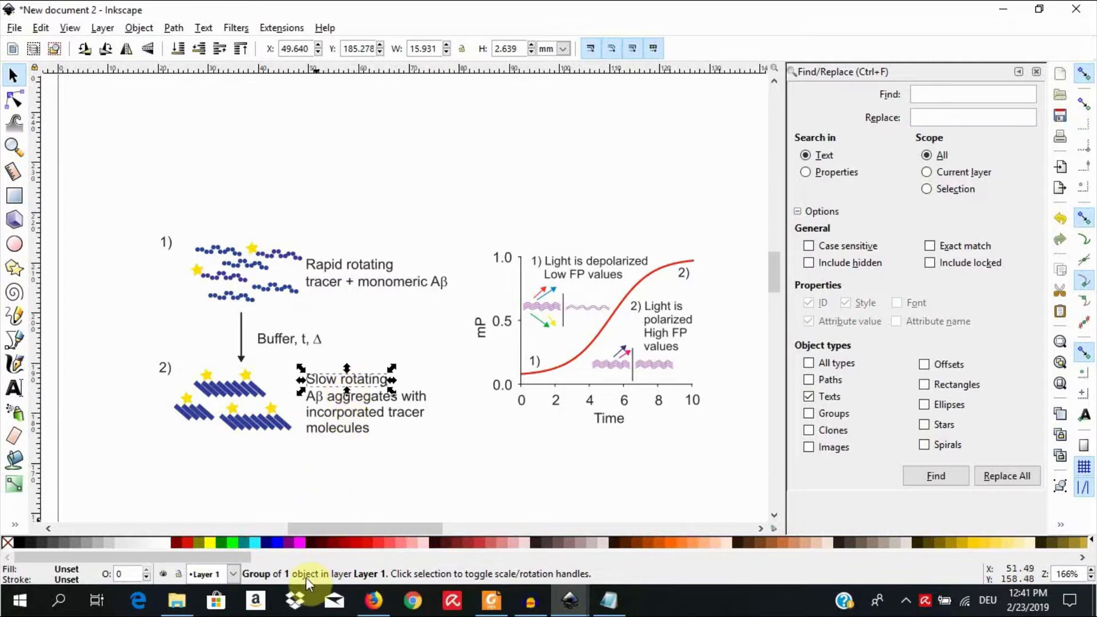
left_click(369, 399)
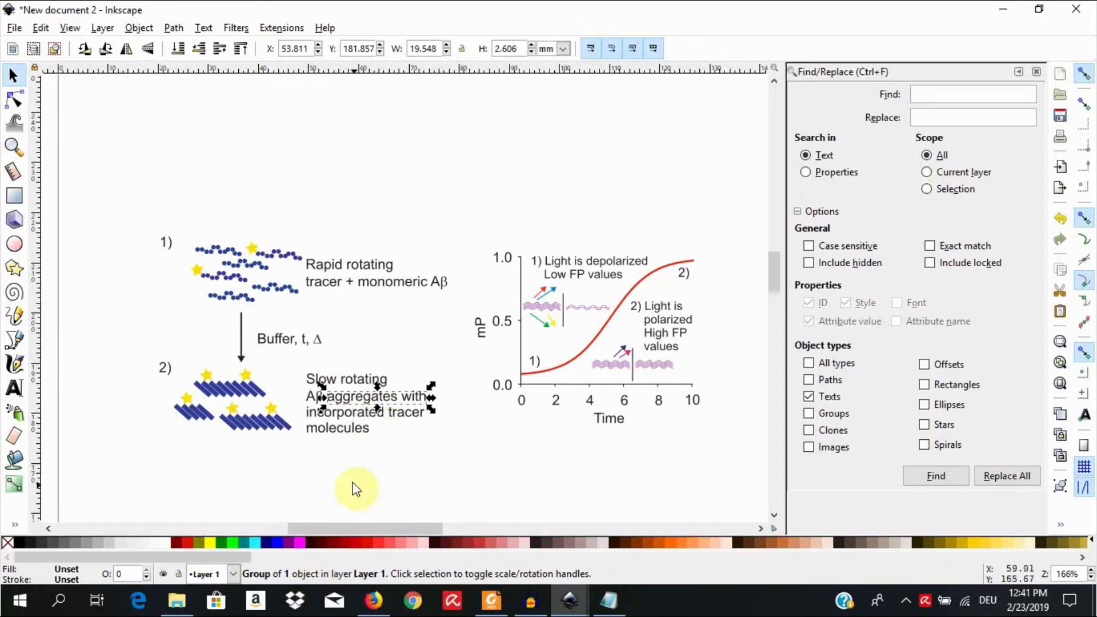
left_click(350, 412)
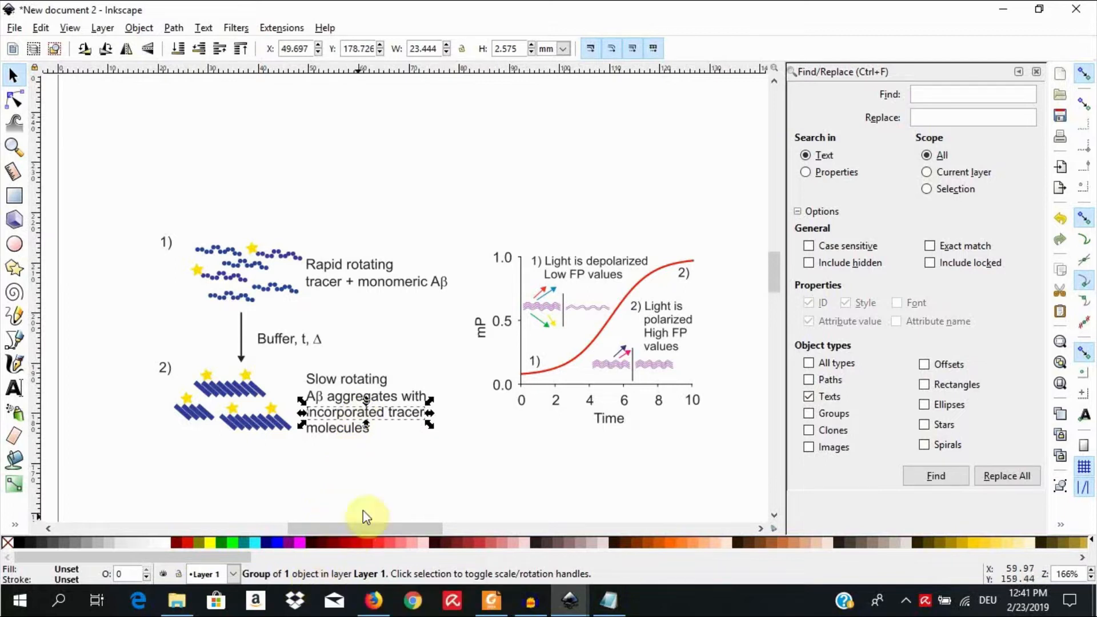
left_click(551, 271)
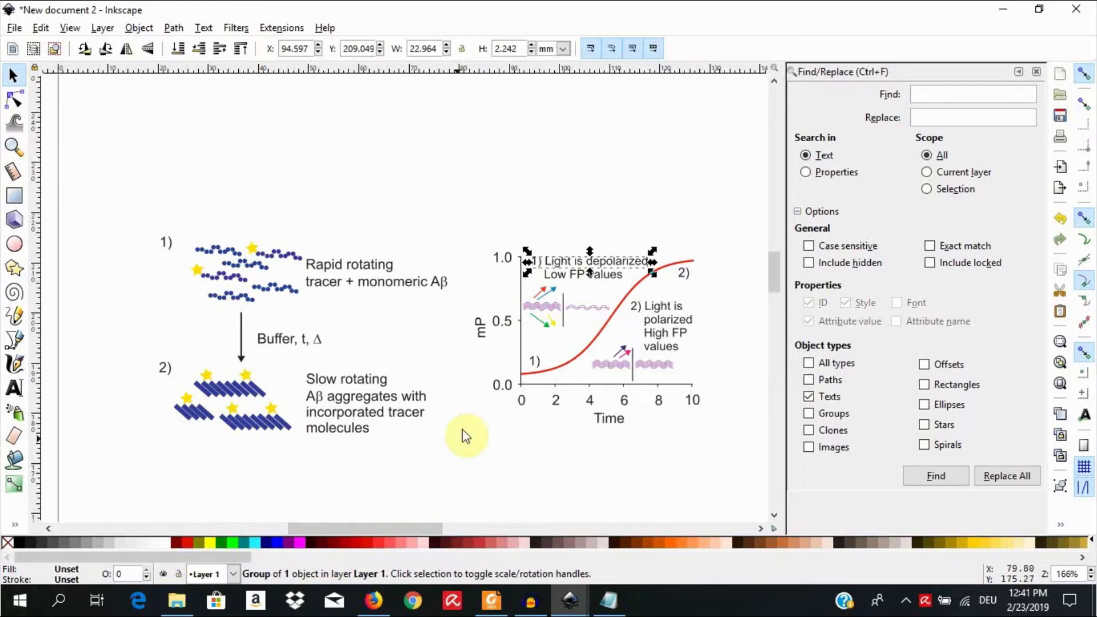
left_click(559, 295)
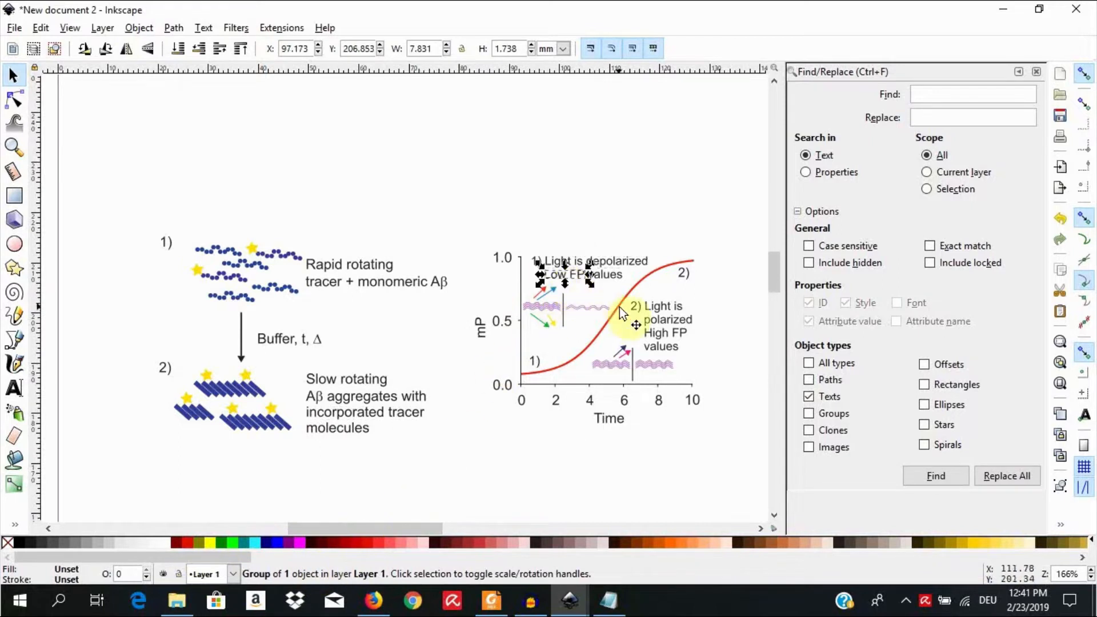
left_click(661, 313)
left_click(663, 338)
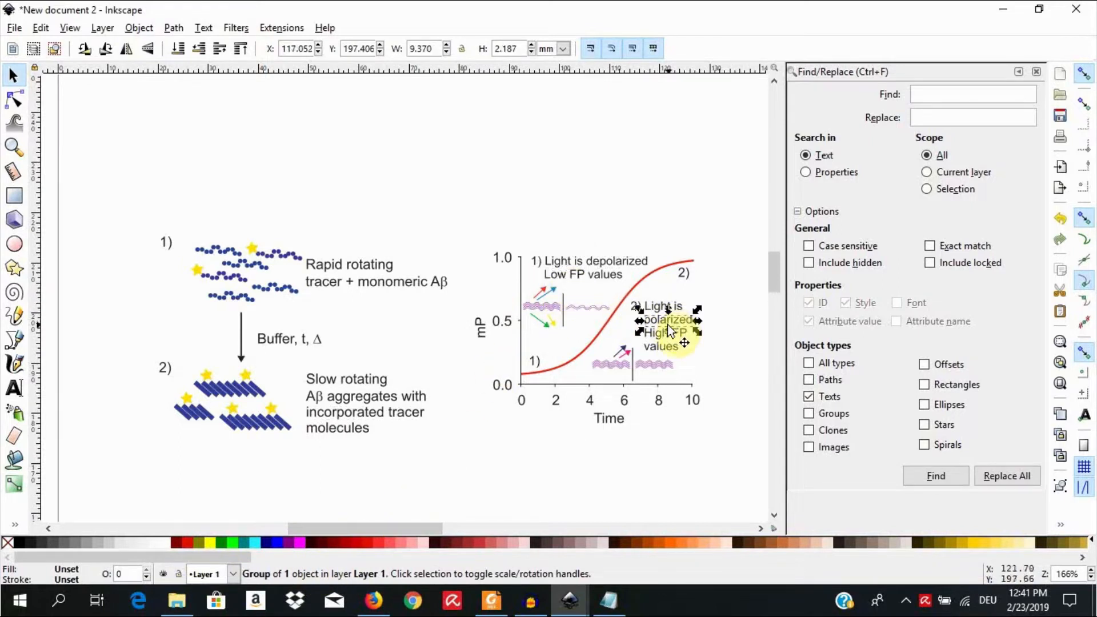
left_click(663, 338)
left_click(656, 344)
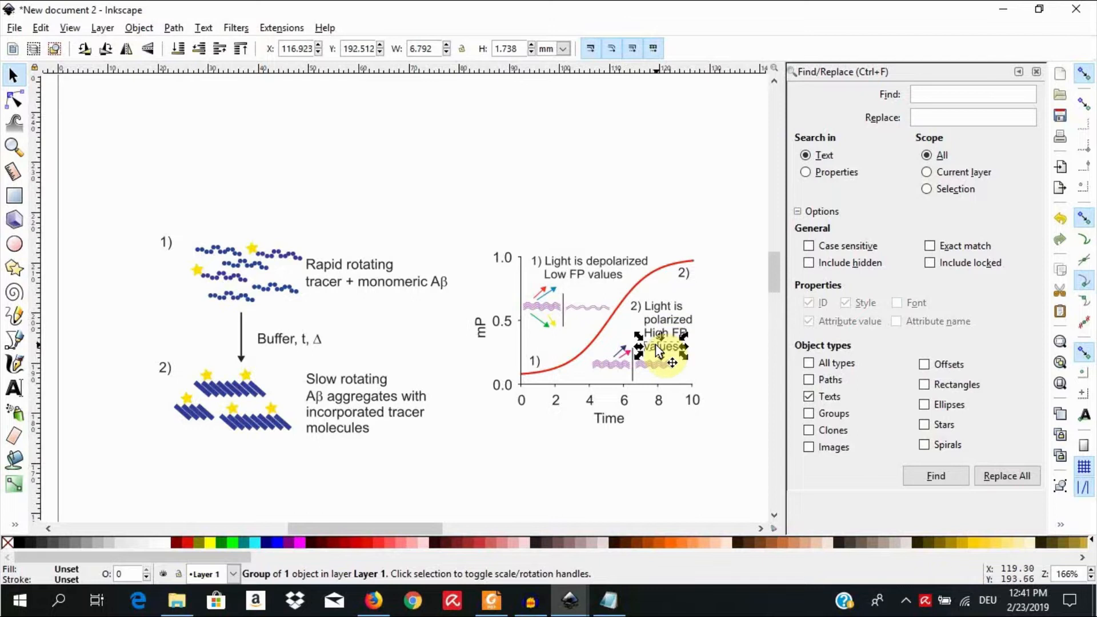
left_click(443, 441)
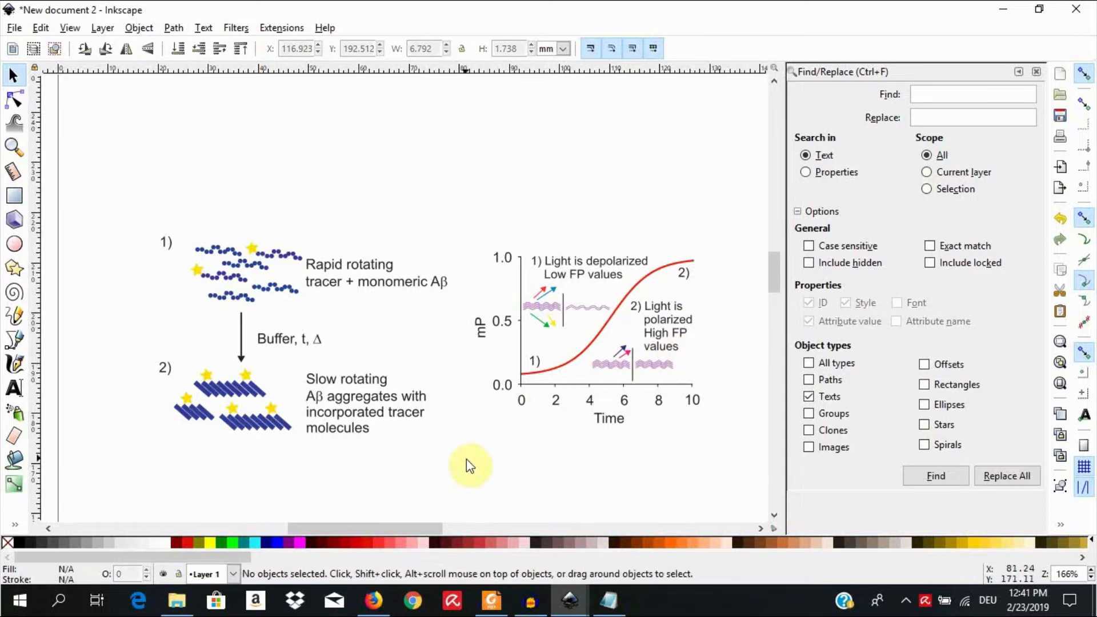
left_click_drag(470, 461, 295, 355)
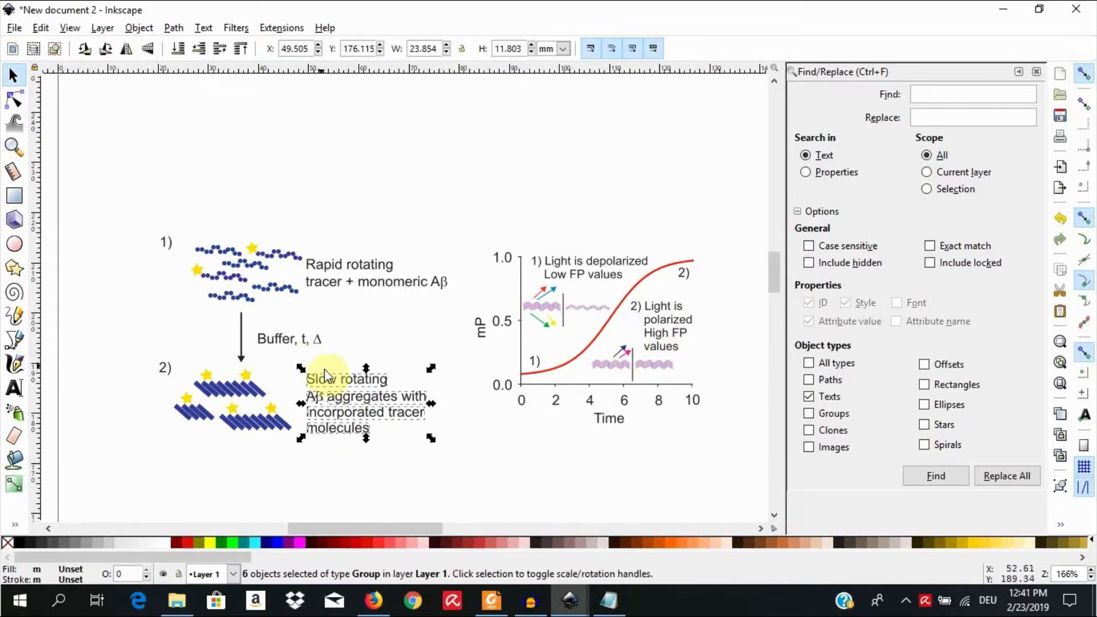
right_click(367, 402)
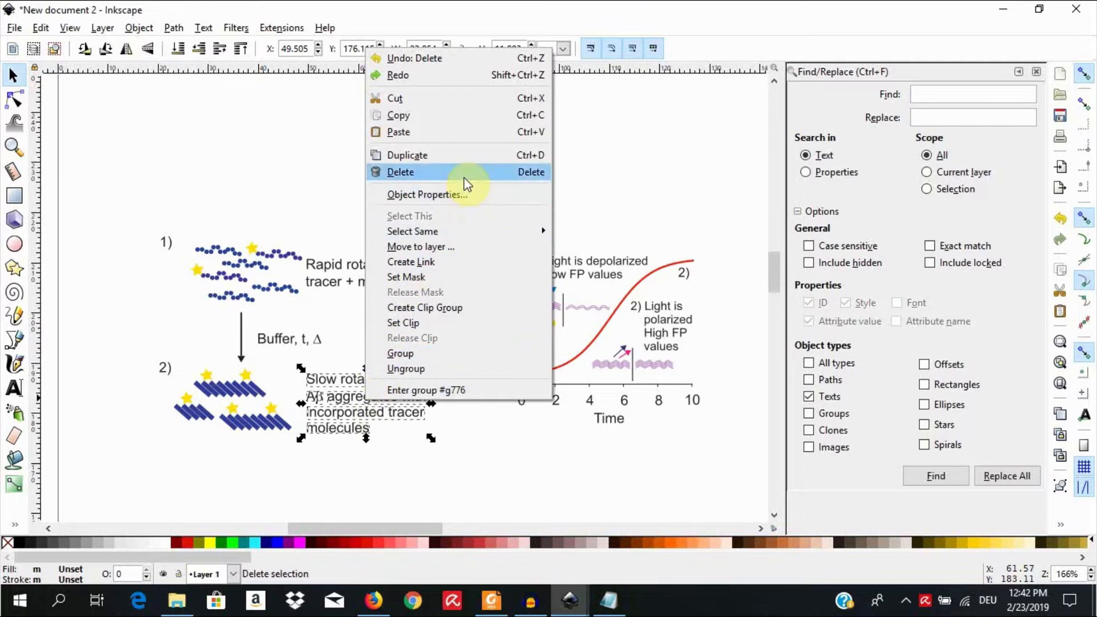
left_click(634, 166)
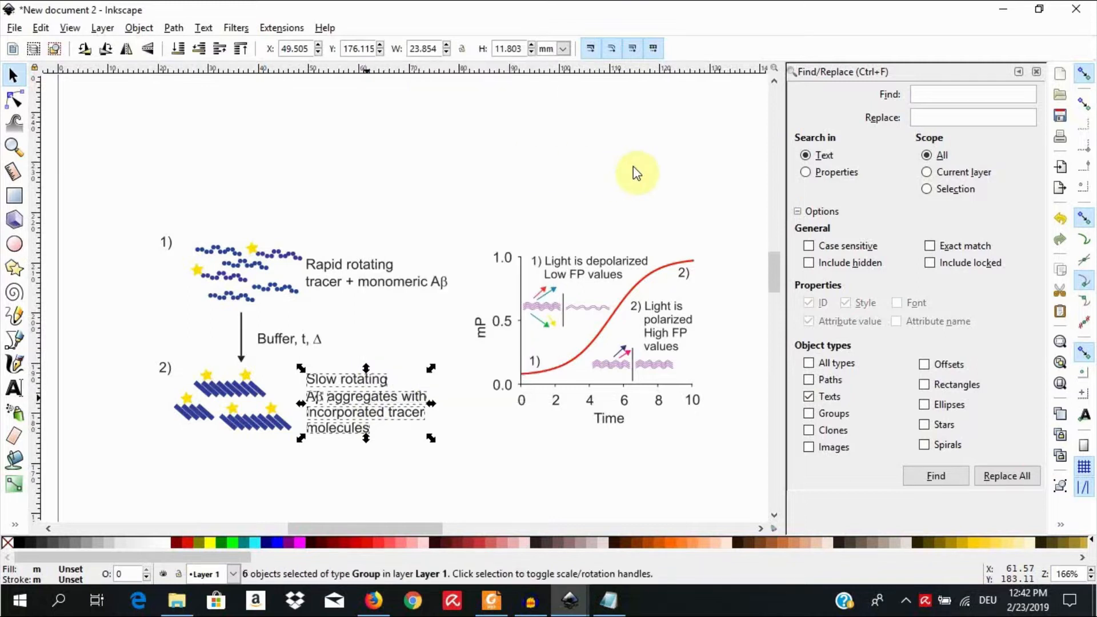
left_click(634, 166)
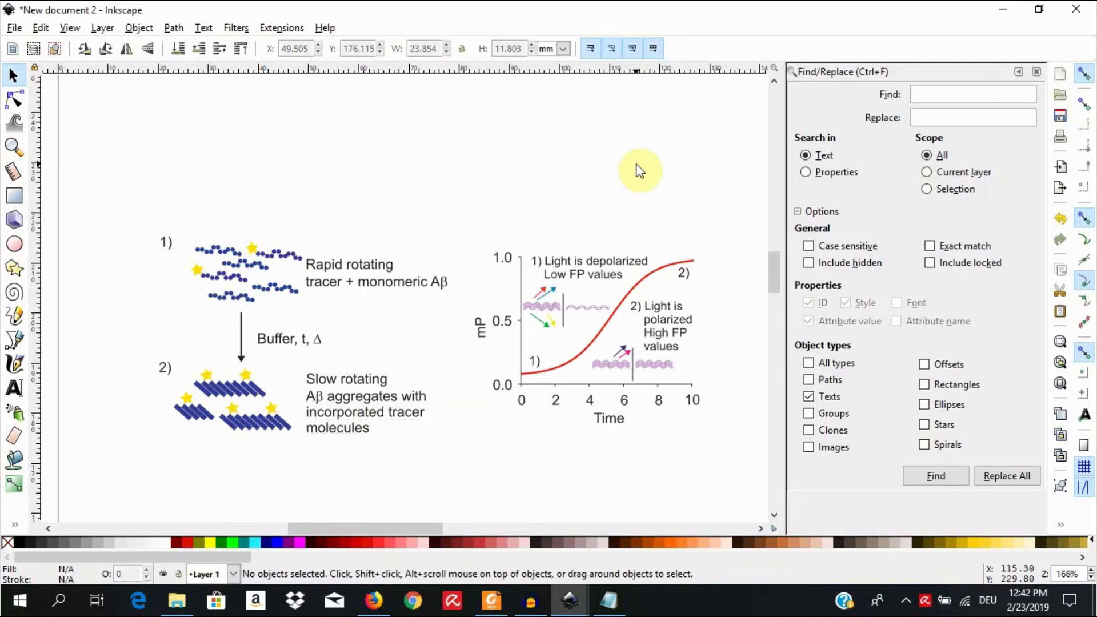
Step: Give the mP graph's vertical axis line a flat blue stroke, 140ff0ff, and set the stroke width to 0.453 mm
left_click(521, 292)
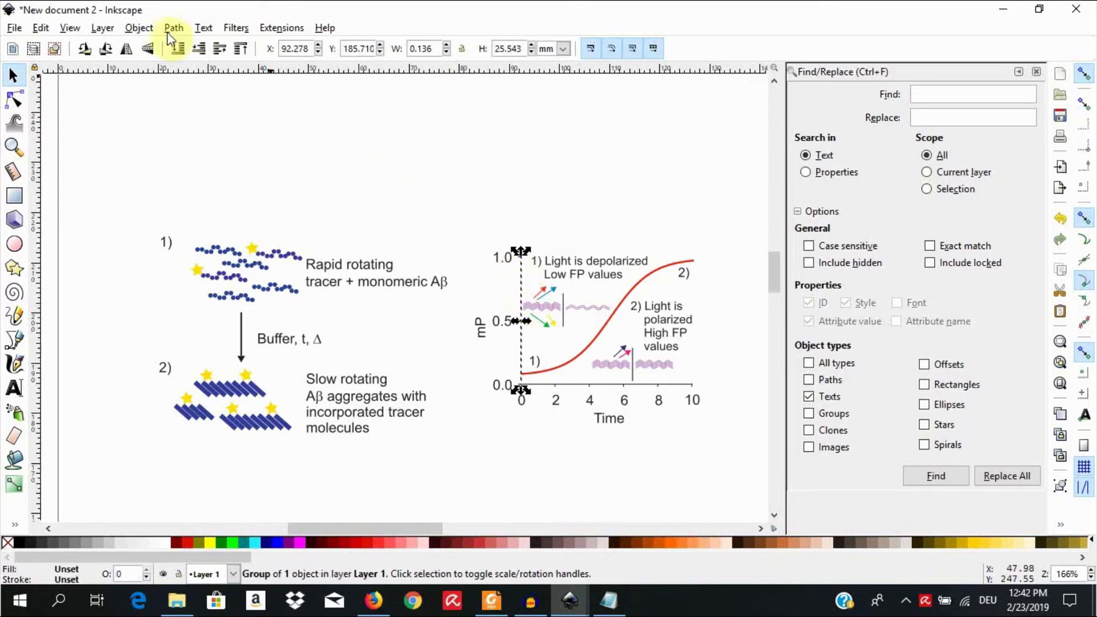
left_click(139, 28)
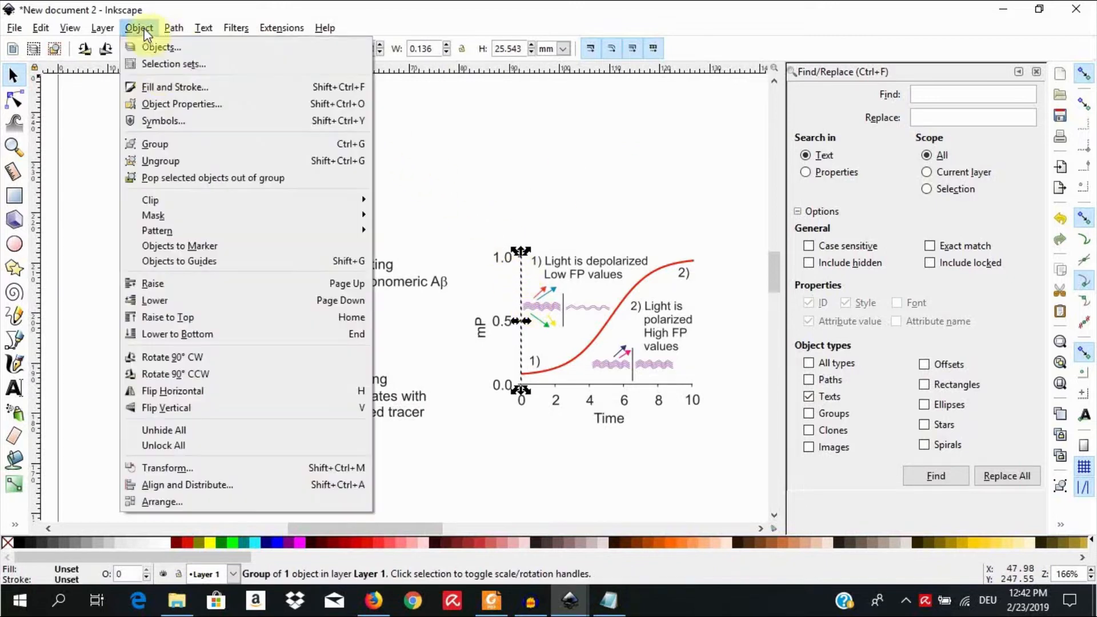
left_click(170, 86)
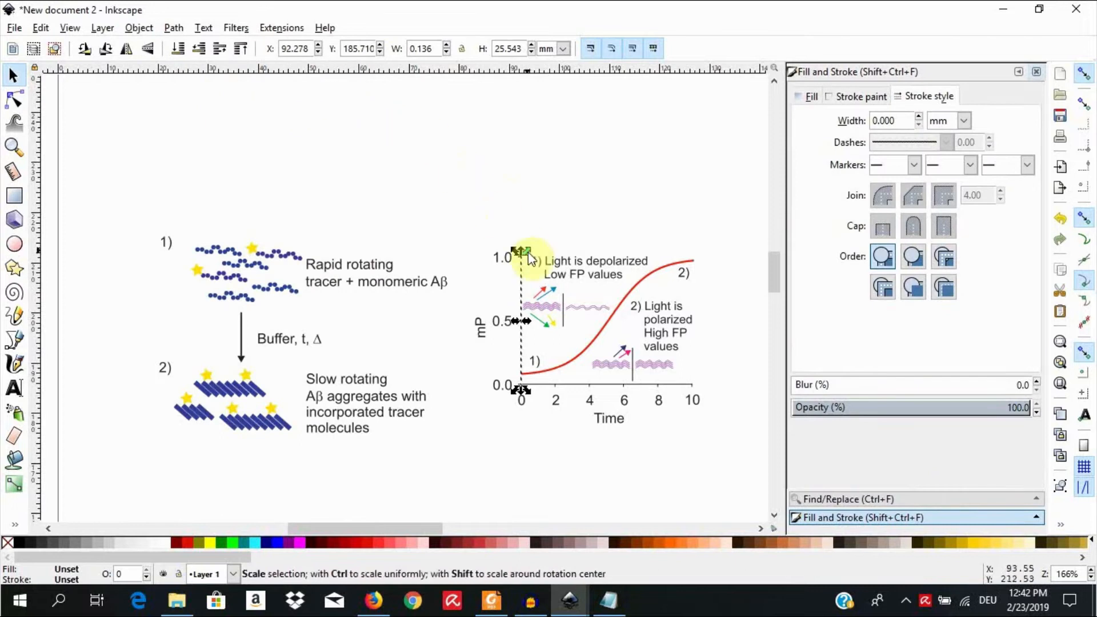
left_click(849, 98)
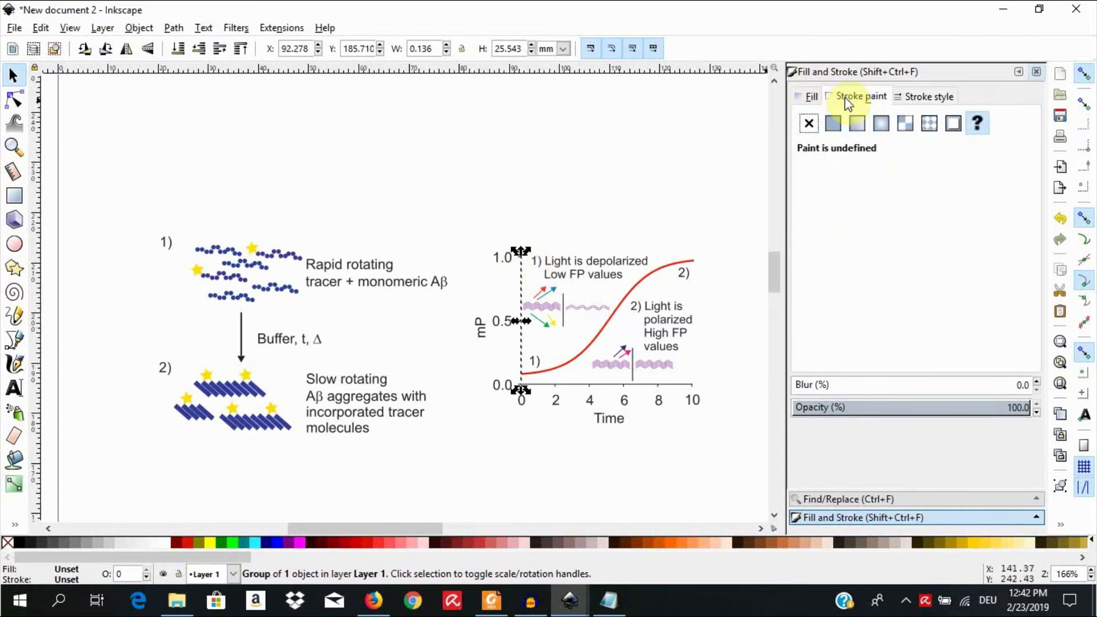
left_click(832, 124)
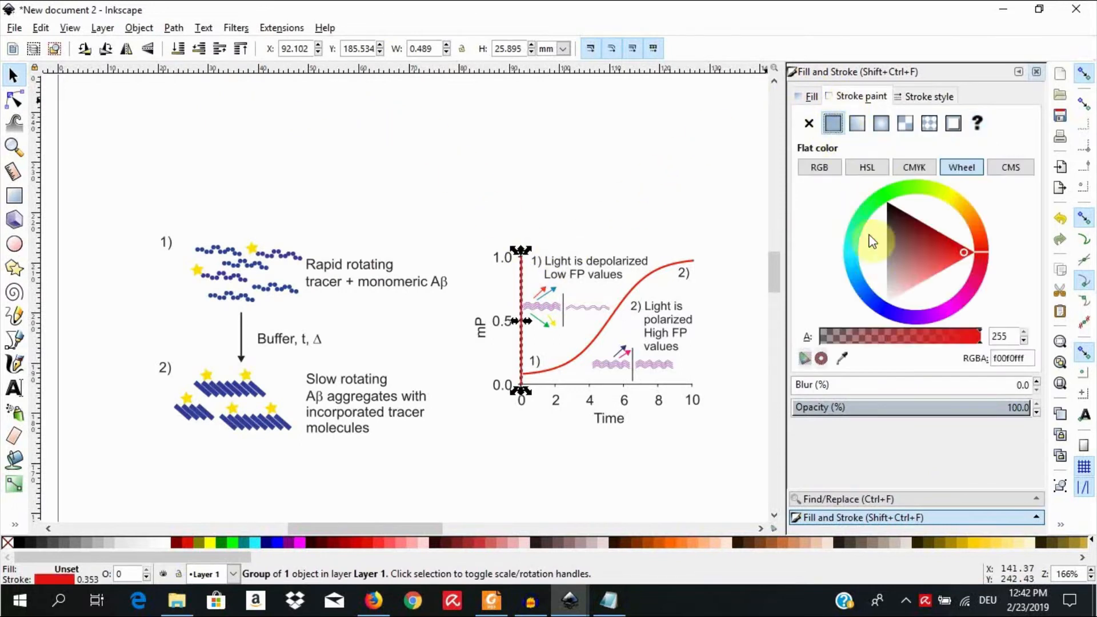
left_click(888, 306)
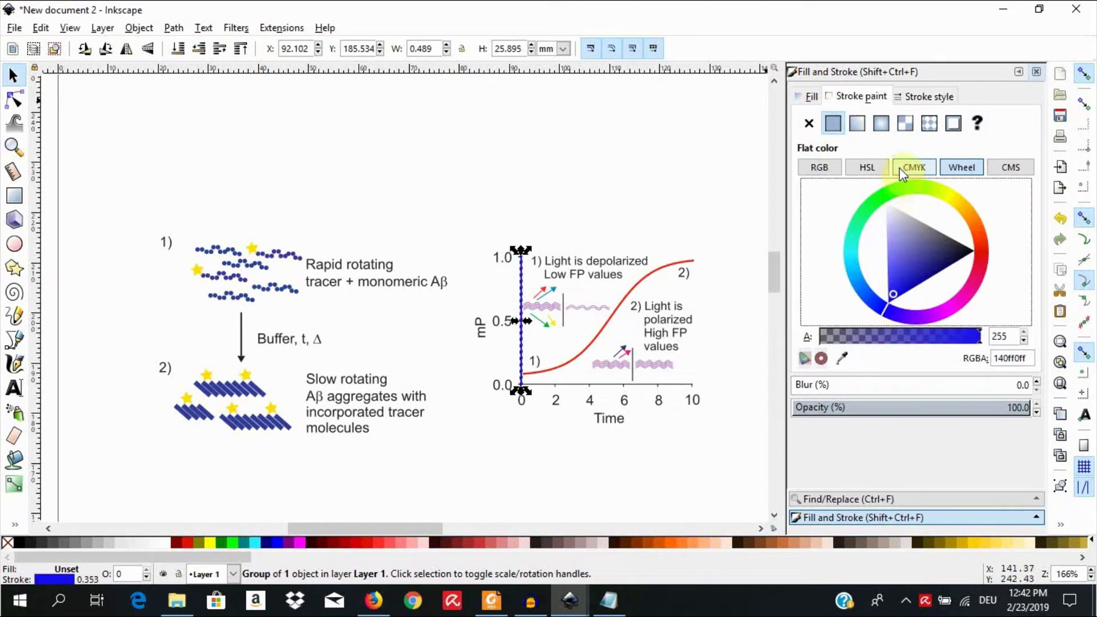
left_click(920, 96)
left_click(919, 117)
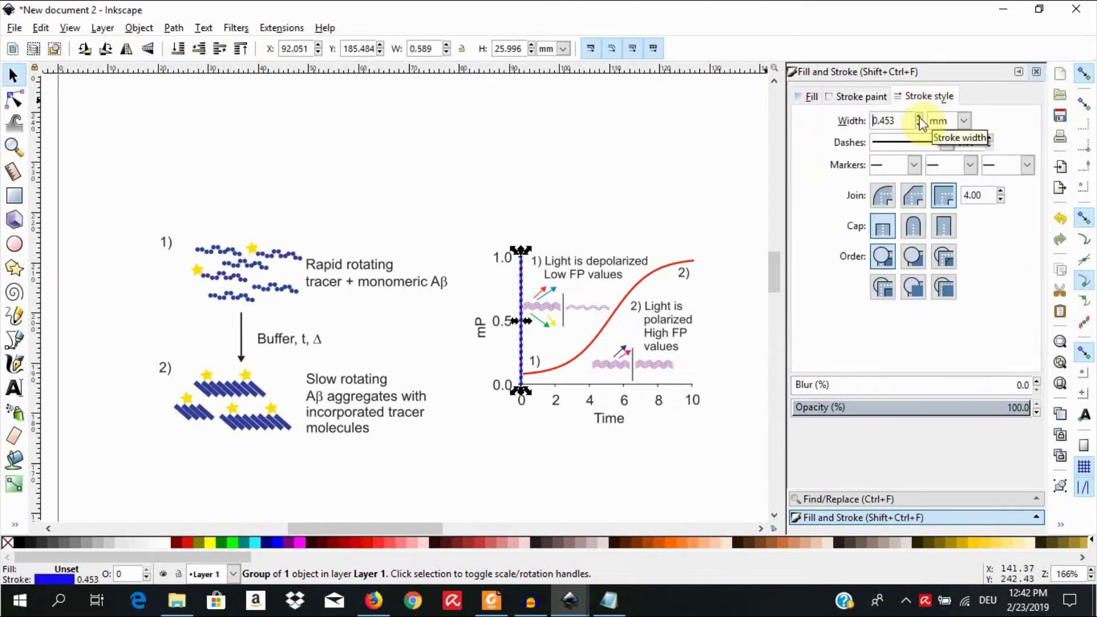
left_click(655, 267)
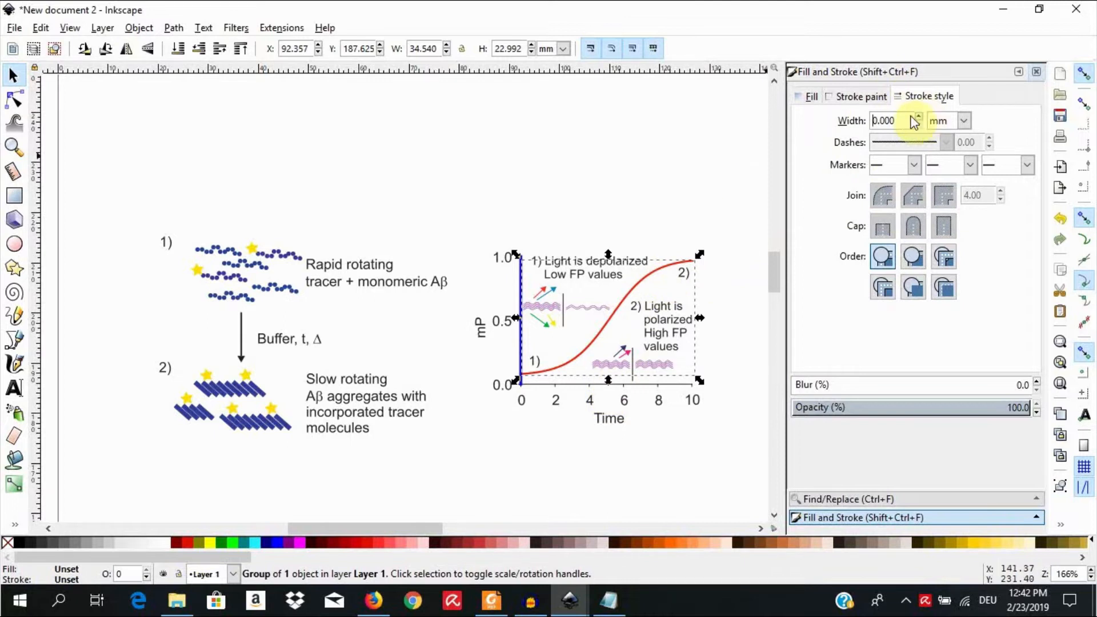
Step: Give the graph's horizontal Time axis line the flat blue stroke 140ff0ff with a width of 0.553 mm, and deselect it
left_click(595, 383)
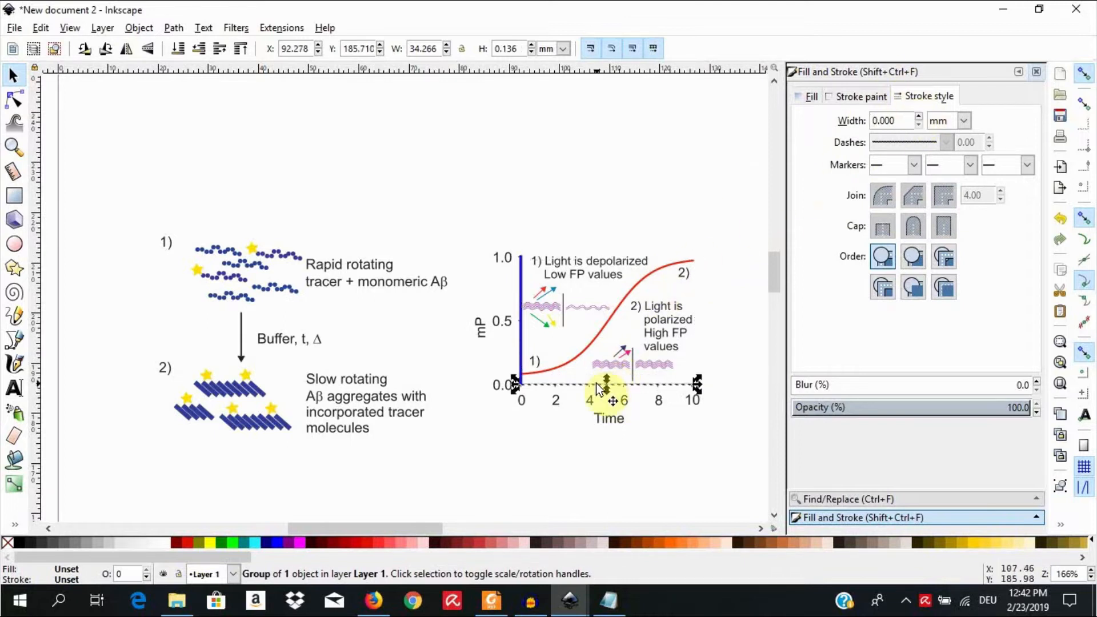
left_click(854, 97)
left_click(833, 122)
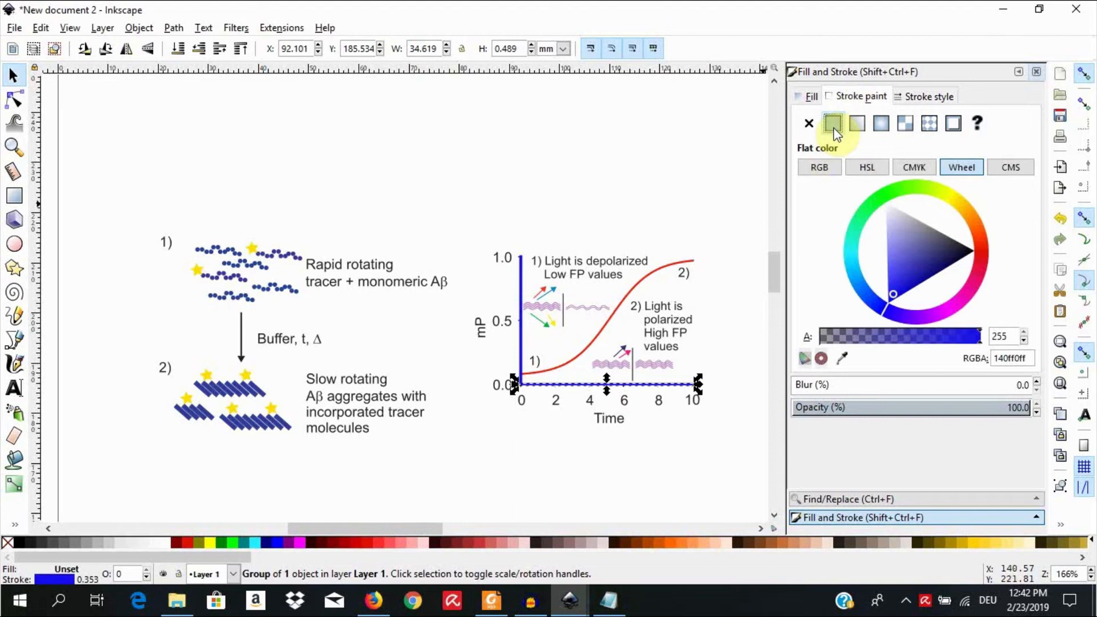
left_click(929, 97)
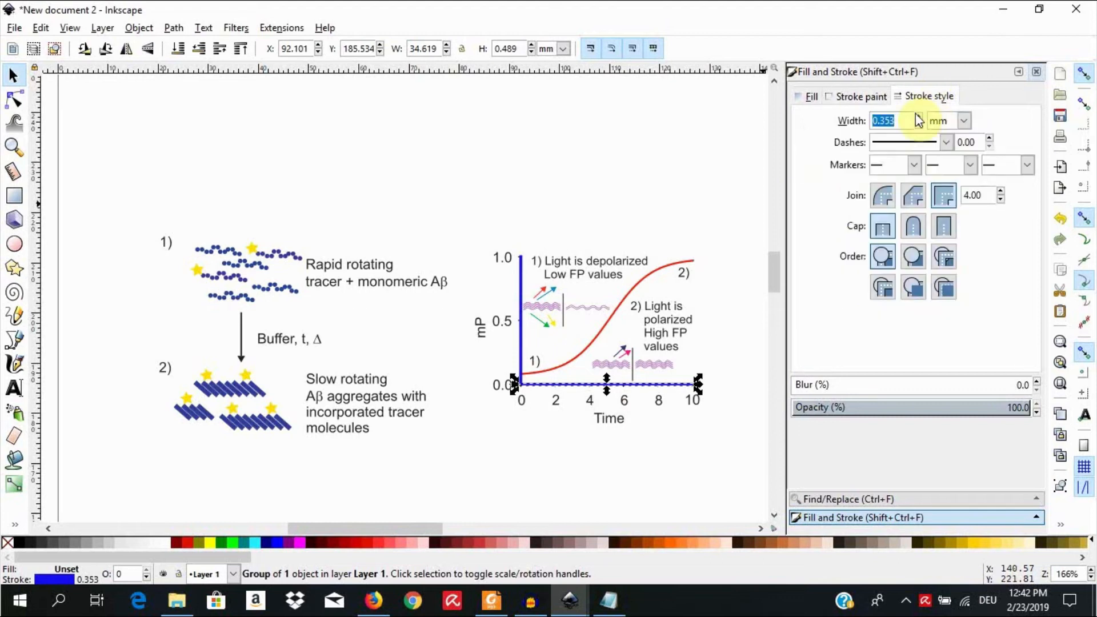
left_click(918, 116)
left_click(918, 116)
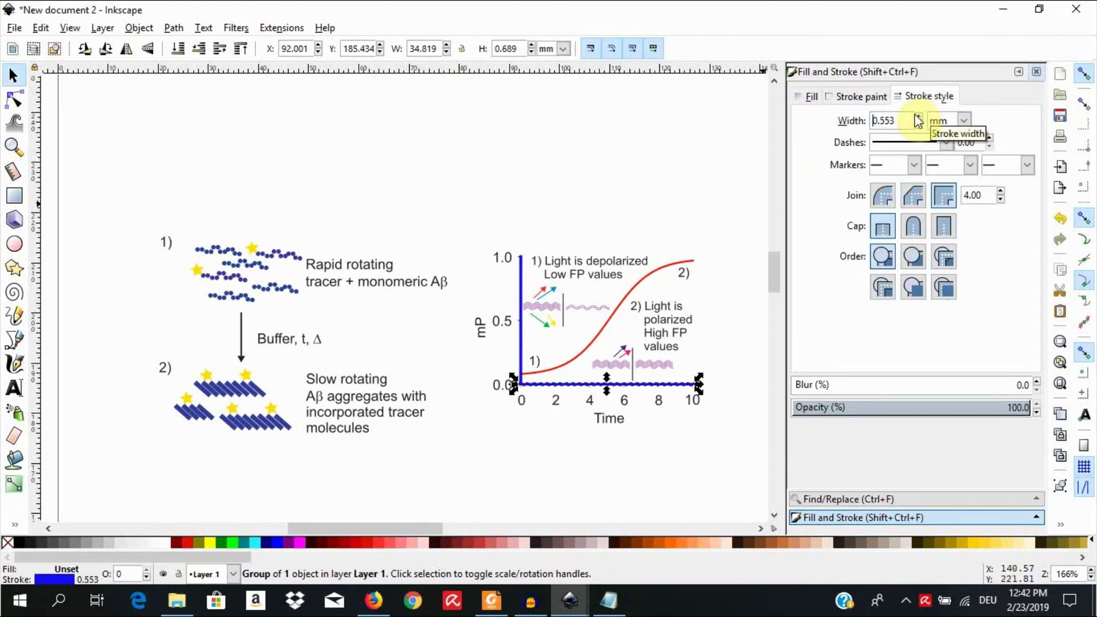
left_click(566, 146)
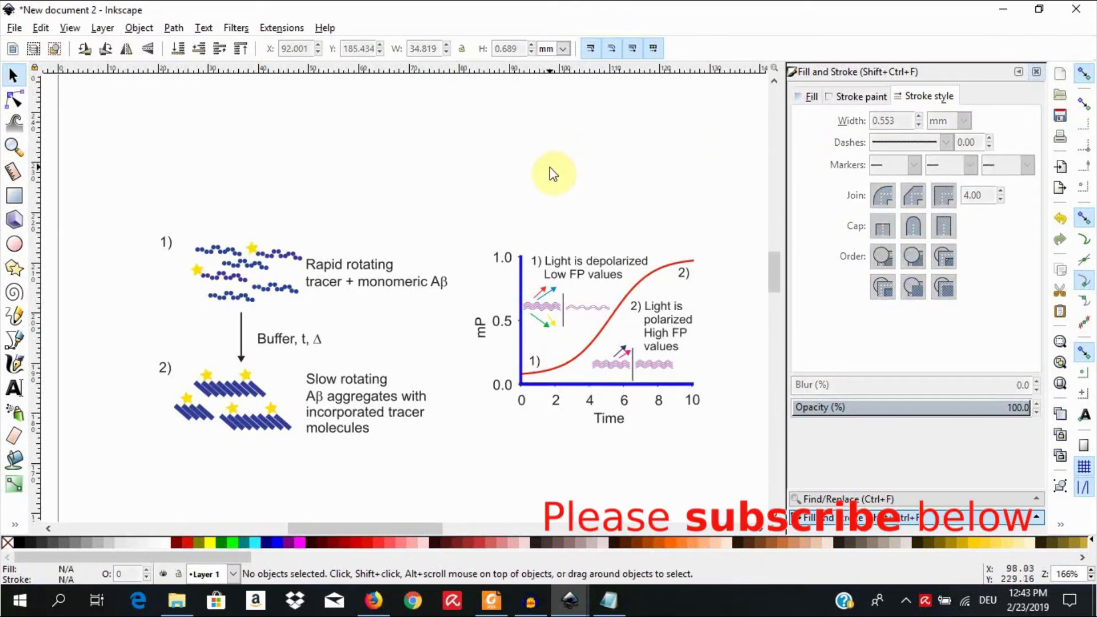
Step: Give the short vertical line beneath the "Low FP values" label the flat blue stroke 140ff0ff with a width of 0.553 mm, and deselect it
left_click(564, 325)
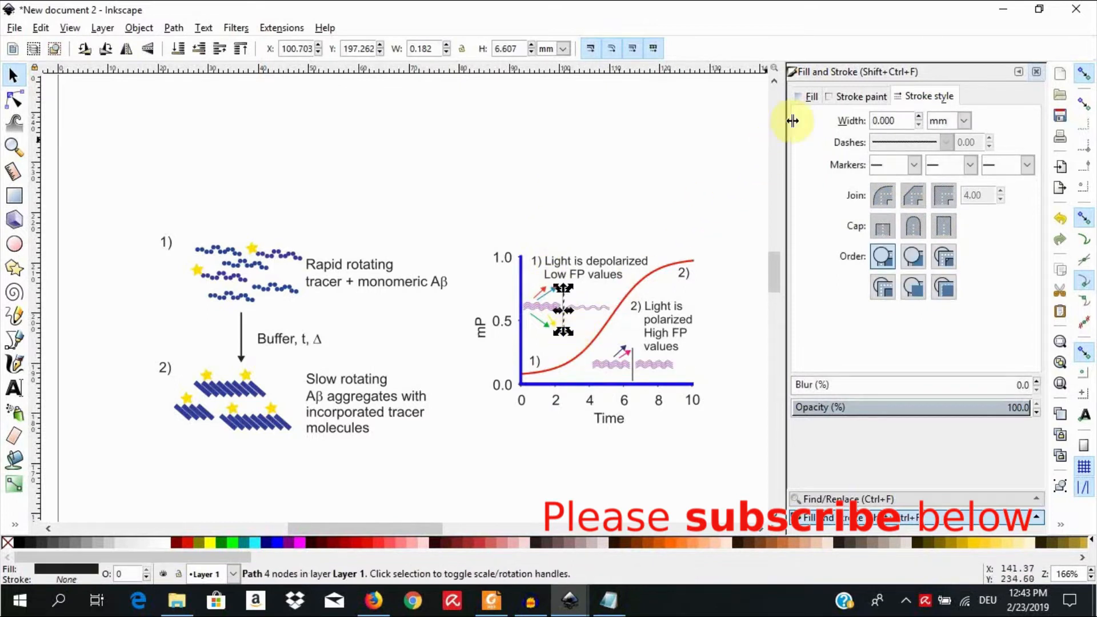
left_click(855, 98)
left_click(833, 125)
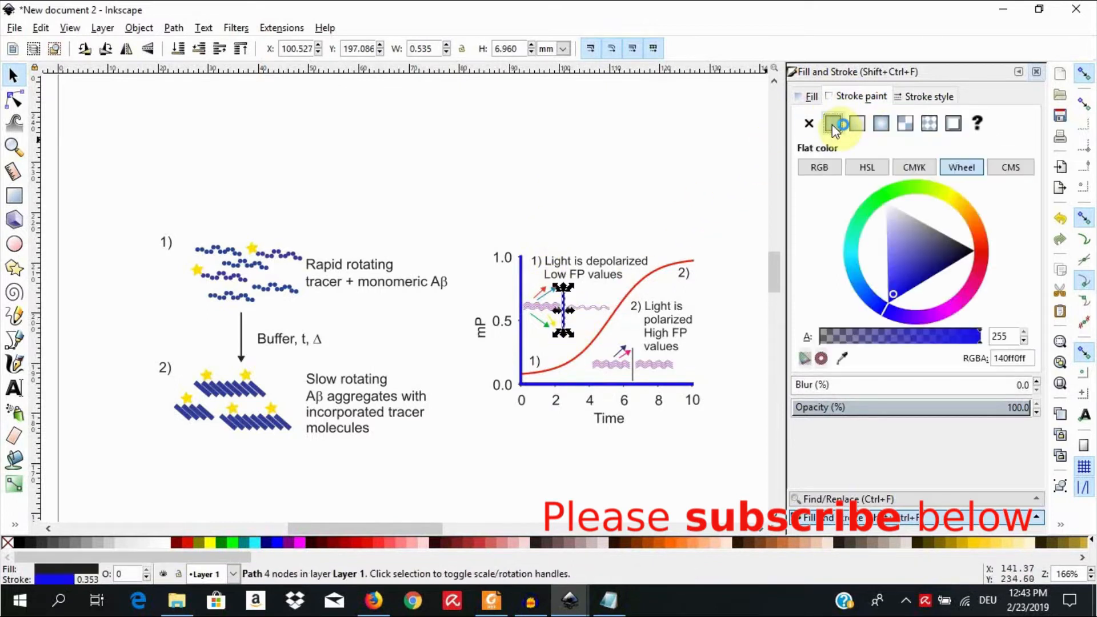
left_click(922, 96)
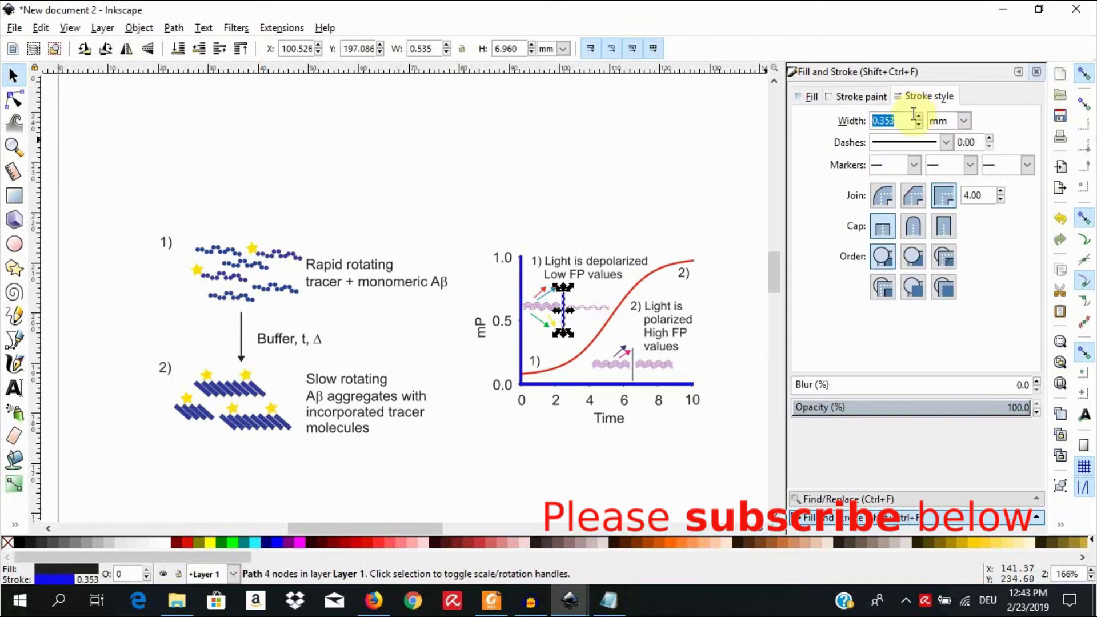
left_click(919, 117)
left_click(919, 117)
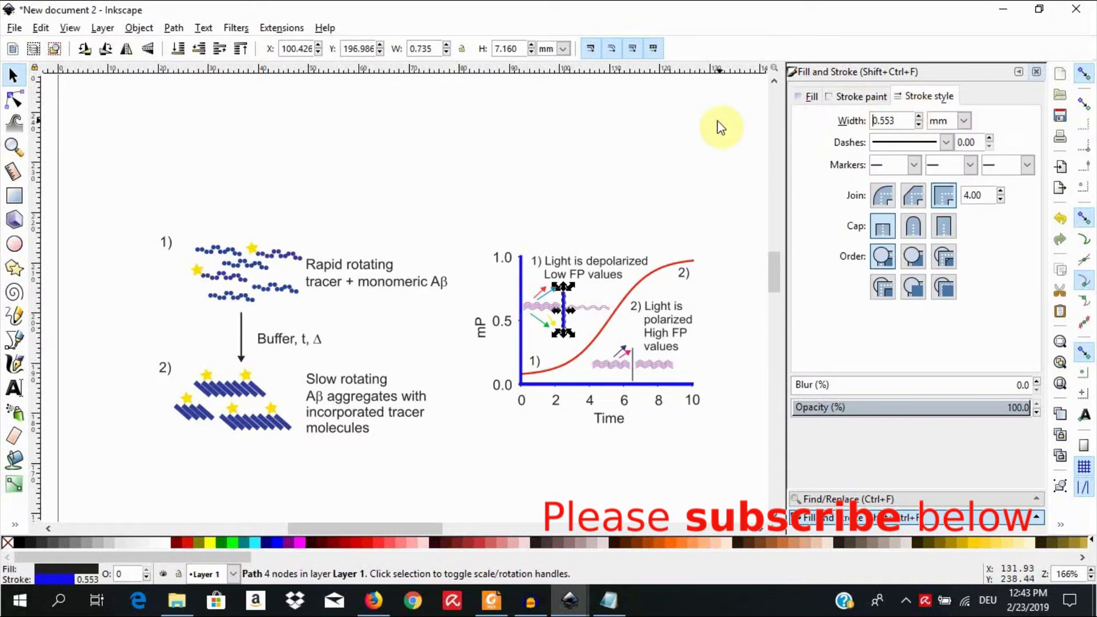
left_click(605, 139)
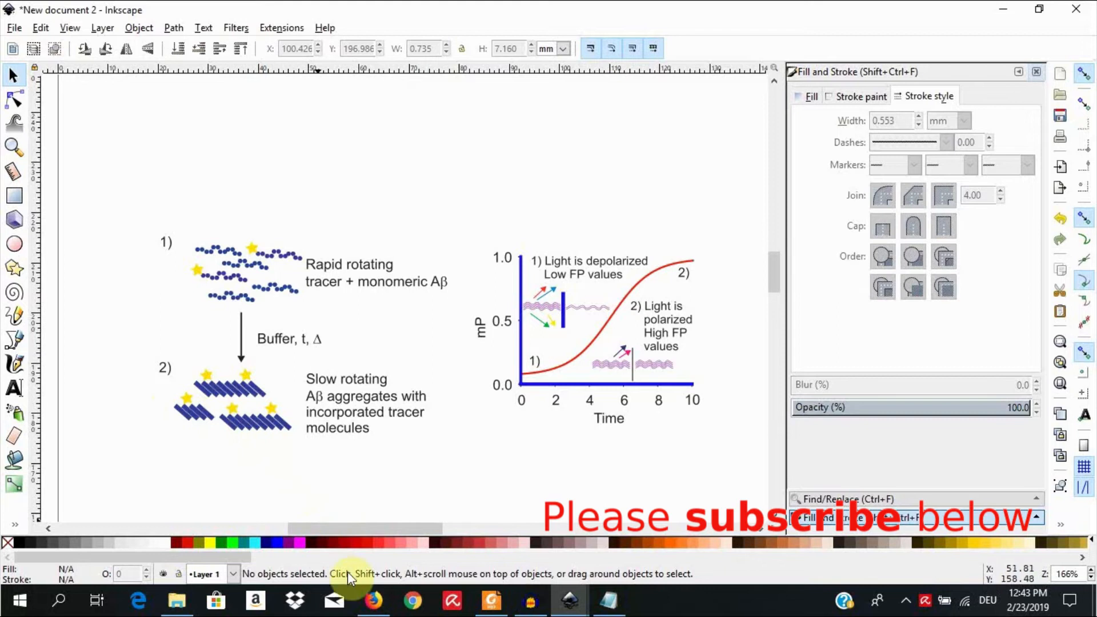
Step: Switch to Firefox and look through the icon categories and download formats on the Reactome Icon Library page
left_click(373, 601)
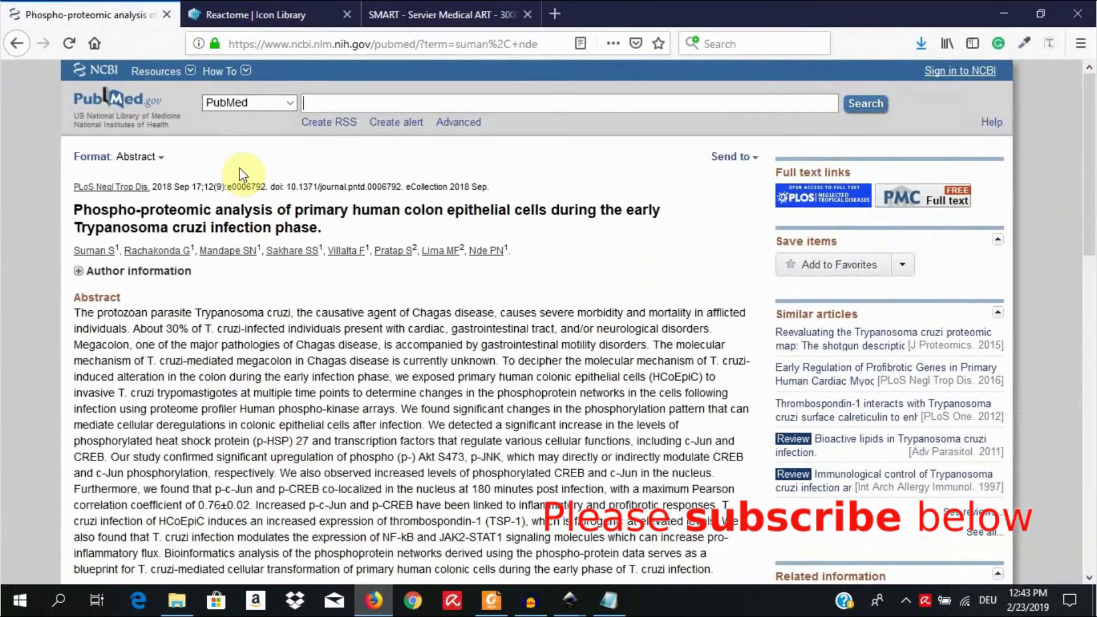
left_click(266, 19)
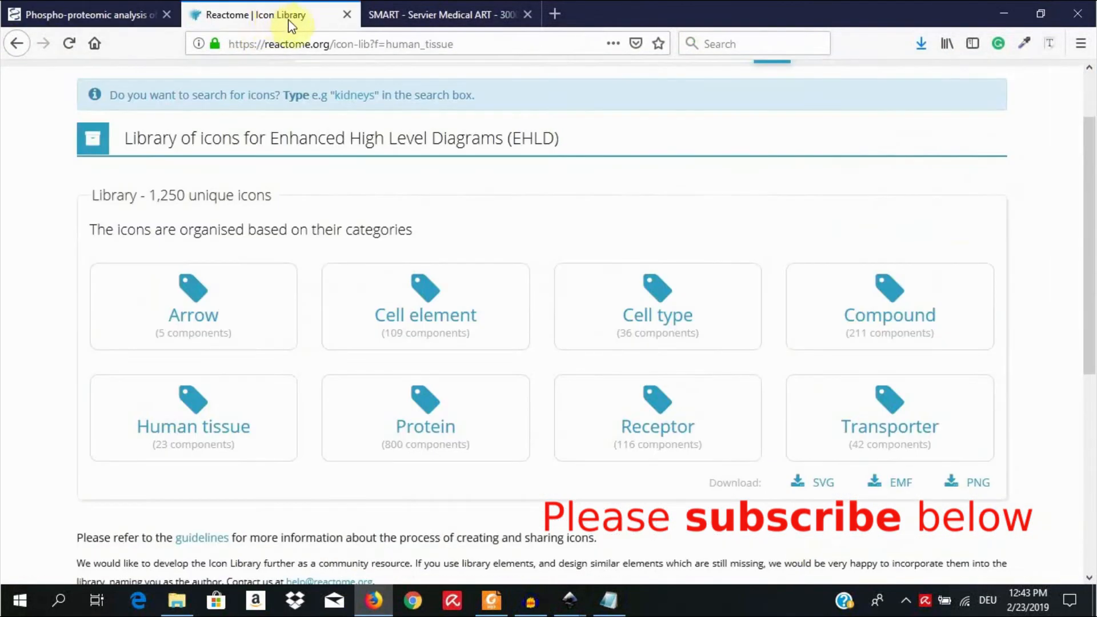
scroll(326, 123, "up", 2)
scroll(328, 126, "down", 5)
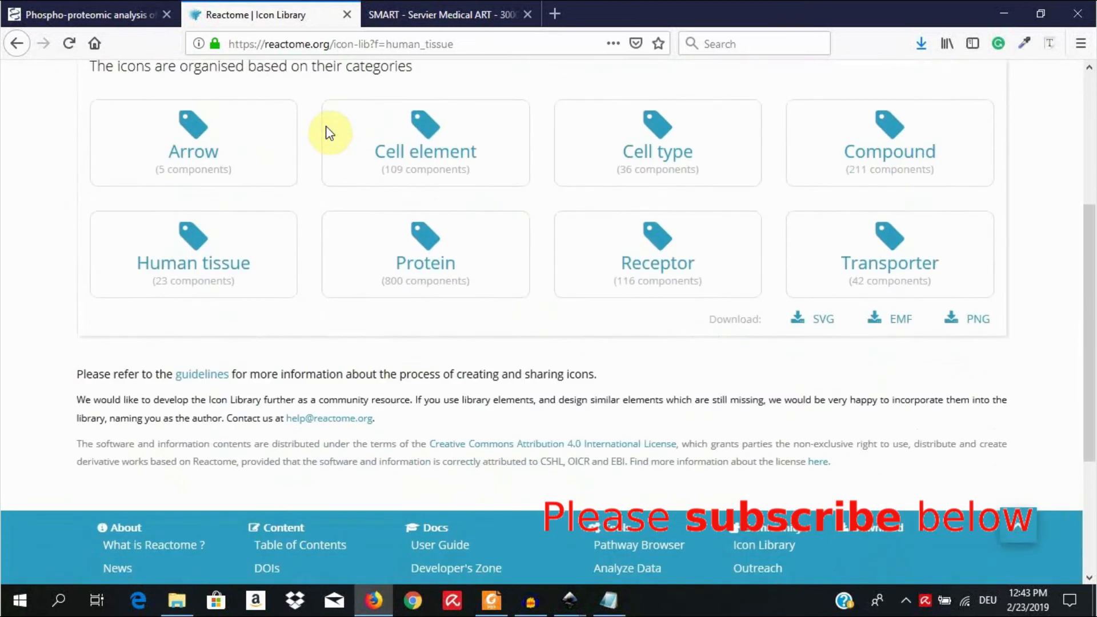
scroll(327, 137, "down", 4)
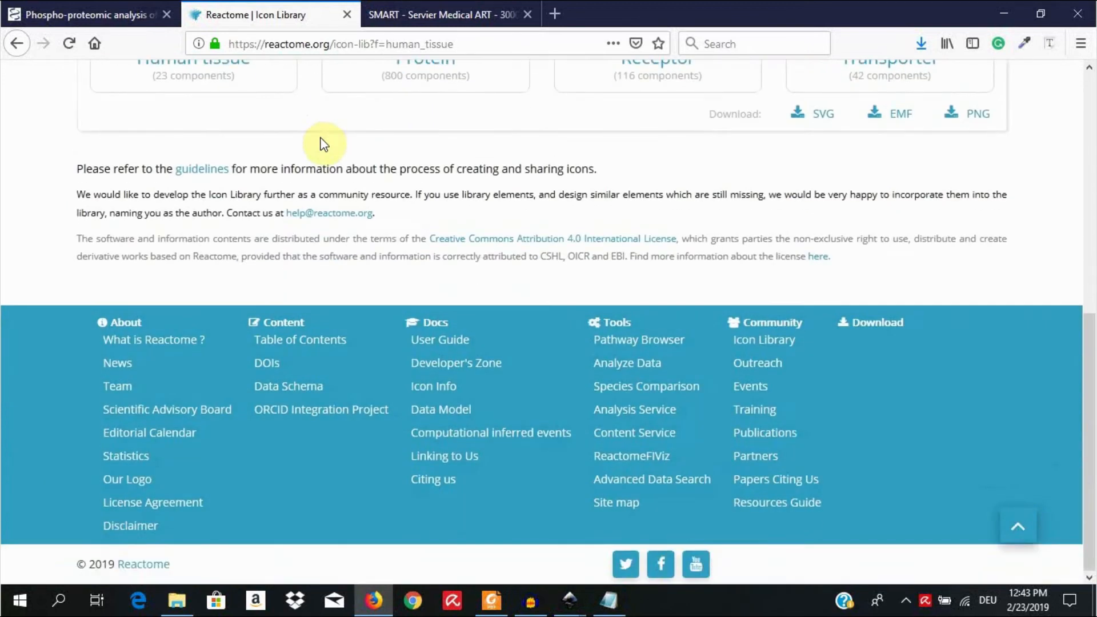
scroll(345, 76, "up", 9)
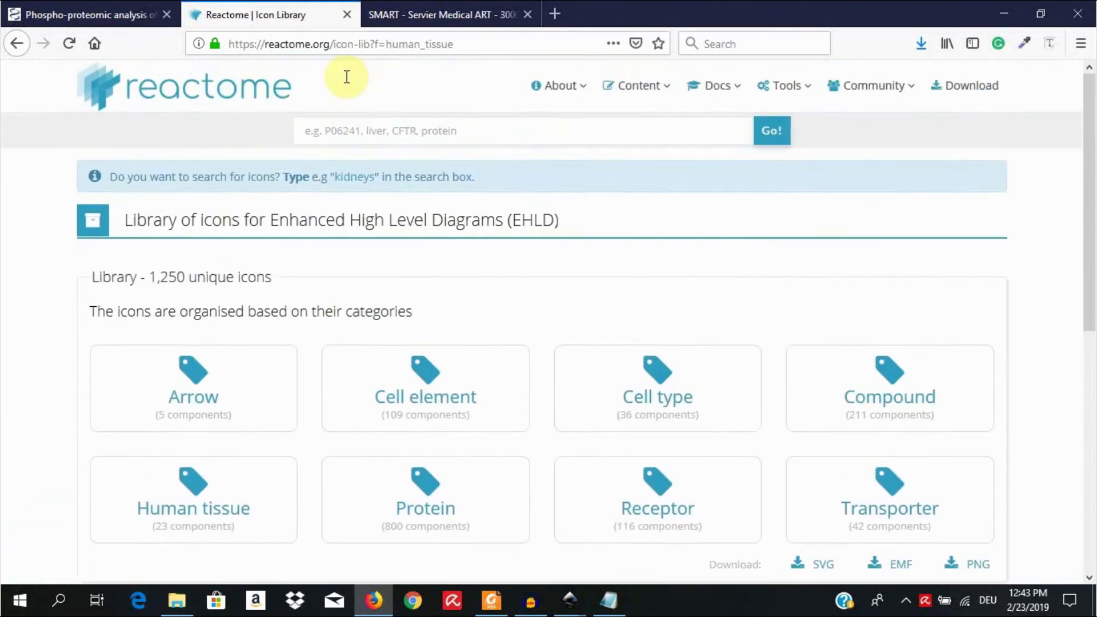
Step: View the SMART Servier Medical Art home page as a source of free medical images, and return to the Inkscape document
left_click(442, 14)
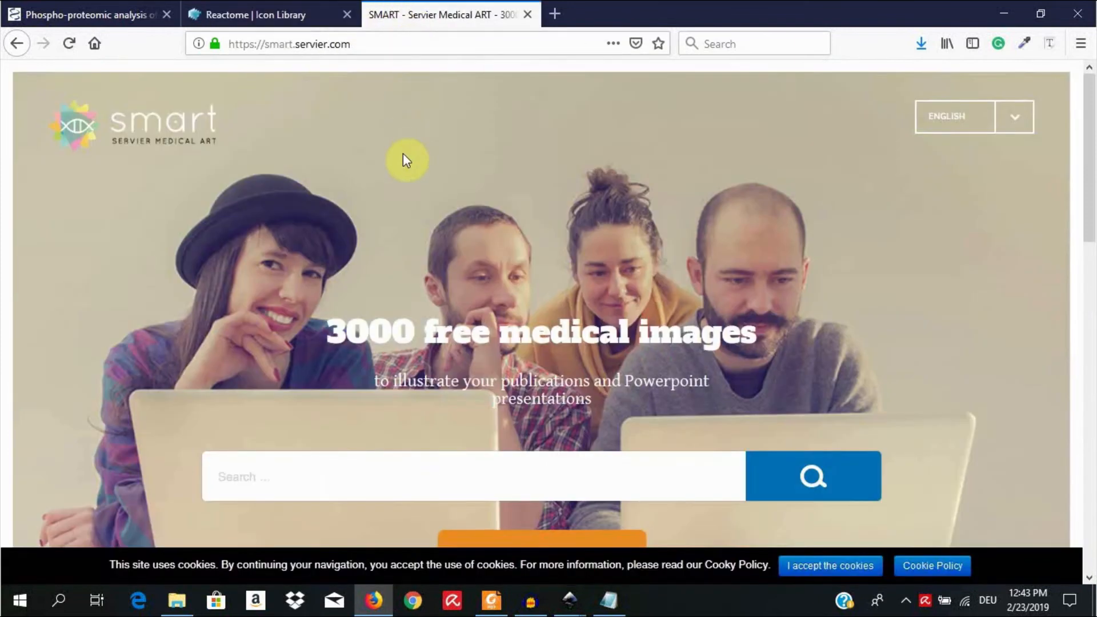
scroll(406, 160, "down", 3)
scroll(408, 161, "up", 3)
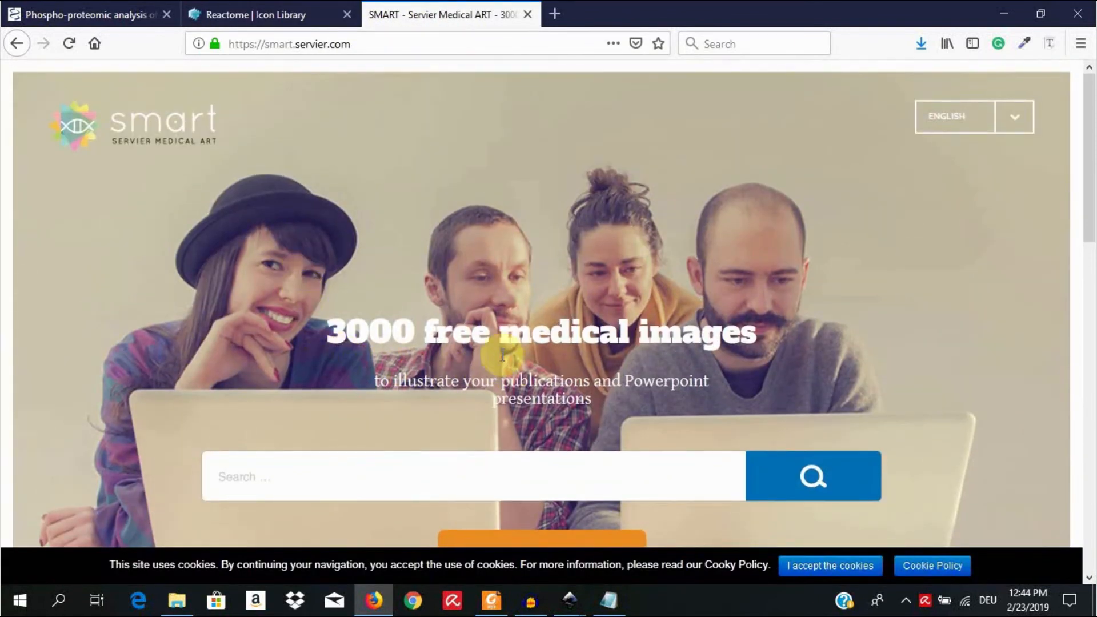
left_click(1004, 13)
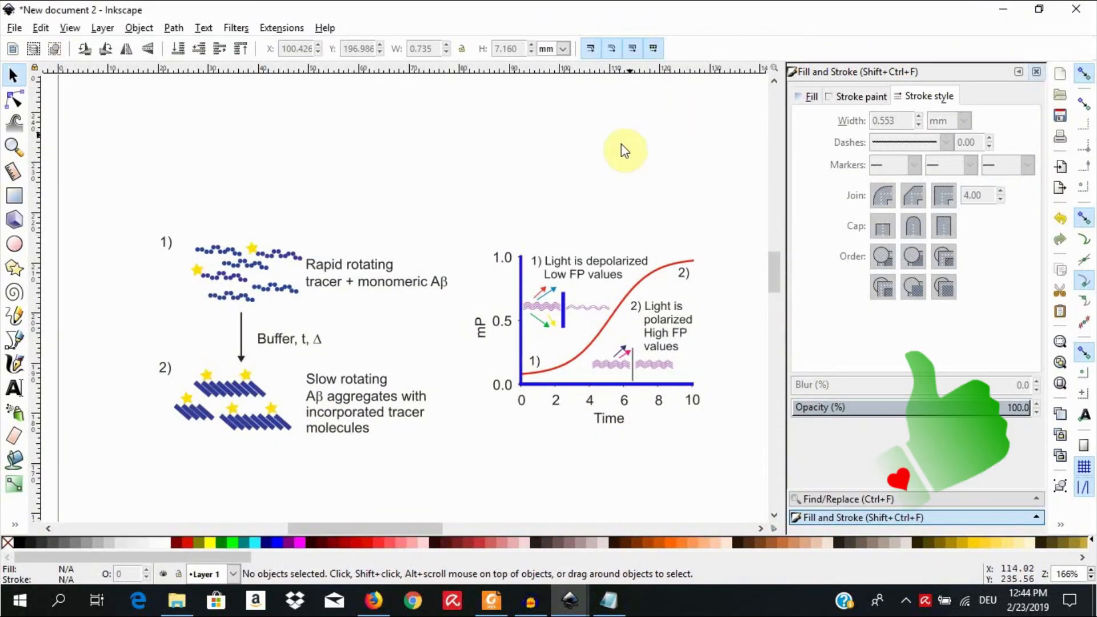